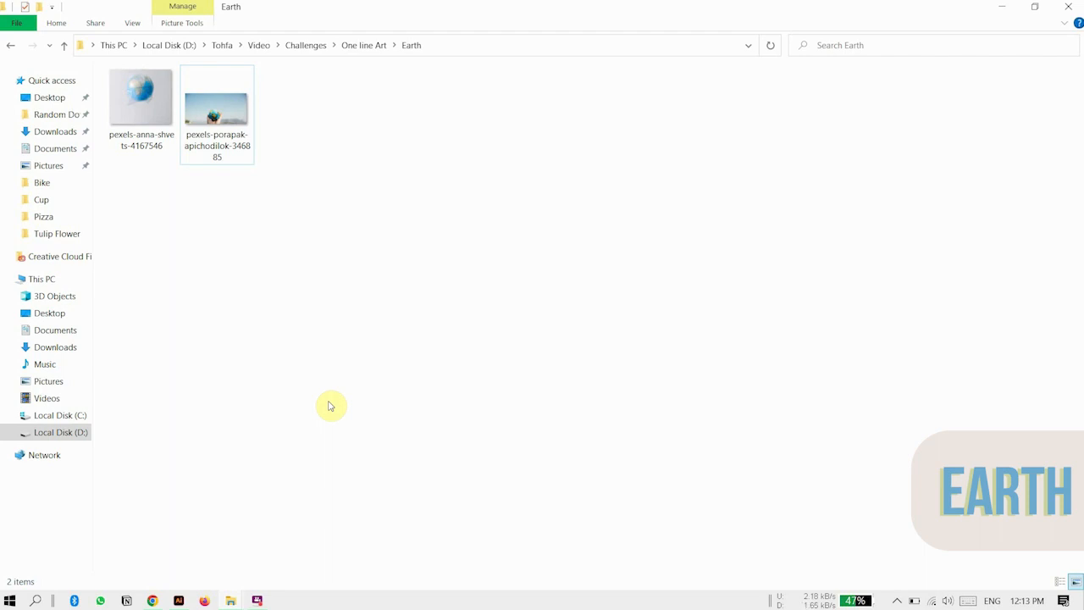
View the two globe photos in the Earth folder to compare them as tracing references.
{"action": "double_click", "coordinate": [140, 100]}
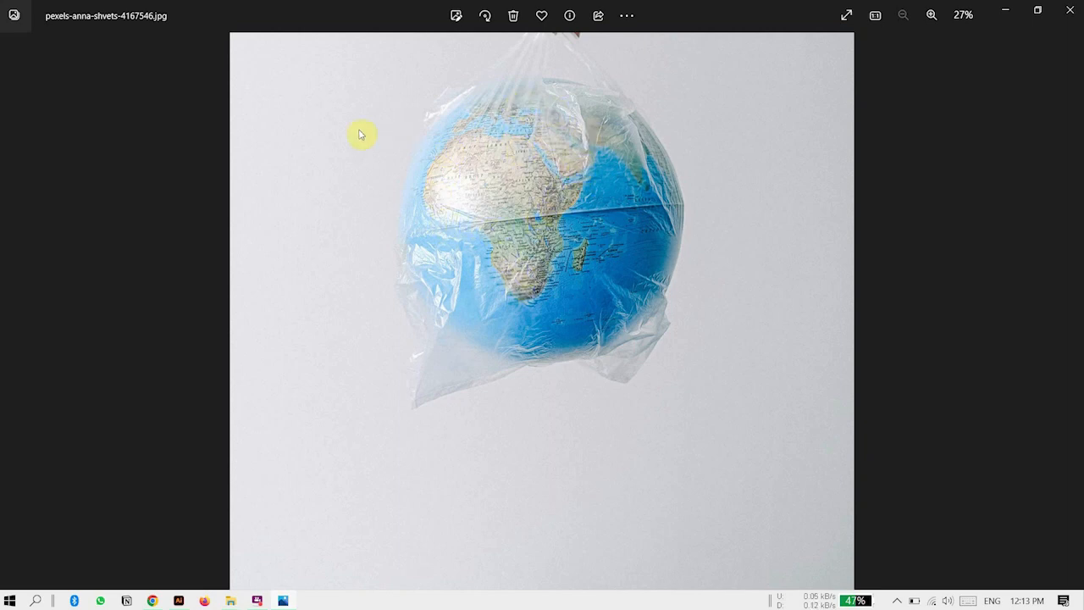
{"action": "left_click", "coordinate": [1075, 321]}
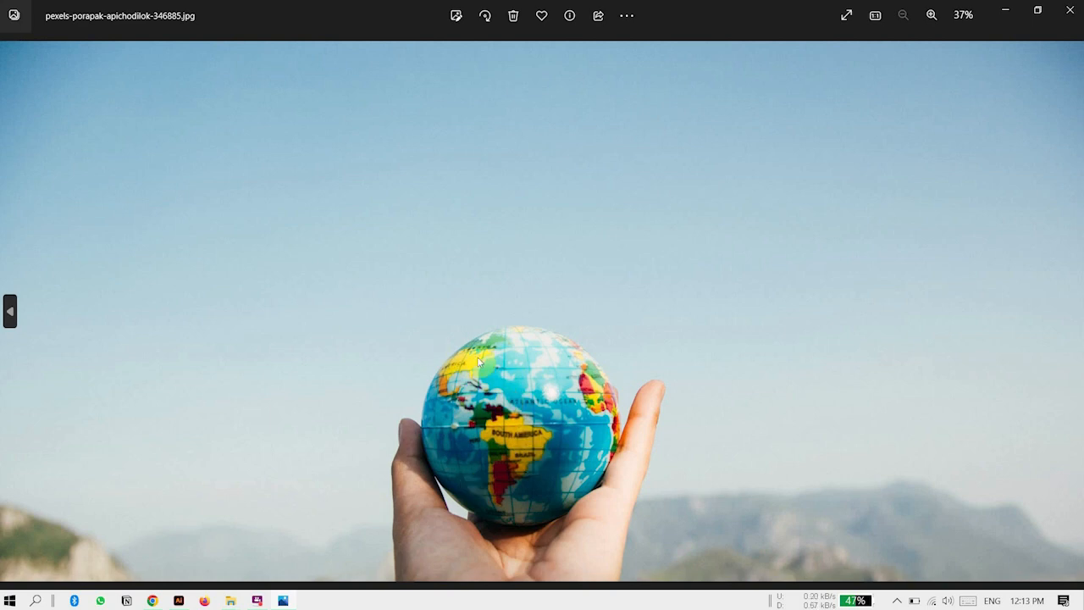
{"action": "left_click", "coordinate": [10, 311]}
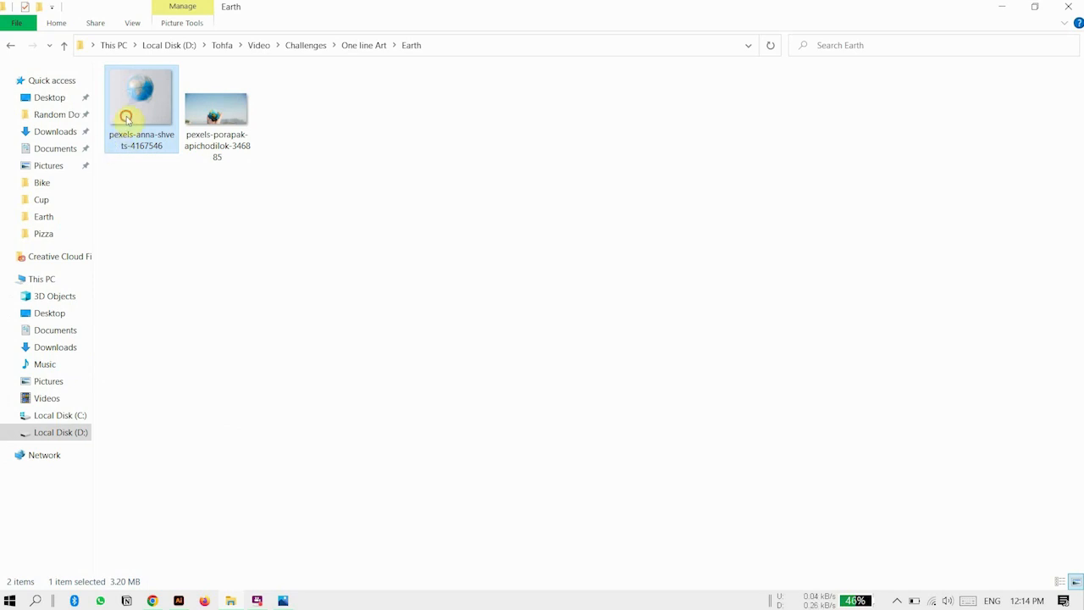
Place the photo of the plastic-wrapped globe from the Earth folder into the untitled Illustrator document.
{"action": "left_click_drag", "start_coordinate": [126, 118], "coordinate": [367, 336]}
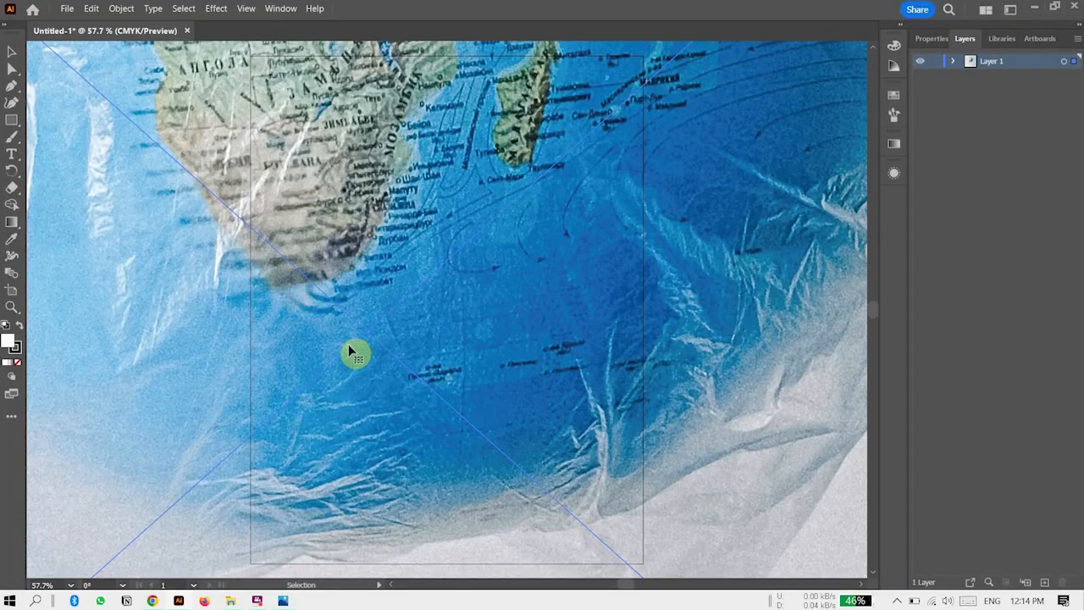
{"action": "key", "text": "ctrl+minus"}
{"action": "key", "text": "ctrl+minus"}
{"action": "key", "text": "ctrl+minus"}
{"action": "key", "text": "ctrl+minus"}
{"action": "key", "text": "ctrl+minus"}
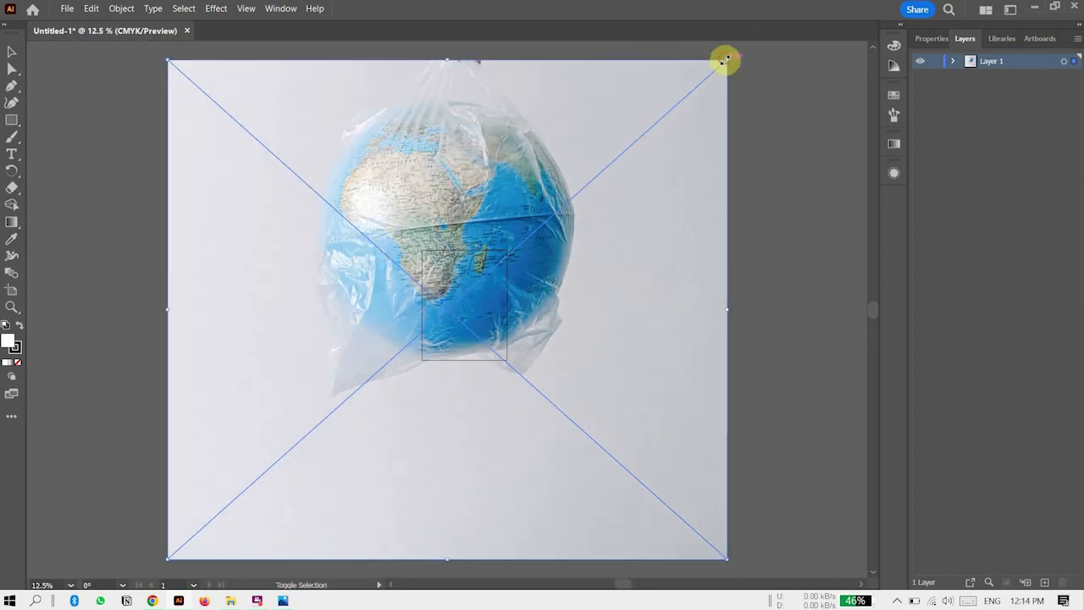
Scale the placed globe photo down to slightly wider than the artboard and position the globe near the artboard's centre.
{"action": "left_click_drag", "start_coordinate": [725, 60], "coordinate": [478, 300]}
{"action": "key", "text": "ctrl+equal"}
{"action": "key", "text": "ctrl+equal"}
{"action": "key", "text": "ctrl+equal"}
{"action": "key", "text": "ctrl+equal"}
{"action": "key", "text": "ctrl+equal"}
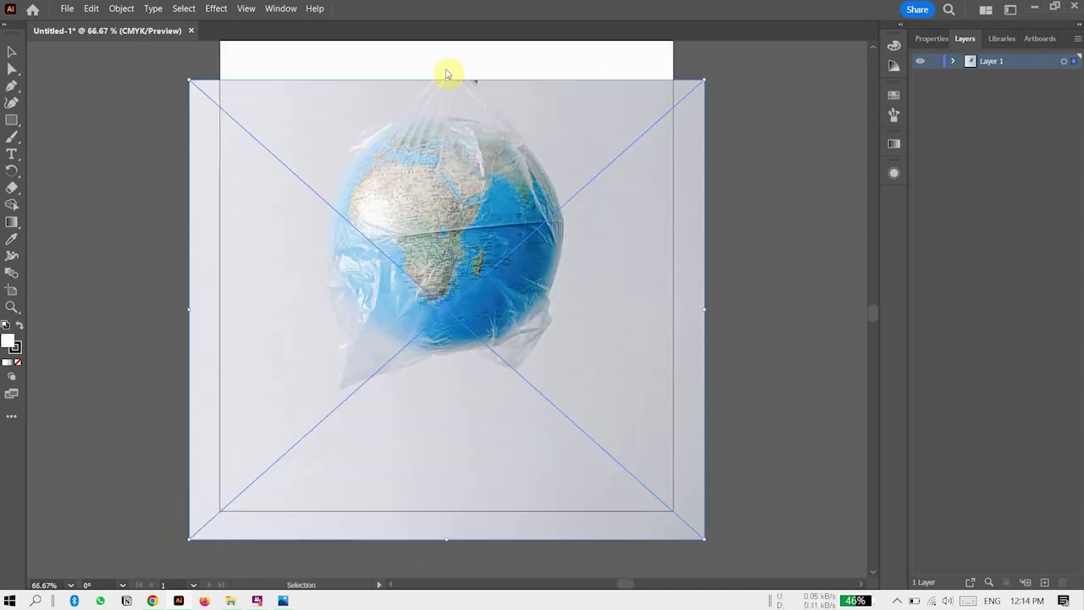
{"action": "left_click_drag", "start_coordinate": [703, 80], "coordinate": [763, 41]}
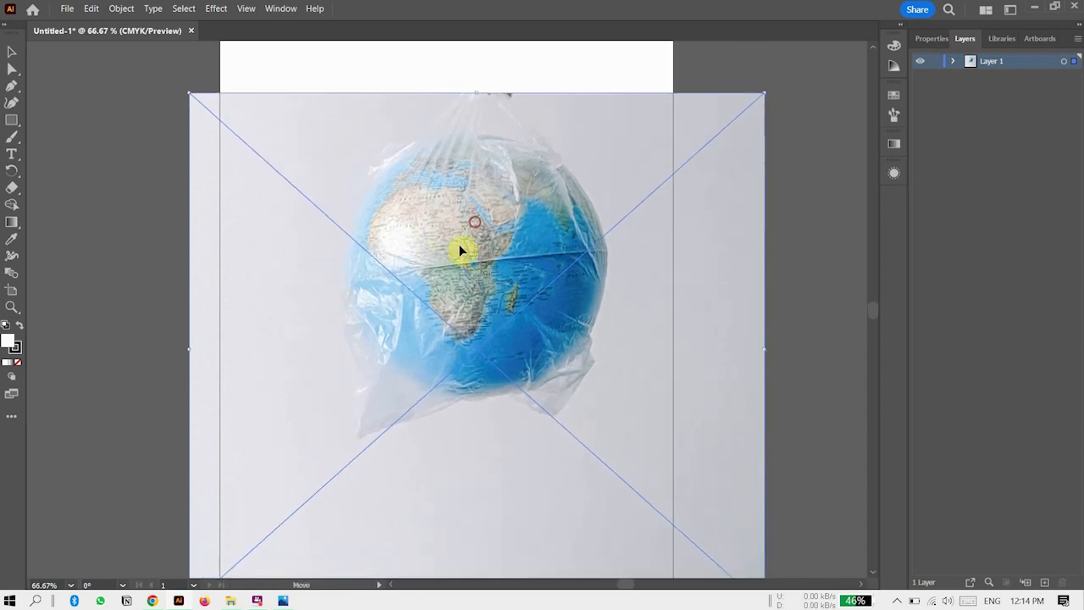
{"action": "mouse_move", "coordinate": [458, 244]}
{"action": "left_mouse_down"}
{"action": "mouse_move", "coordinate": [460, 274]}
{"action": "mouse_move", "coordinate": [475, 249]}
{"action": "left_mouse_up"}
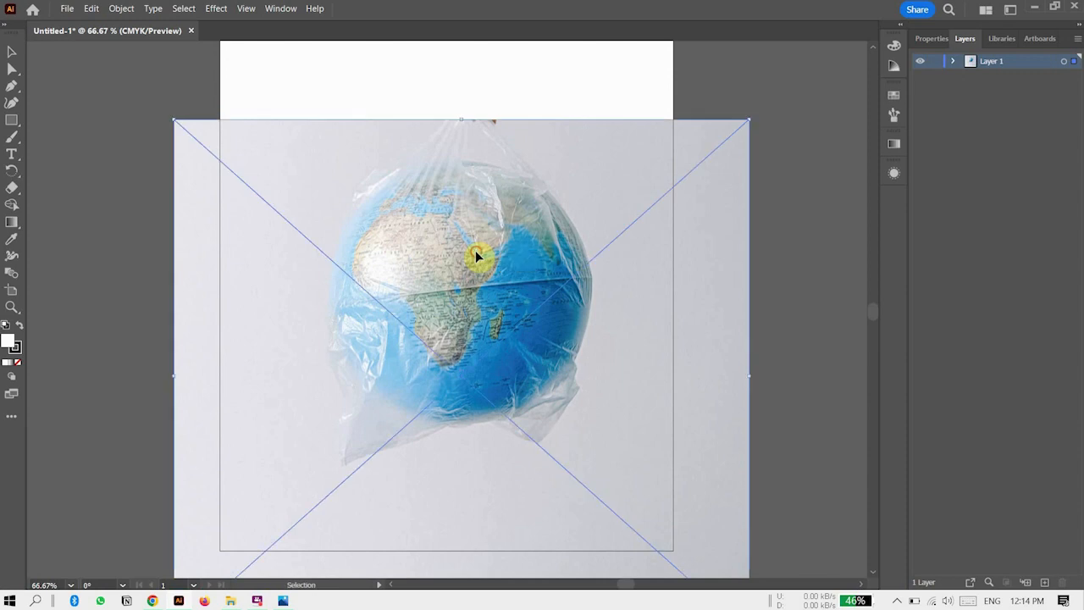
Rename the photo's layer as BG.
{"action": "double_click", "coordinate": [995, 64]}
{"action": "type", "text": "B"}
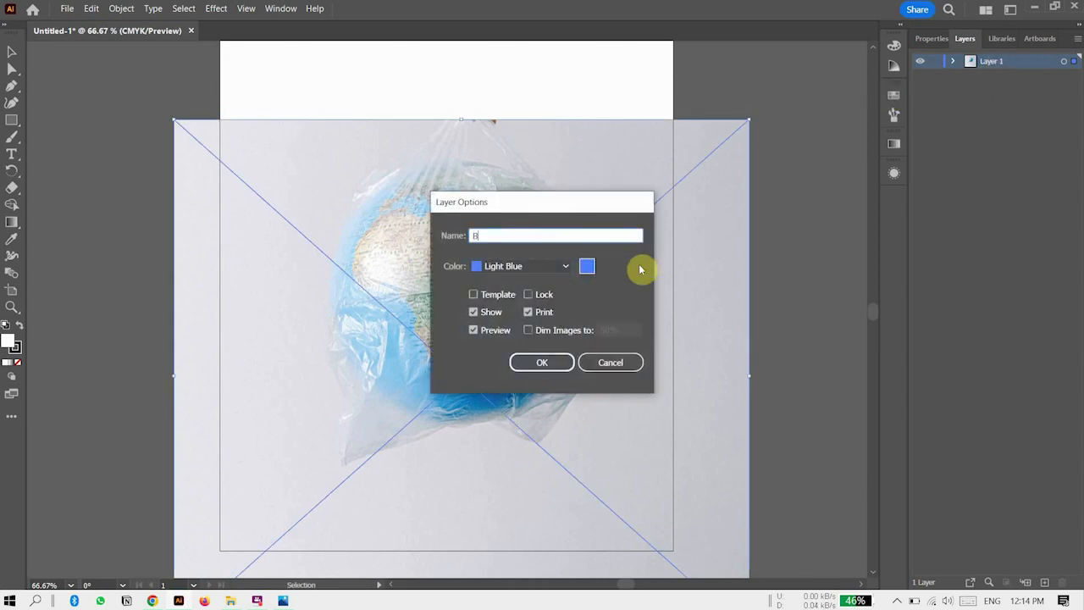
{"action": "type", "text": "G"}
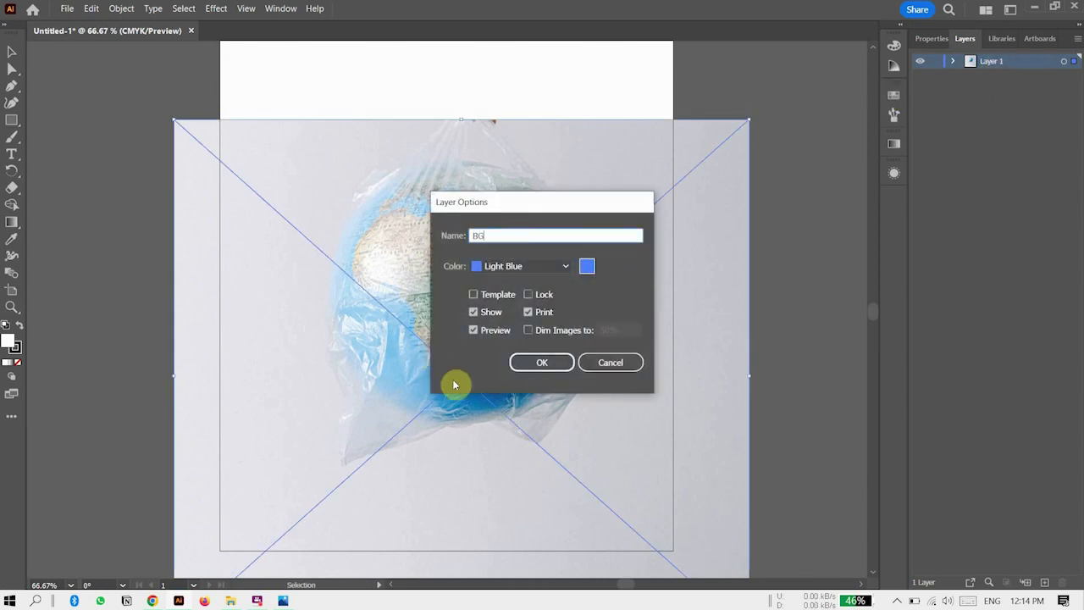
{"action": "left_click", "coordinate": [539, 364]}
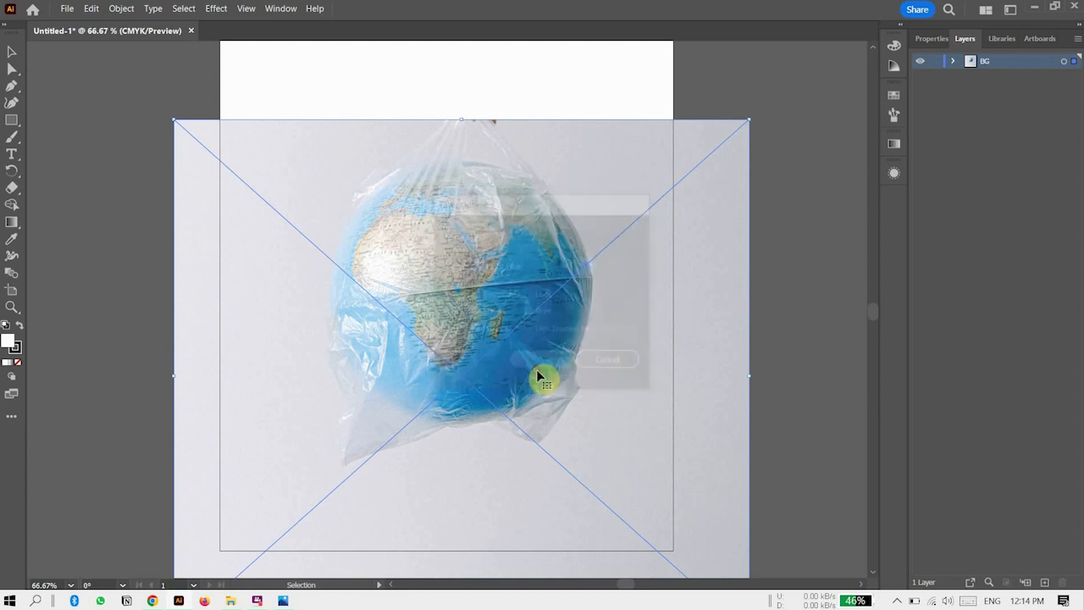
Add a new layer above BG and name it Outlines.
{"action": "left_click", "coordinate": [1044, 582]}
{"action": "double_click", "coordinate": [992, 61]}
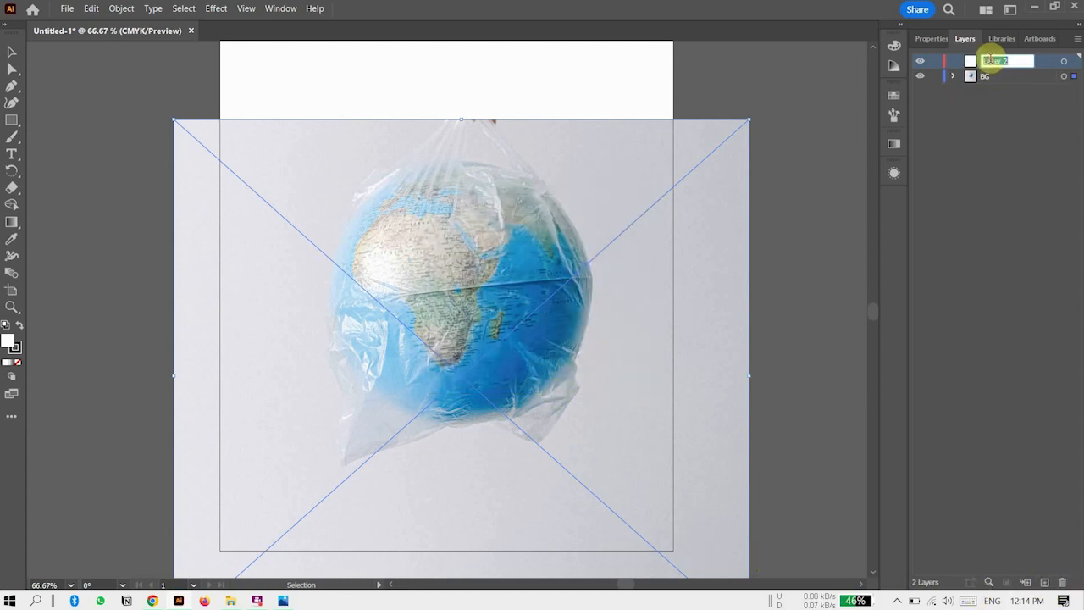
{"action": "type", "text": "Outlines"}
{"action": "key", "text": "Return"}
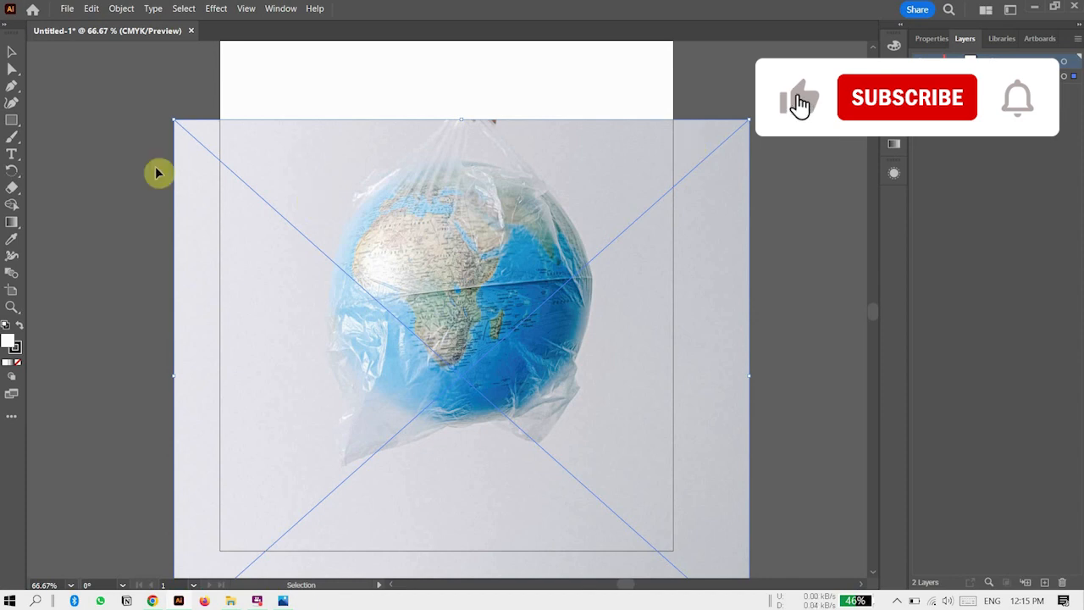
Clip the photo with a rectangle drawn around the globe, and expand the resulting clip group in the BG layer.
{"action": "left_click", "coordinate": [10, 121]}
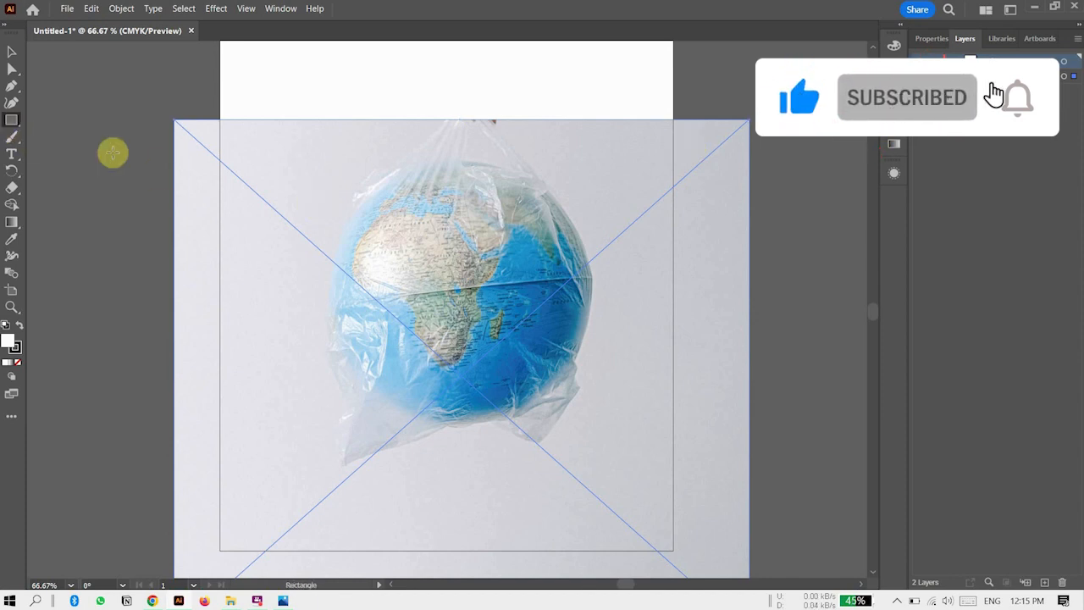
{"action": "left_click_drag", "start_coordinate": [262, 120], "coordinate": [644, 488]}
{"action": "left_click", "coordinate": [12, 52]}
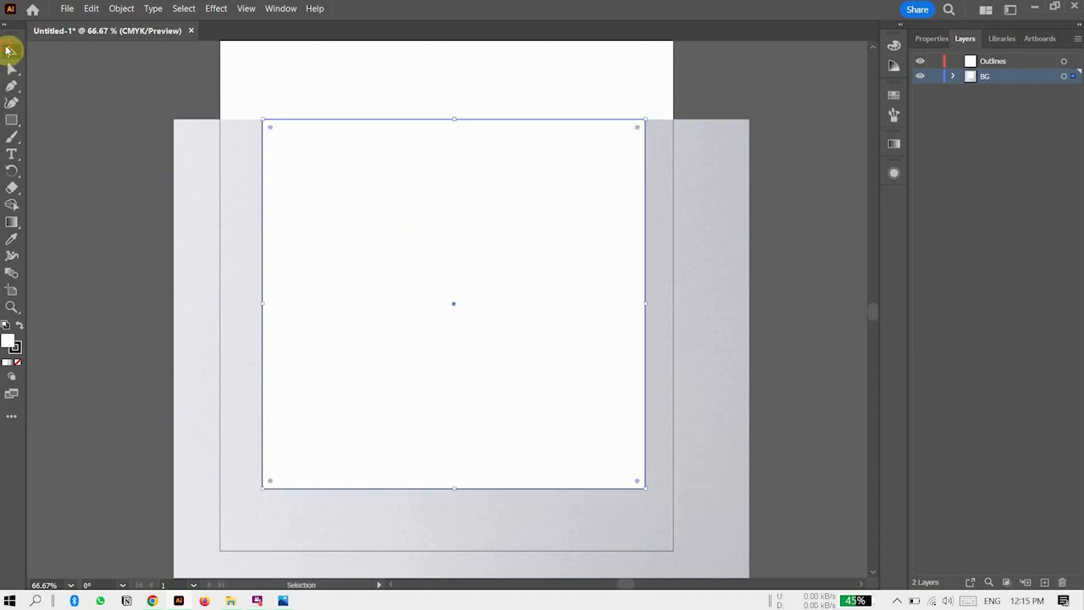
{"action": "left_click_drag", "start_coordinate": [162, 89], "coordinate": [415, 256]}
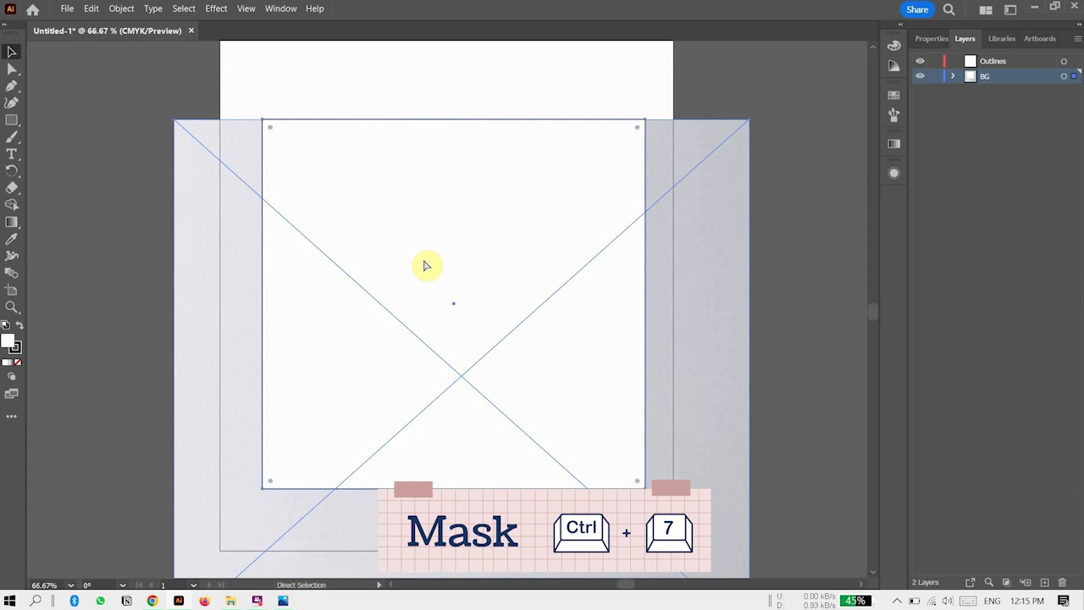
{"action": "key", "text": "ctrl+7"}
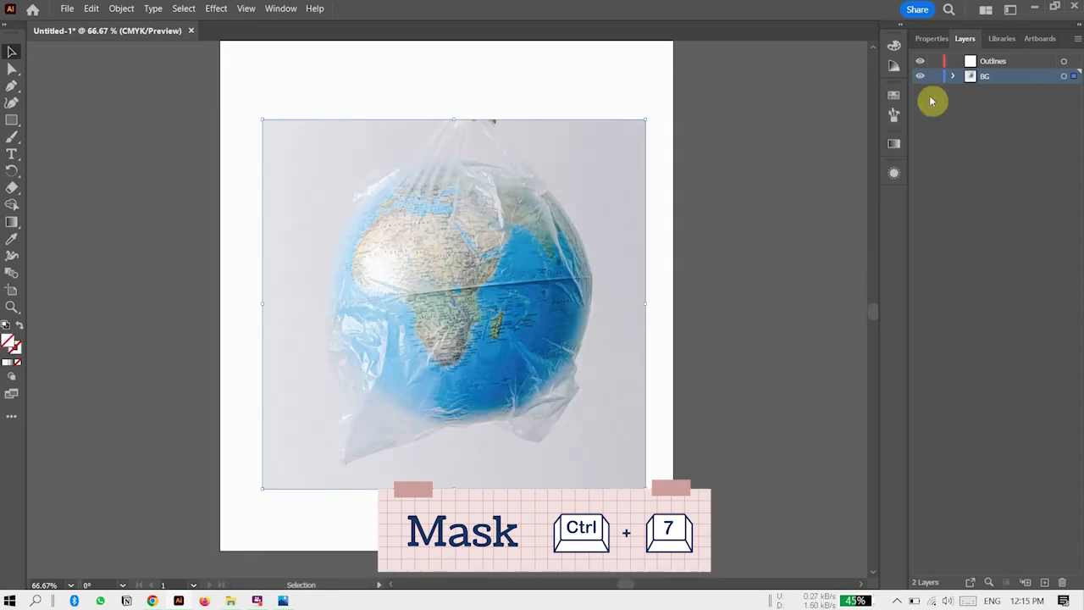
{"action": "left_click", "coordinate": [954, 77]}
{"action": "left_click", "coordinate": [971, 91]}
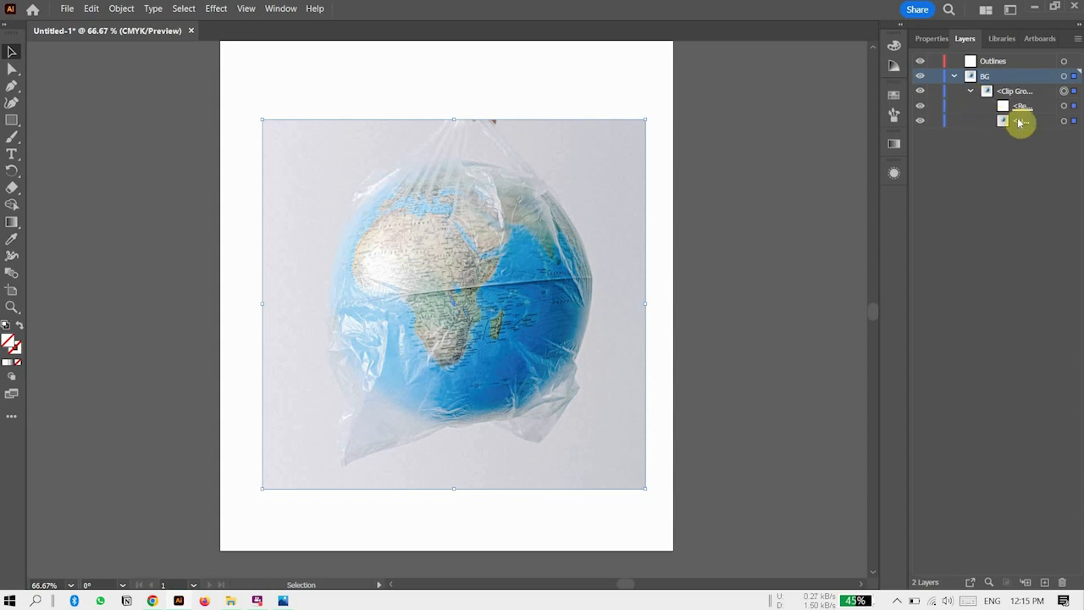
Try shifting the photo up and down inside the clipping mask without moving the mask rectangle.
{"action": "left_click", "coordinate": [1074, 121]}
{"action": "key", "text": "shift+Up"}
{"action": "key", "text": "shift+Up"}
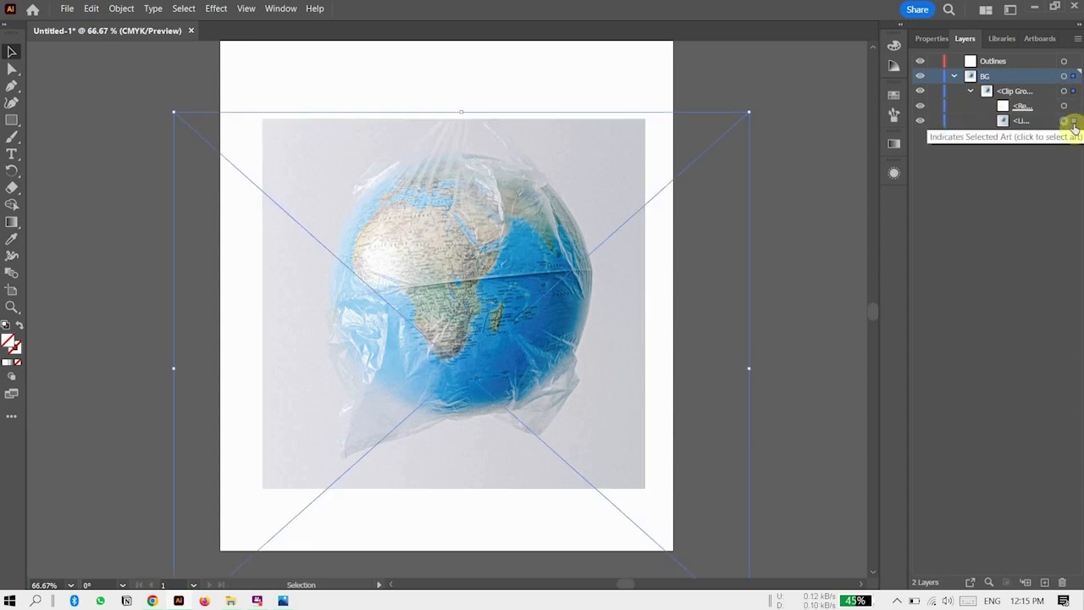
{"action": "key", "text": "shift+Down"}
{"action": "key", "text": "shift+Down"}
{"action": "key", "text": "shift+Down"}
{"action": "key", "text": "shift+Down"}
{"action": "key", "text": "shift+Down"}
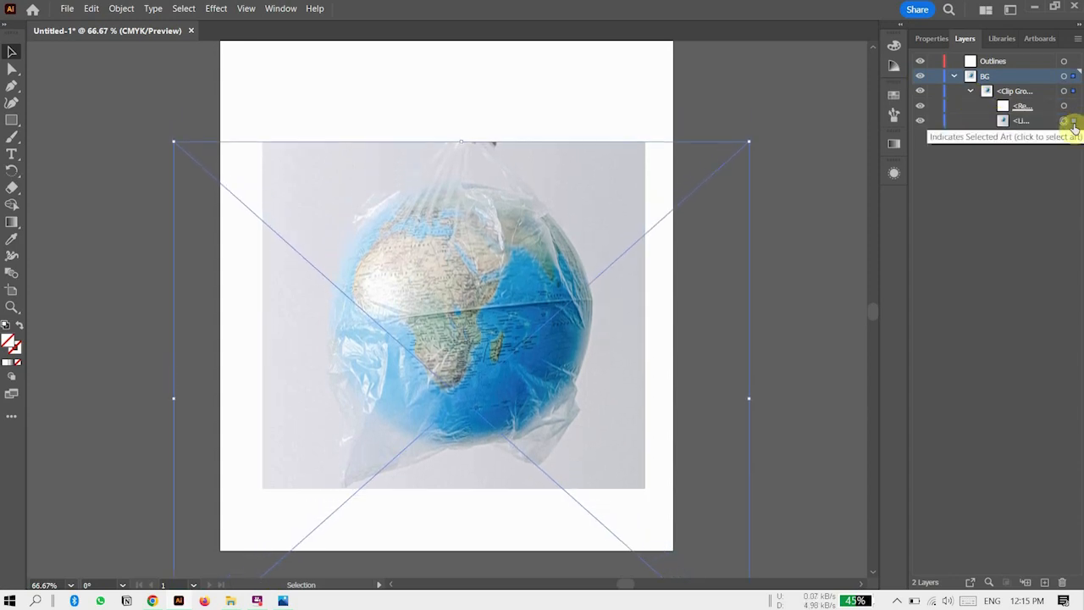
{"action": "key", "text": "shift+Up"}
{"action": "key", "text": "shift+Up"}
{"action": "key", "text": "shift+Up"}
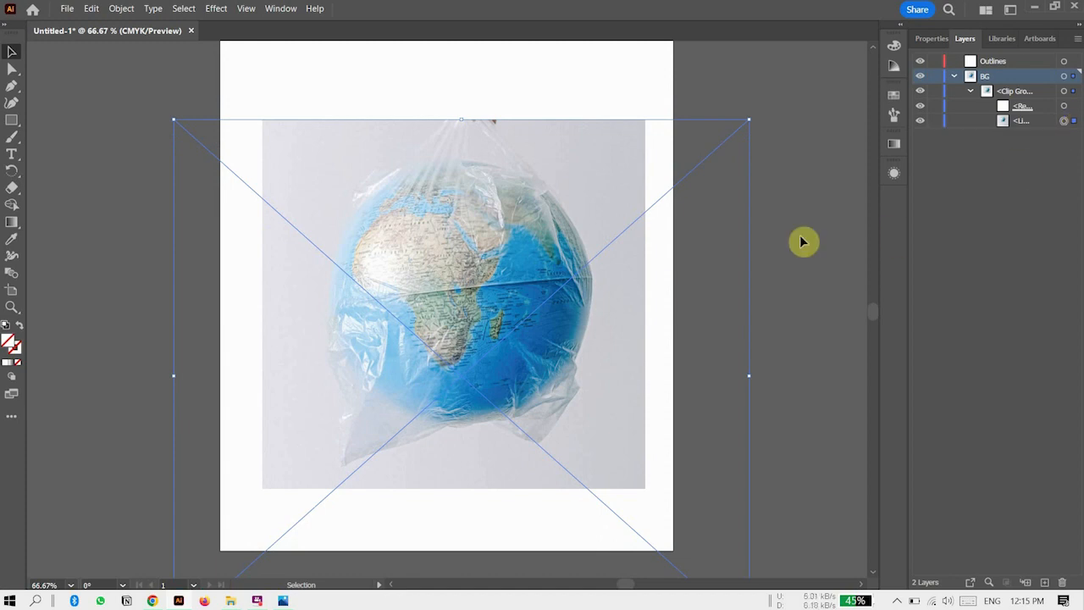
Shrink the clipping rectangle from all sides so that it crops the photo closely around the globe.
{"action": "left_click", "coordinate": [1063, 106]}
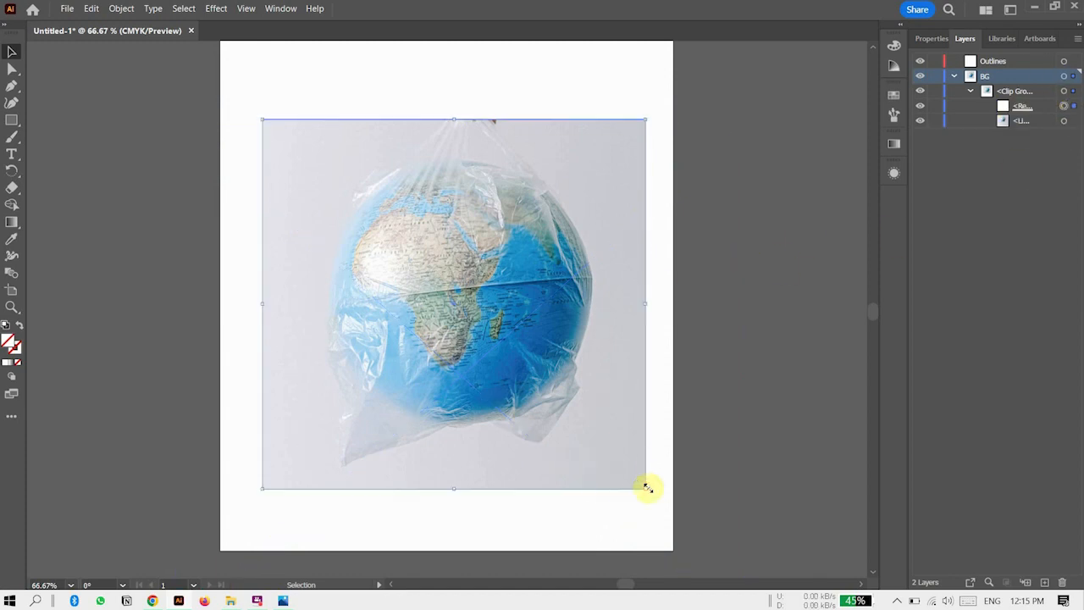
{"action": "left_click_drag", "start_coordinate": [646, 488], "coordinate": [621, 444]}
{"action": "left_click_drag", "start_coordinate": [265, 447], "coordinate": [291, 439]}
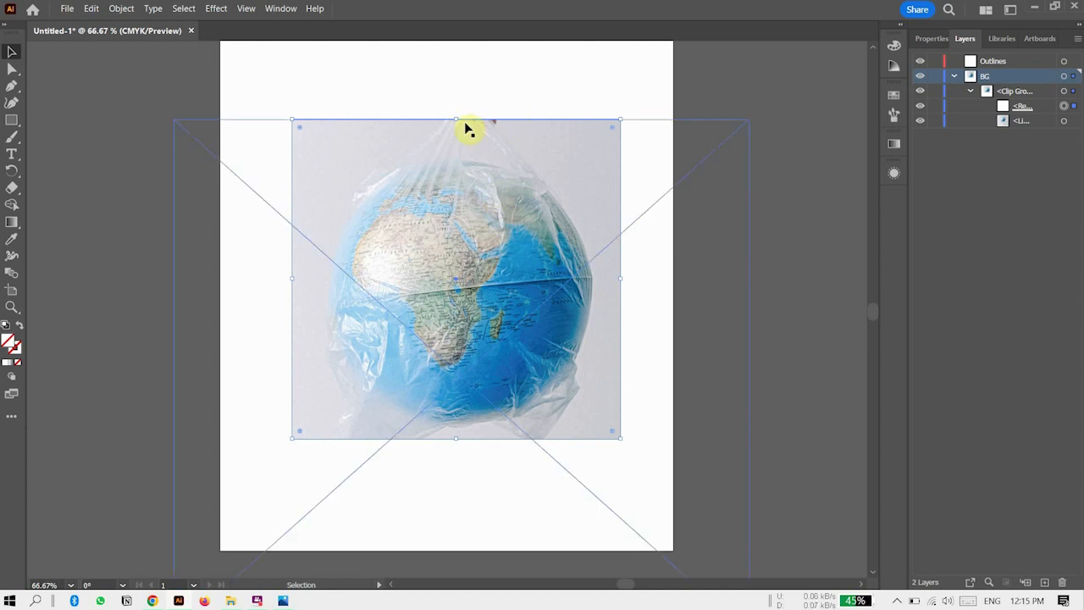
{"action": "left_click_drag", "start_coordinate": [456, 119], "coordinate": [455, 138]}
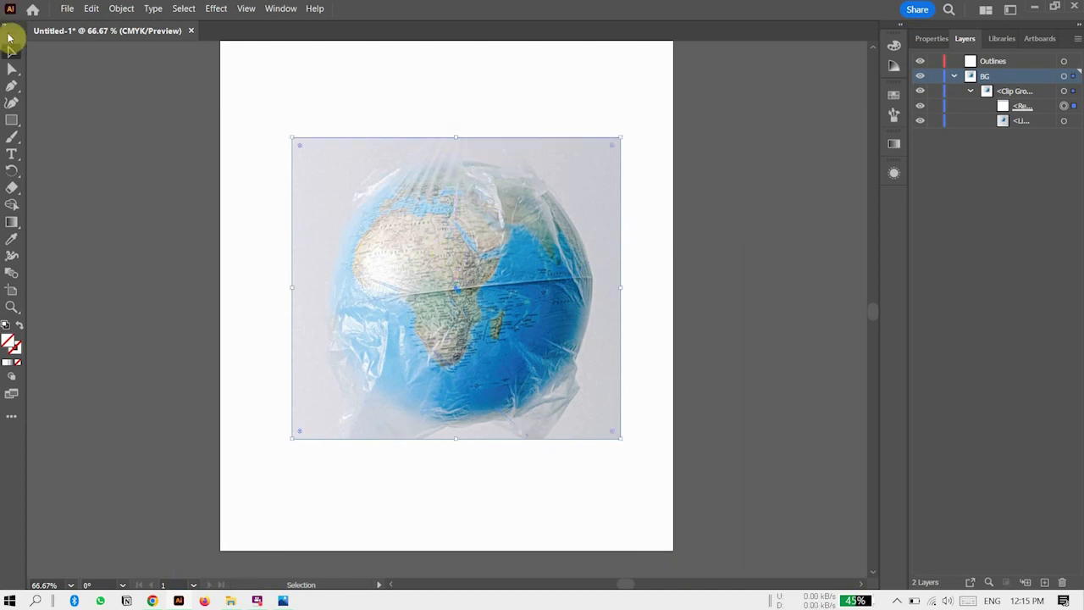
{"action": "left_click", "coordinate": [99, 126]}
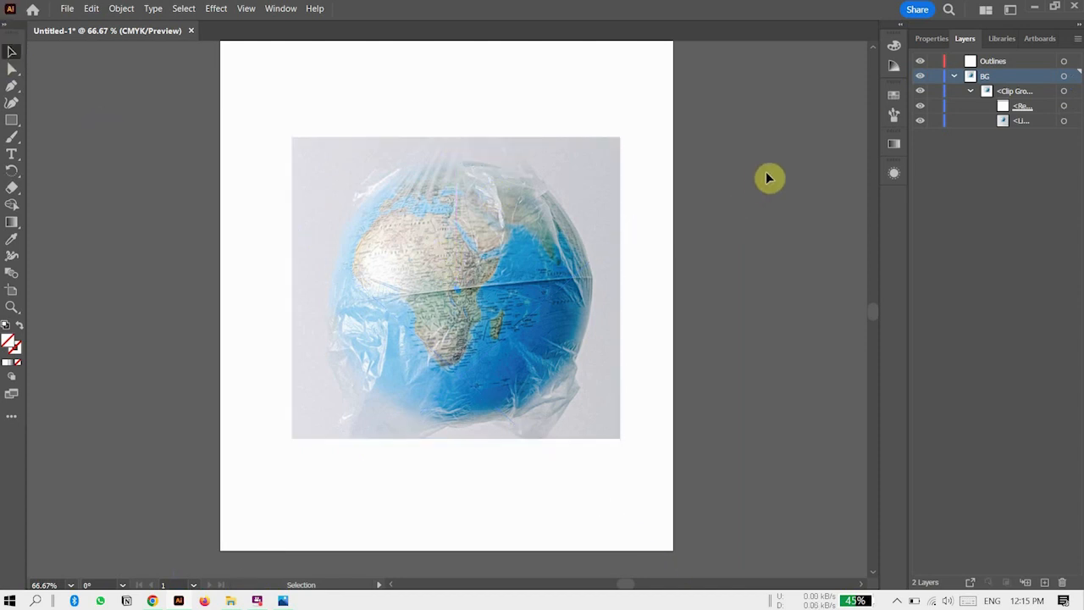
Lock and collapse the BG layer, and make Outlines the active layer for the Paintbrush tool.
{"action": "left_click", "coordinate": [933, 77]}
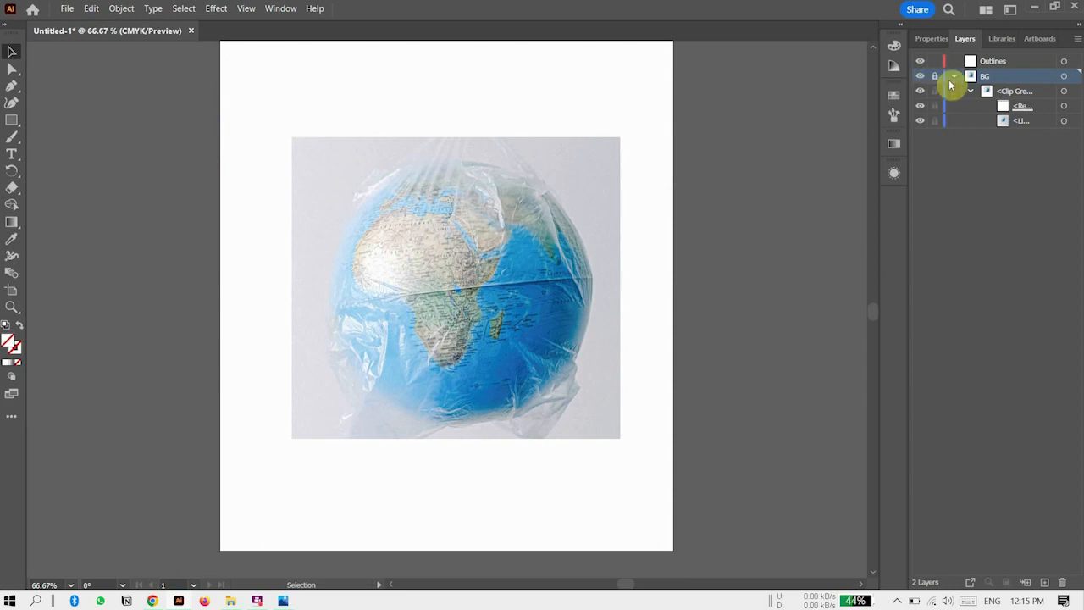
{"action": "left_click", "coordinate": [952, 77]}
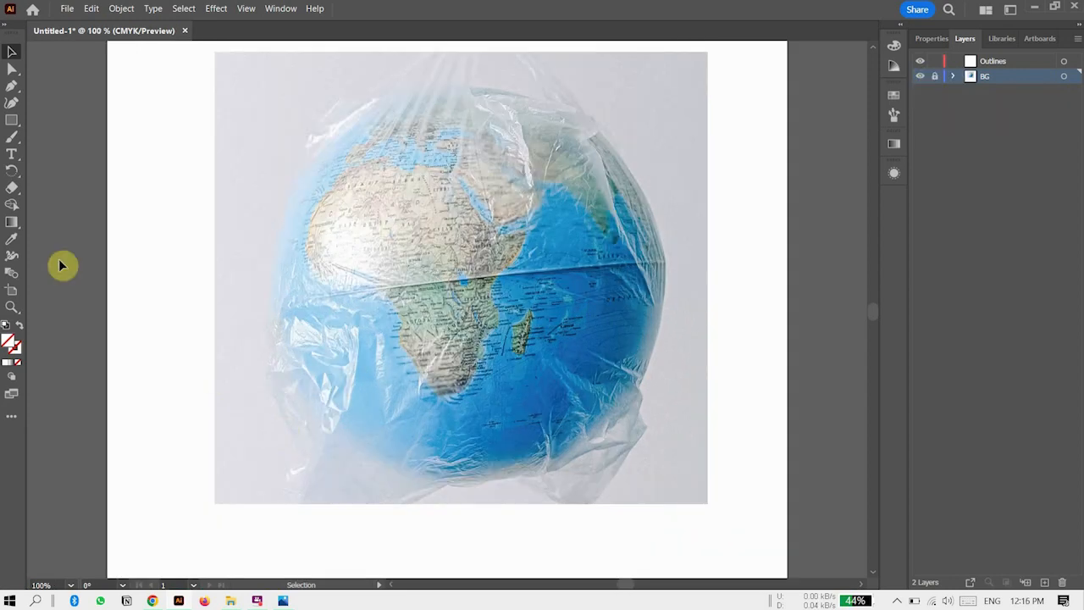
{"action": "left_click", "coordinate": [12, 141]}
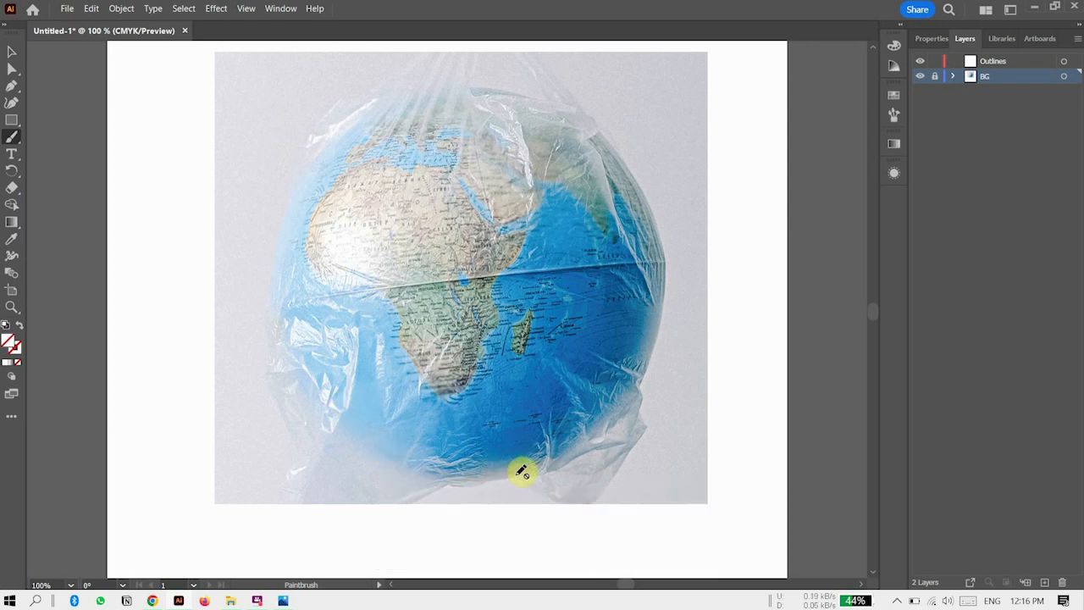
{"action": "left_click", "coordinate": [374, 454]}
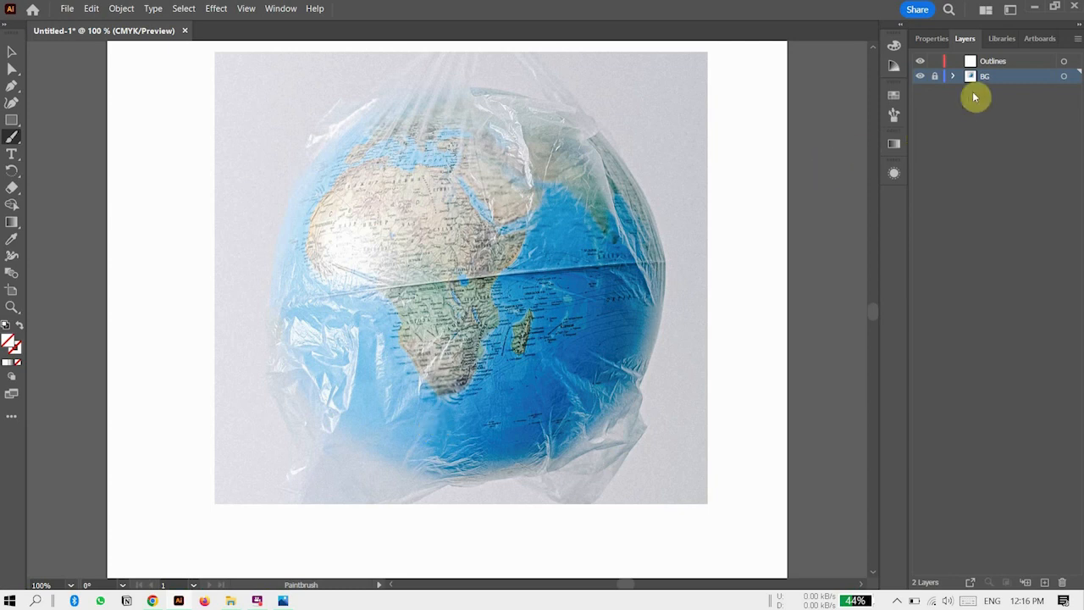
{"action": "left_click", "coordinate": [993, 61]}
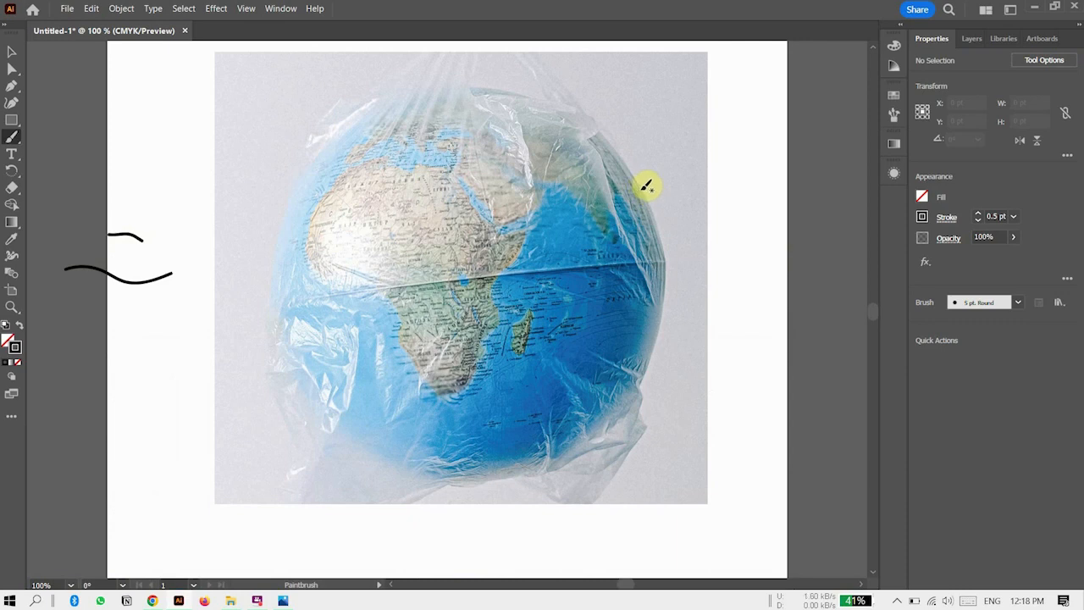
Trace the globe's rim and the coastlines of Europe, Africa, Arabia and Asia with the 5 pt. Round Paintbrush at 0.5 pt stroke.
{"action": "mouse_move", "coordinate": [648, 192]}
{"action": "left_mouse_down"}
{"action": "mouse_move", "coordinate": [660, 348]}
{"action": "mouse_move", "coordinate": [617, 439]}
{"action": "mouse_move", "coordinate": [515, 469]}
{"action": "mouse_move", "coordinate": [436, 473]}
{"action": "mouse_move", "coordinate": [369, 440]}
{"action": "mouse_move", "coordinate": [324, 391]}
{"action": "mouse_move", "coordinate": [305, 177]}
{"action": "left_mouse_up"}
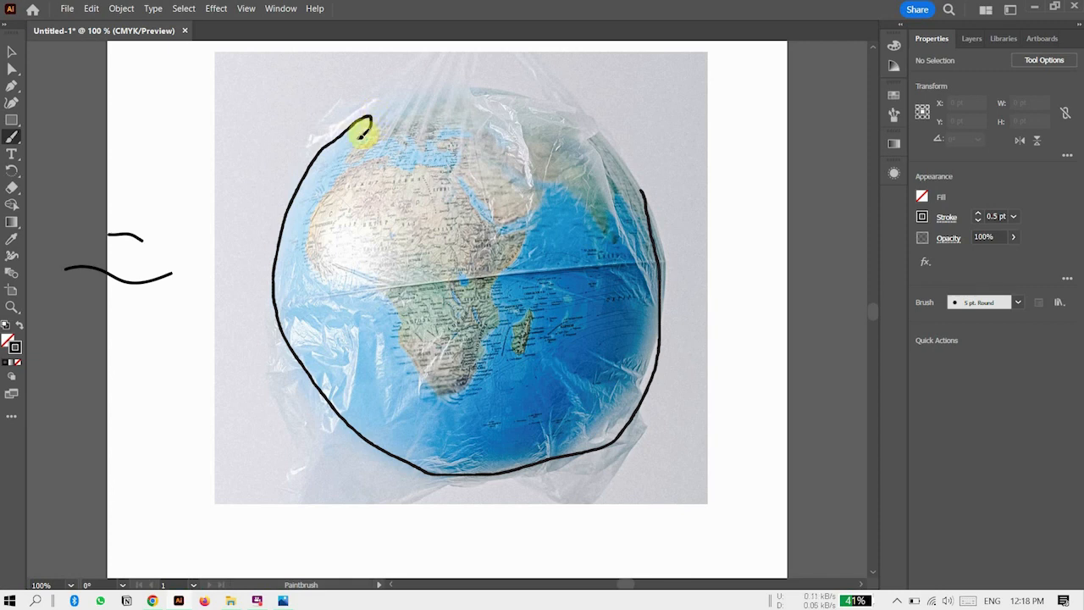
{"action": "mouse_move", "coordinate": [347, 154]}
{"action": "left_mouse_down"}
{"action": "mouse_move", "coordinate": [417, 132]}
{"action": "mouse_move", "coordinate": [428, 153]}
{"action": "mouse_move", "coordinate": [451, 124]}
{"action": "mouse_move", "coordinate": [466, 134]}
{"action": "mouse_move", "coordinate": [335, 180]}
{"action": "left_mouse_up"}
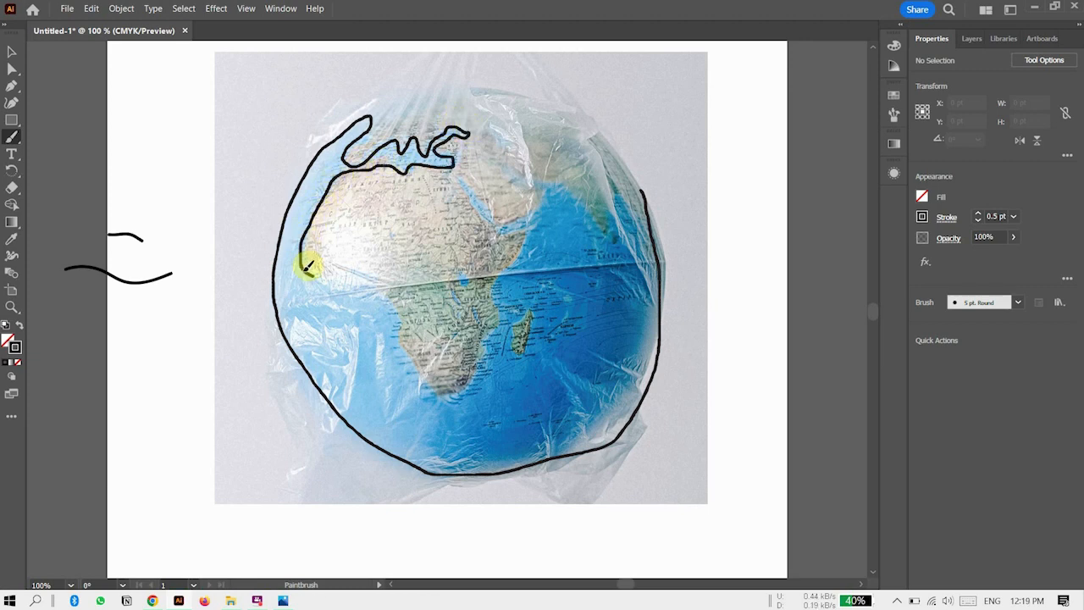
{"action": "mouse_move", "coordinate": [358, 289]}
{"action": "left_mouse_down"}
{"action": "mouse_move", "coordinate": [392, 298]}
{"action": "mouse_move", "coordinate": [432, 399]}
{"action": "mouse_move", "coordinate": [474, 390]}
{"action": "mouse_move", "coordinate": [490, 368]}
{"action": "mouse_move", "coordinate": [516, 254]}
{"action": "mouse_move", "coordinate": [540, 222]}
{"action": "mouse_move", "coordinate": [508, 226]}
{"action": "mouse_move", "coordinate": [472, 191]}
{"action": "left_mouse_up"}
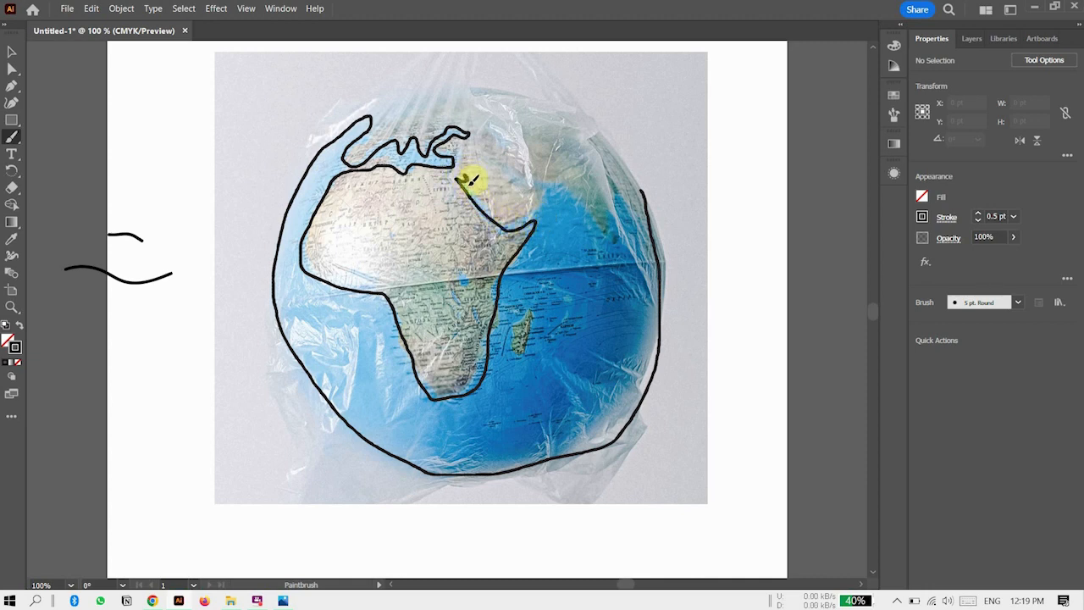
{"action": "mouse_move", "coordinate": [471, 180]}
{"action": "left_mouse_down"}
{"action": "mouse_move", "coordinate": [587, 212]}
{"action": "mouse_move", "coordinate": [612, 237]}
{"action": "mouse_move", "coordinate": [610, 181]}
{"action": "mouse_move", "coordinate": [627, 189]}
{"action": "mouse_move", "coordinate": [641, 222]}
{"action": "mouse_move", "coordinate": [637, 185]}
{"action": "mouse_move", "coordinate": [562, 105]}
{"action": "mouse_move", "coordinate": [464, 88]}
{"action": "mouse_move", "coordinate": [515, 128]}
{"action": "left_mouse_up"}
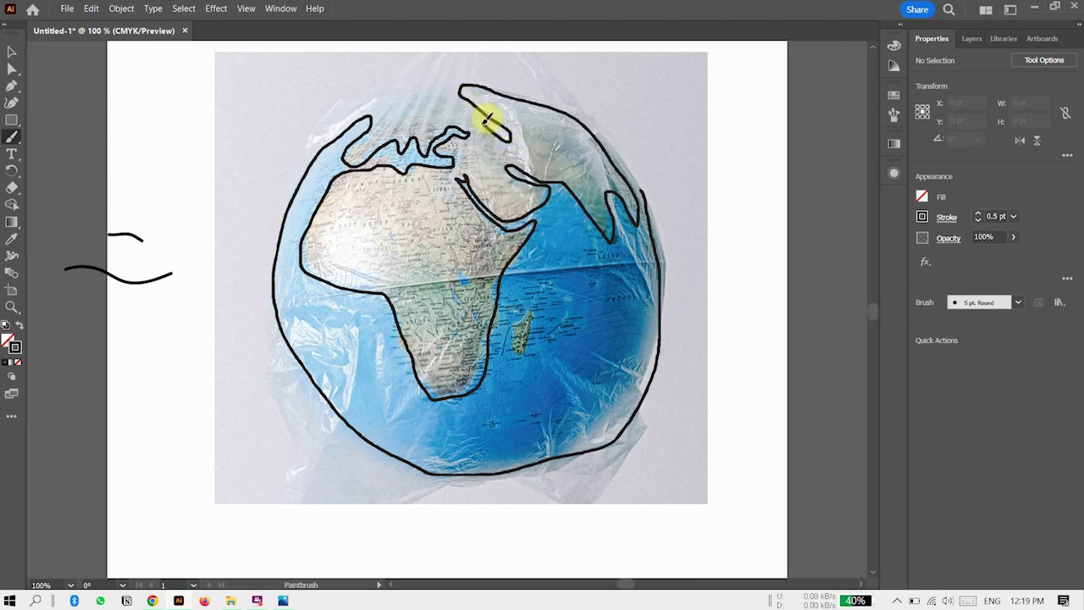
{"action": "left_click_drag", "start_coordinate": [476, 108], "coordinate": [458, 95]}
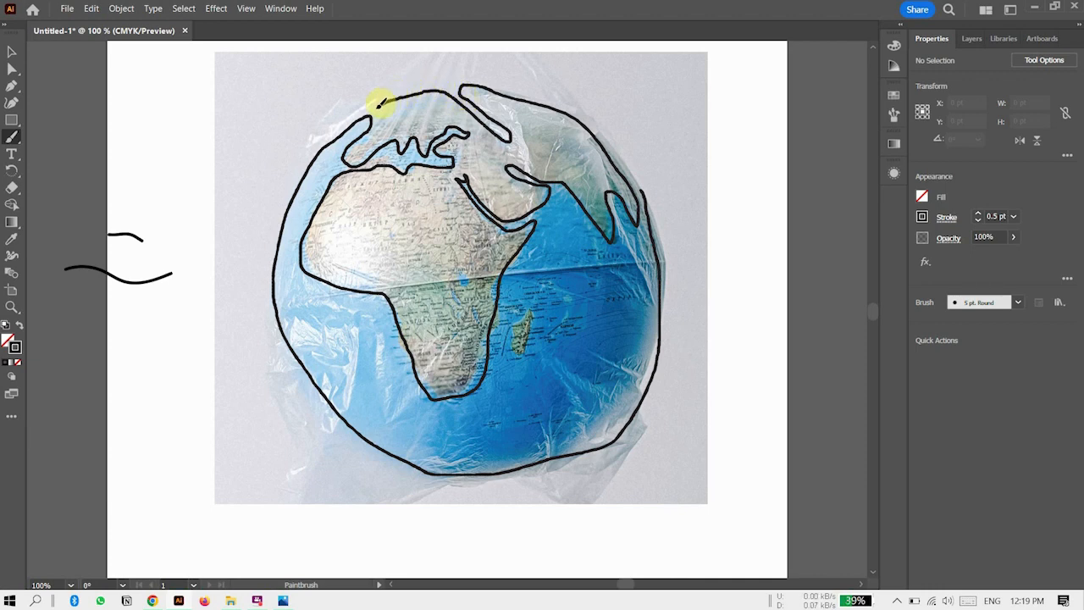
Finish the traced line along the globe's upper rim, and check the drawing with the BG photo layer temporarily hidden.
{"action": "left_click_drag", "start_coordinate": [376, 105], "coordinate": [379, 108]}
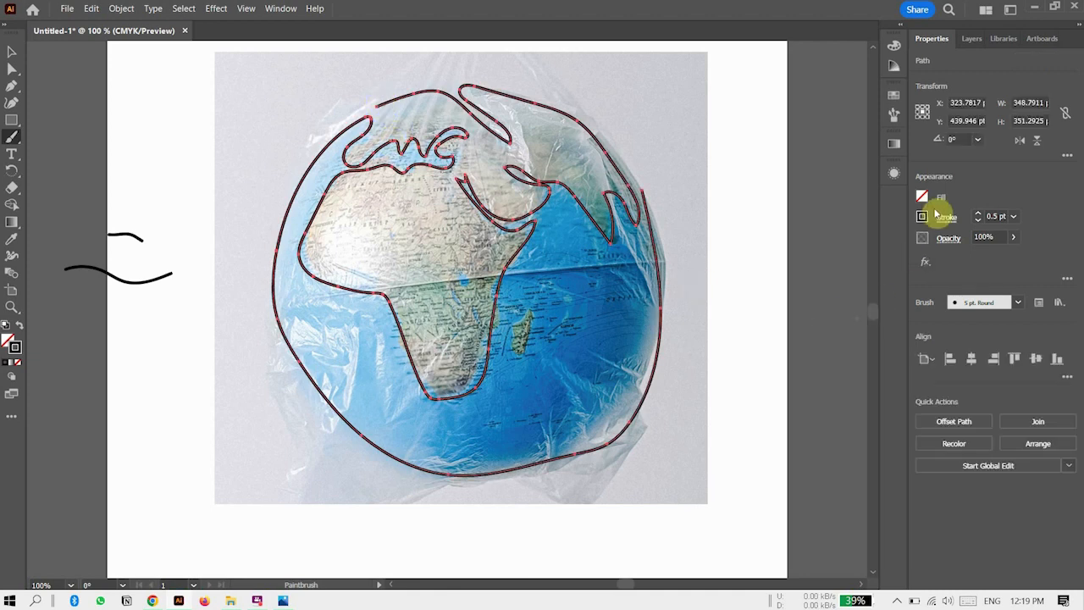
{"action": "left_click", "coordinate": [966, 39]}
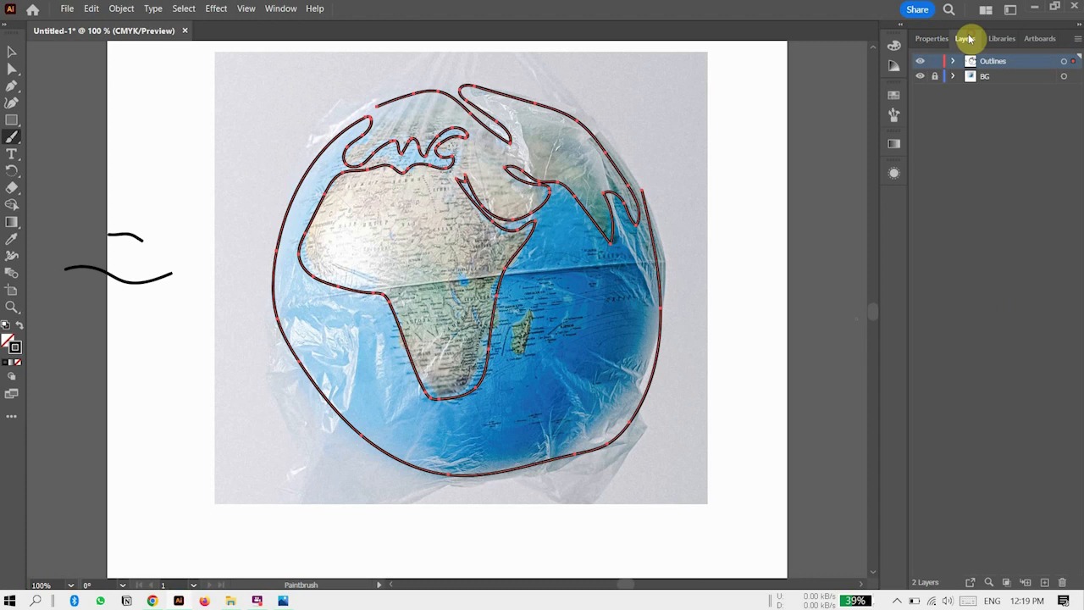
{"action": "left_click", "coordinate": [921, 76]}
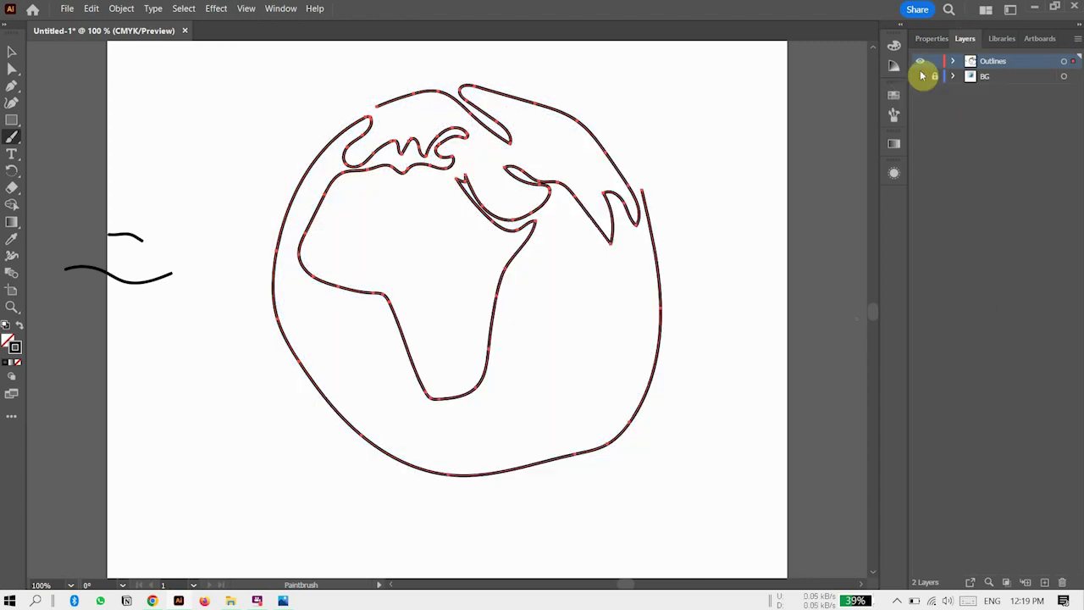
{"action": "left_click", "coordinate": [921, 76]}
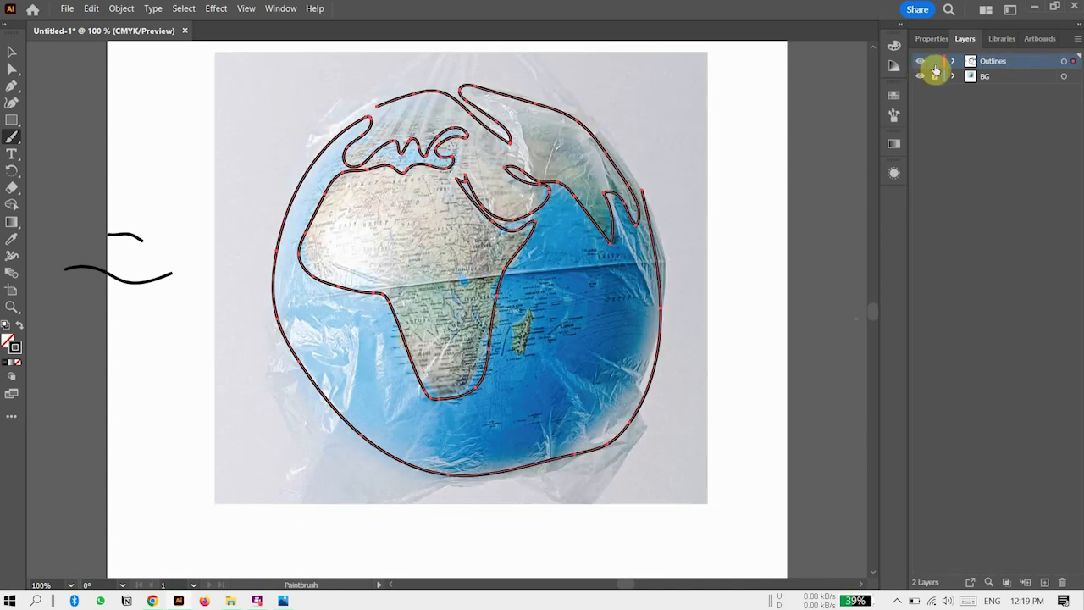
Set the traced path's stroke weight to 0.25 pt.
{"action": "left_click", "coordinate": [939, 39]}
{"action": "left_click", "coordinate": [1014, 216]}
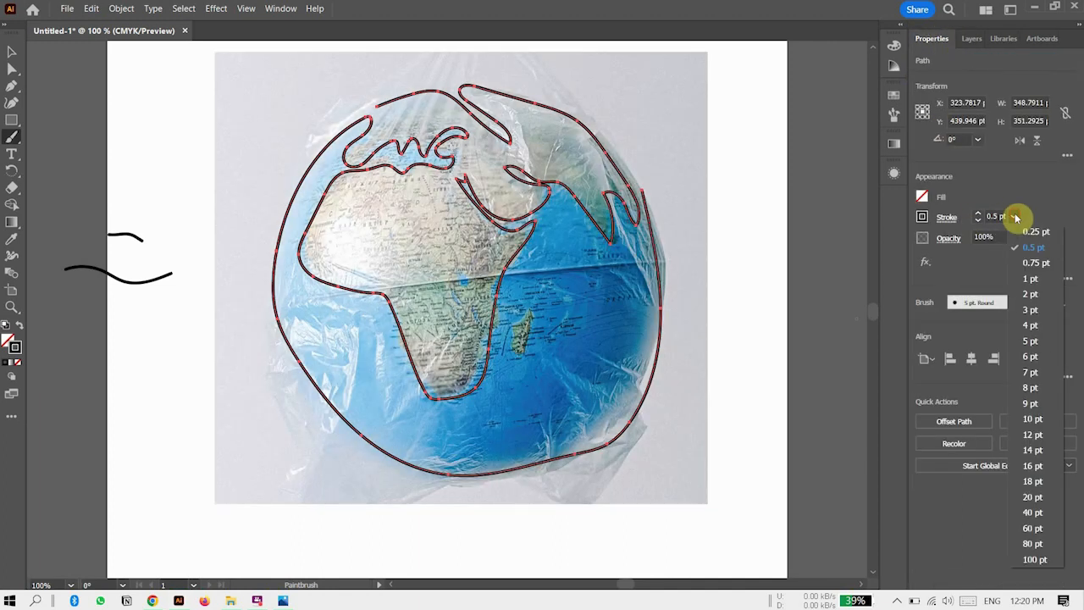
{"action": "left_click", "coordinate": [1035, 239]}
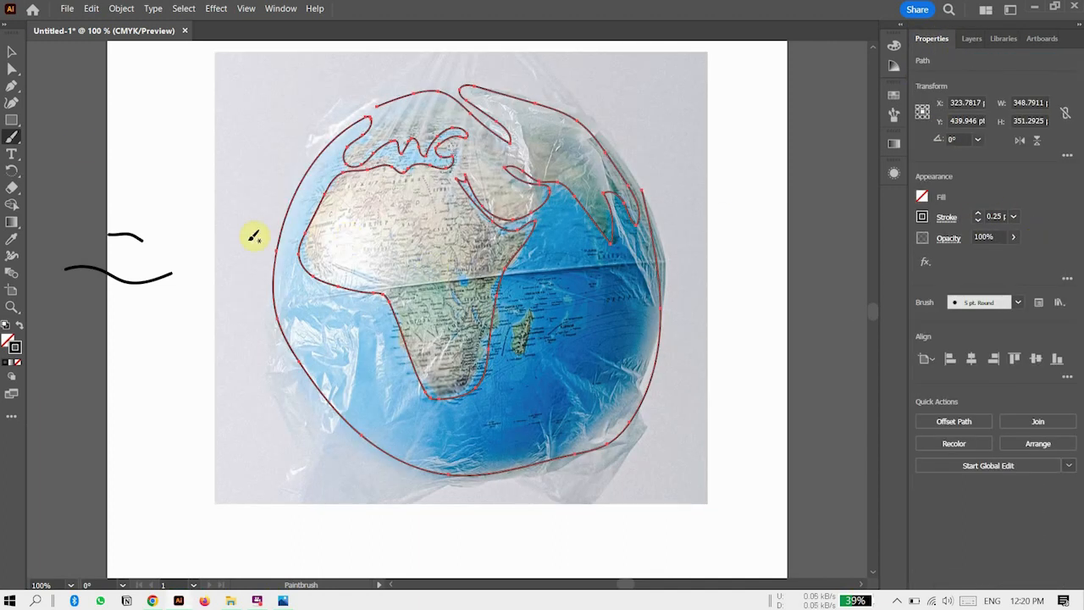
Reshape the outline of Africa's southwest coast with the Curvature tool so that it follows the coastline in the photo.
{"action": "left_click", "coordinate": [10, 51]}
{"action": "key", "text": "ctrl+equal"}
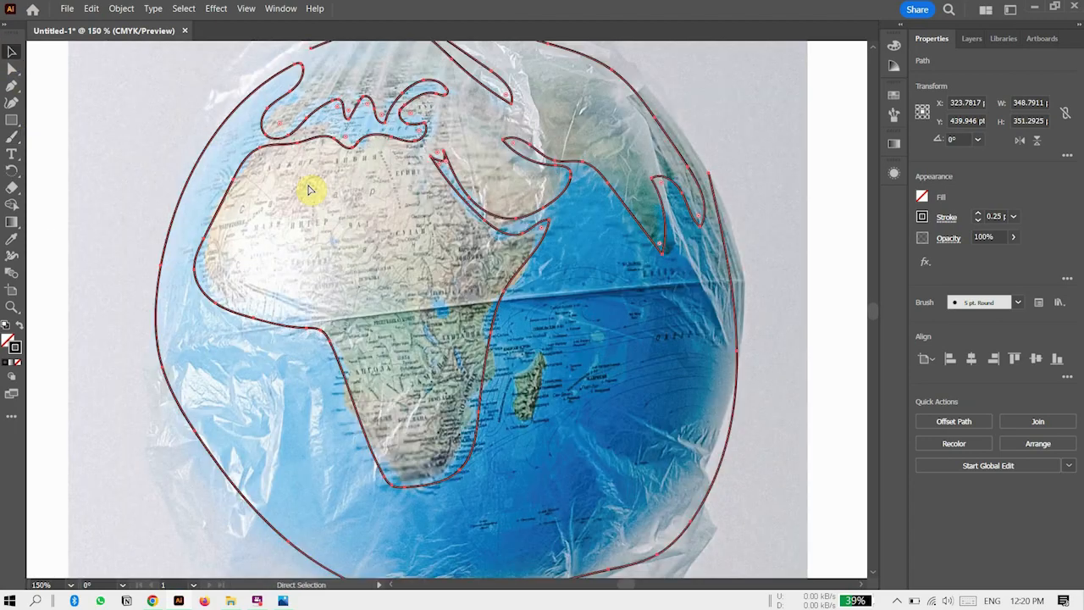
{"action": "key", "text": "ctrl+equal"}
{"action": "key", "text": "ctrl+equal"}
{"action": "scroll", "coordinate": [333, 211], "scroll_direction": "down", "scroll_amount": 4}
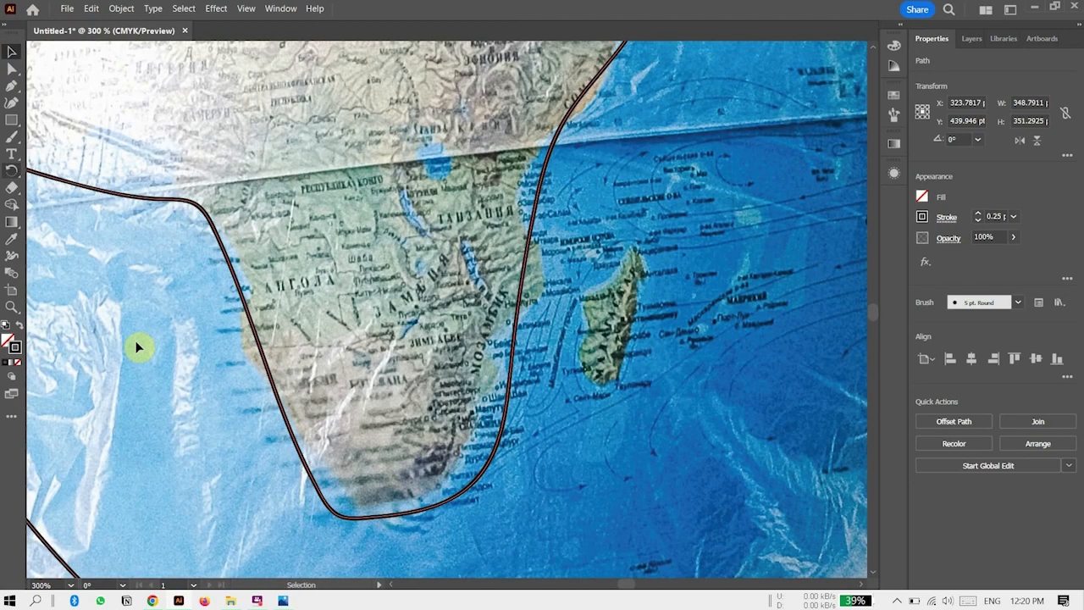
{"action": "left_click", "coordinate": [12, 101]}
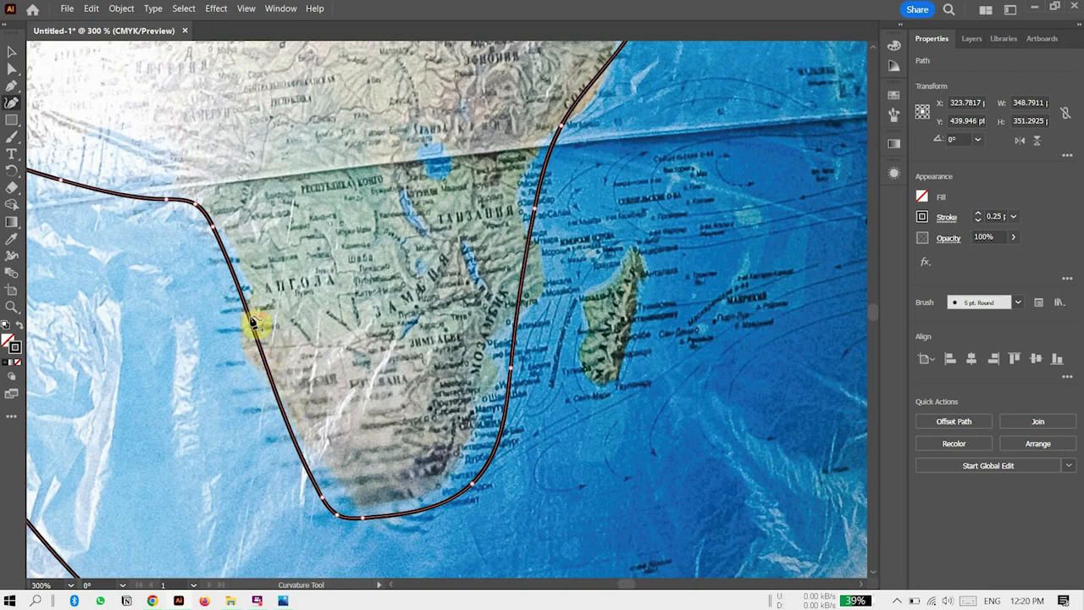
{"action": "left_click_drag", "start_coordinate": [241, 286], "coordinate": [237, 250]}
{"action": "left_click_drag", "start_coordinate": [259, 318], "coordinate": [246, 305]}
{"action": "mouse_move", "coordinate": [254, 381]}
{"action": "left_mouse_down"}
{"action": "mouse_move", "coordinate": [268, 378]}
{"action": "mouse_move", "coordinate": [247, 354]}
{"action": "mouse_move", "coordinate": [258, 383]}
{"action": "mouse_move", "coordinate": [268, 379]}
{"action": "left_mouse_up"}
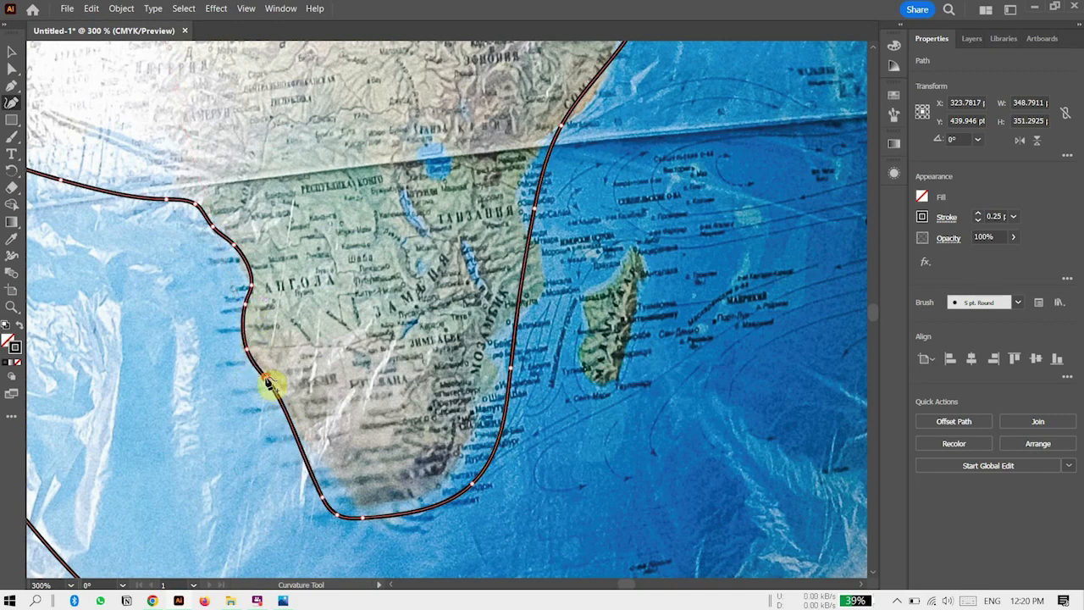
{"action": "left_click", "coordinate": [304, 445]}
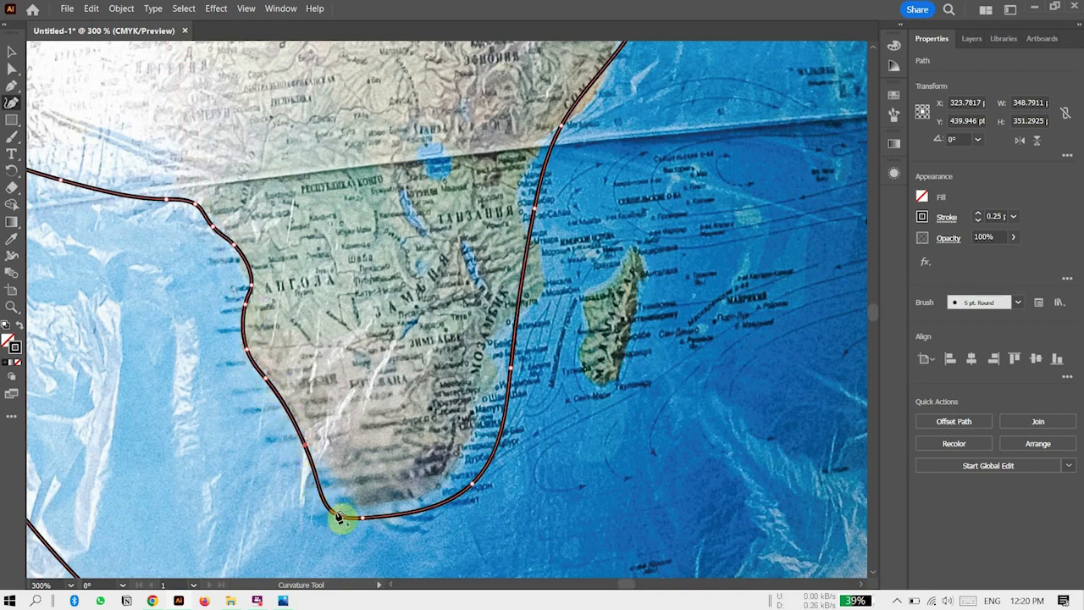
Fit the outline around Africa's southern tip and up its southeast coast by moving and adding curve points.
{"action": "left_click_drag", "start_coordinate": [337, 514], "coordinate": [337, 482]}
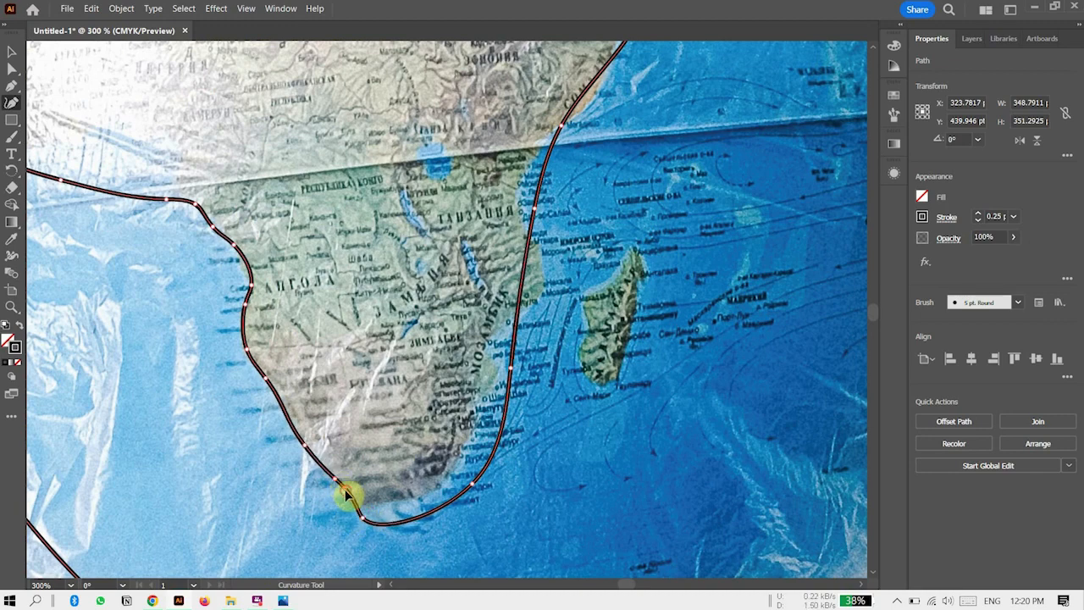
{"action": "left_click", "coordinate": [345, 498]}
{"action": "left_click_drag", "start_coordinate": [363, 520], "coordinate": [394, 504]}
{"action": "left_click_drag", "start_coordinate": [473, 484], "coordinate": [457, 466]}
{"action": "left_click", "coordinate": [509, 377]}
{"action": "left_click_drag", "start_coordinate": [509, 377], "coordinate": [515, 338]}
Reshape the Arctic part of the outline so that the rim line meets the top of the narrow inlet, and refine the adjoining outer rim.
{"action": "scroll", "coordinate": [430, 237], "scroll_direction": "up", "scroll_amount": 5}
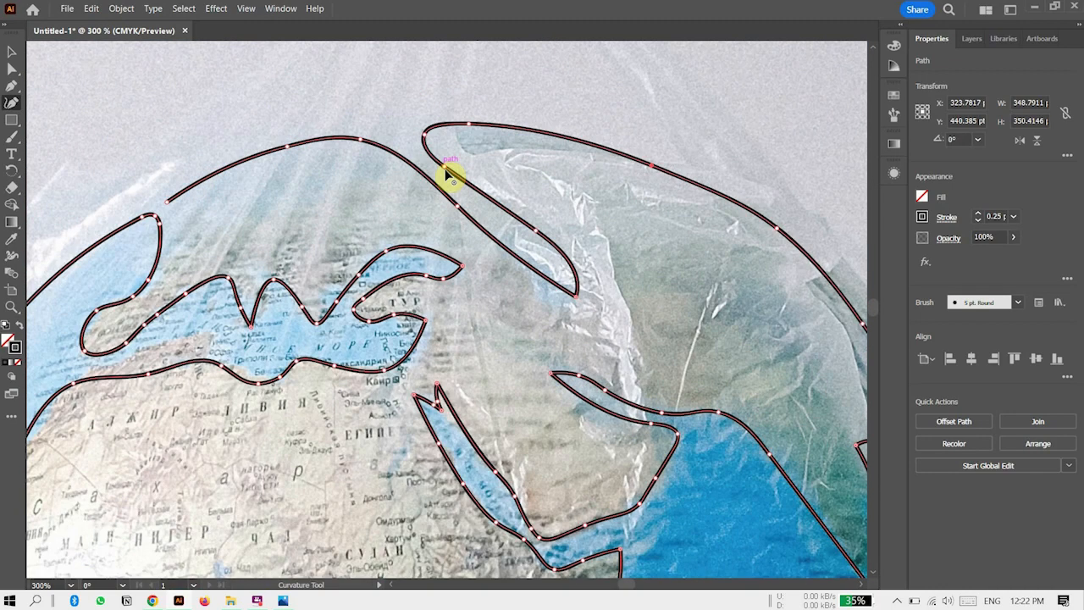
{"action": "left_click_drag", "start_coordinate": [445, 173], "coordinate": [441, 156]}
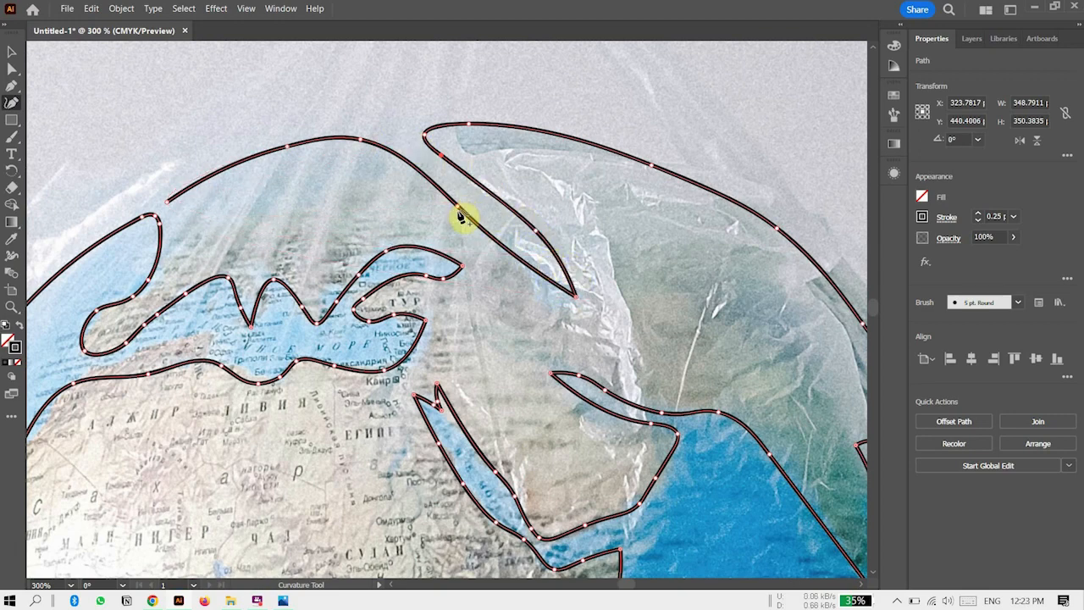
{"action": "left_click_drag", "start_coordinate": [457, 207], "coordinate": [473, 171]}
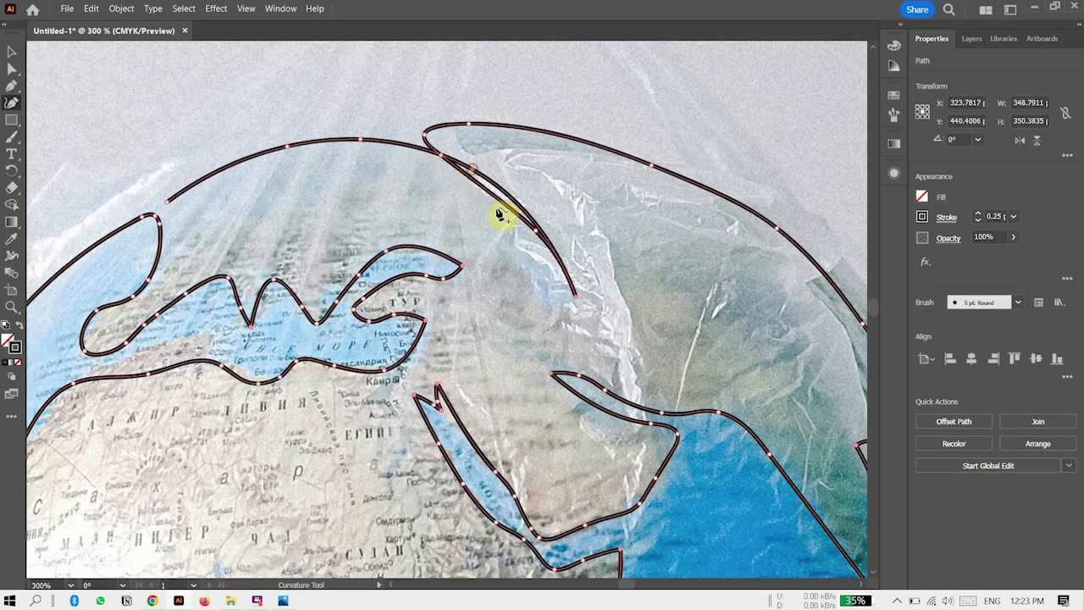
{"action": "left_click_drag", "start_coordinate": [536, 237], "coordinate": [496, 242]}
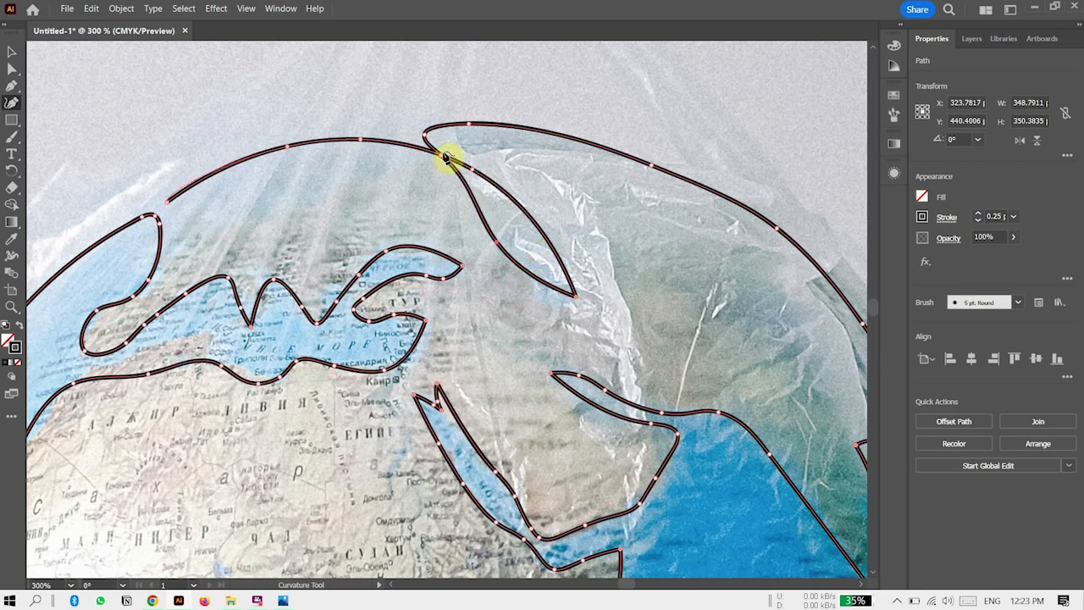
{"action": "left_click", "coordinate": [423, 137]}
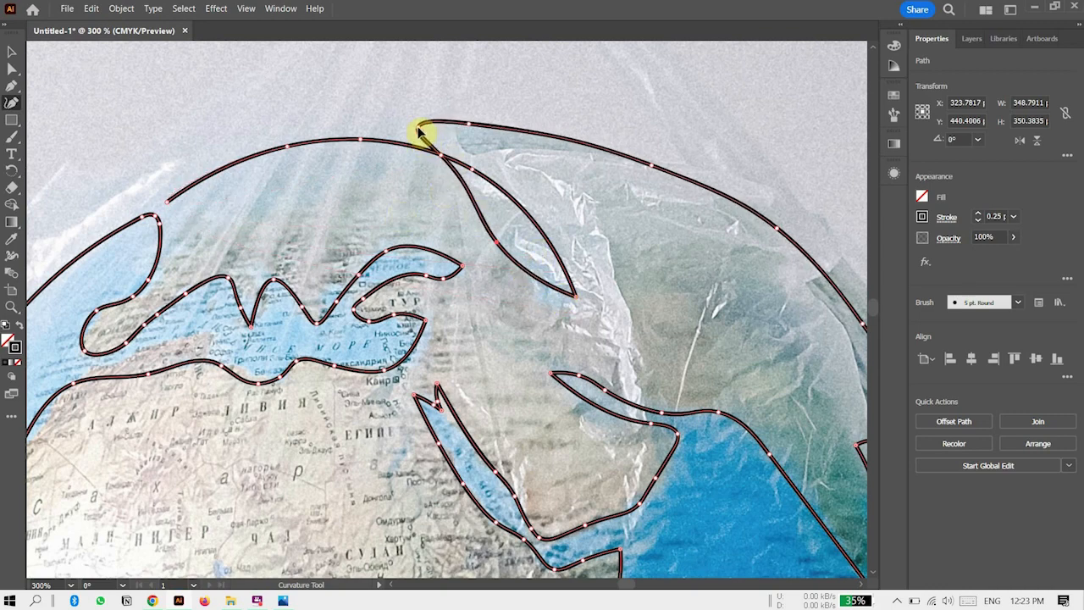
{"action": "left_click", "coordinate": [654, 165]}
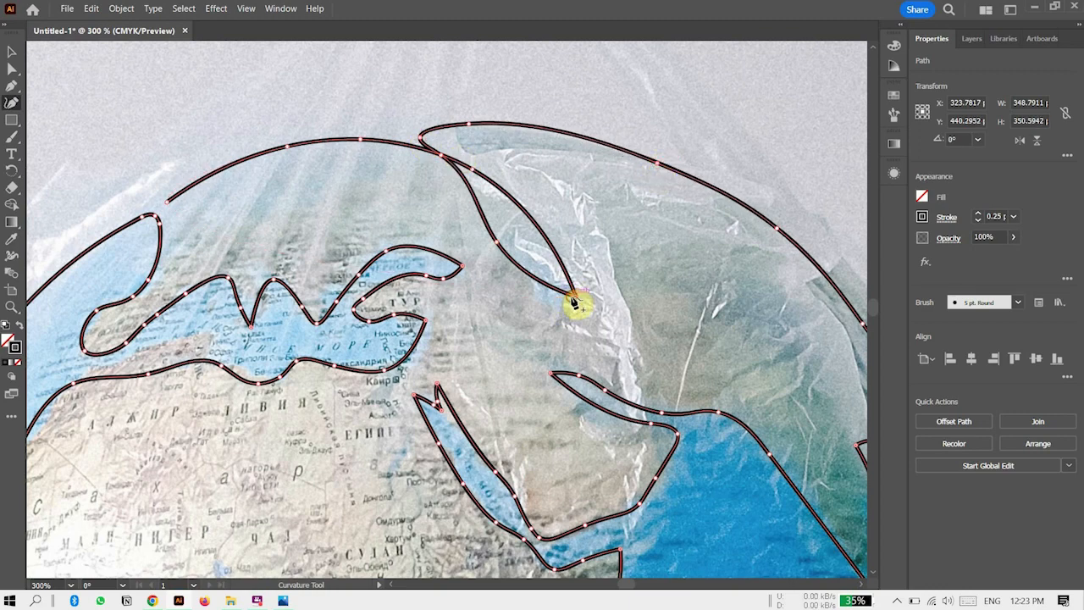
Round the lower tip of the narrow Arctic inlet, and pull its upper curve point towards the crossing at the rim.
{"action": "mouse_move", "coordinate": [574, 303]}
{"action": "left_mouse_down"}
{"action": "mouse_move", "coordinate": [565, 318]}
{"action": "mouse_move", "coordinate": [575, 306]}
{"action": "left_mouse_up"}
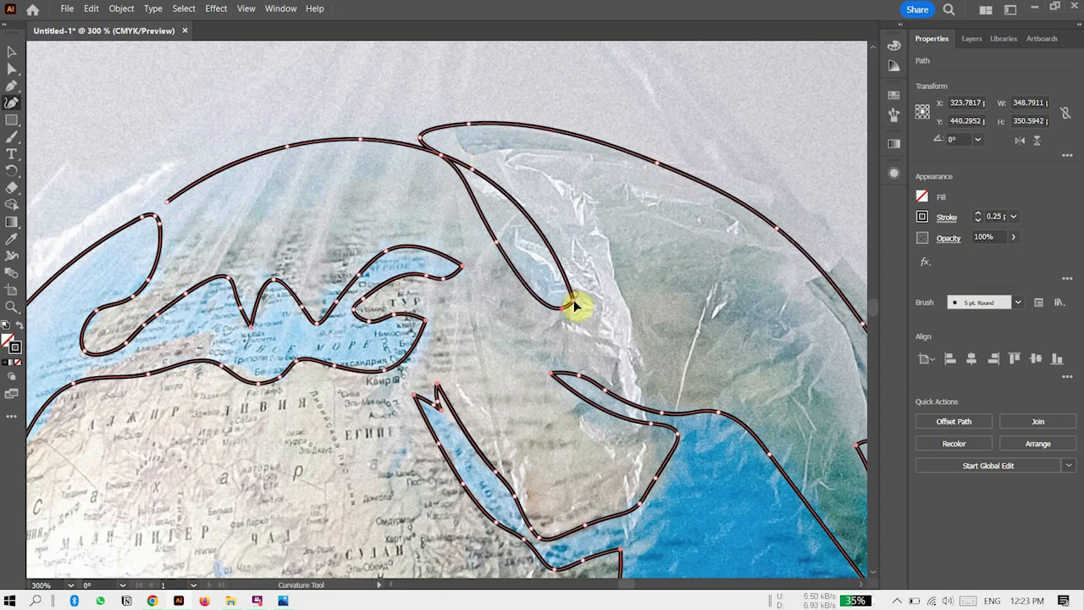
{"action": "double_click", "coordinate": [574, 303]}
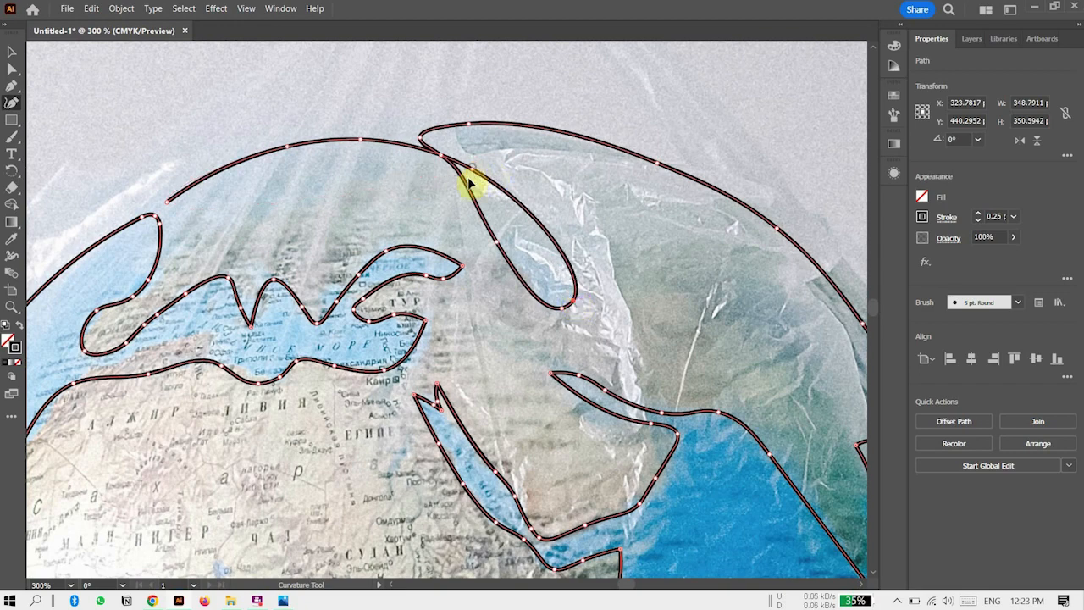
{"action": "left_click_drag", "start_coordinate": [470, 171], "coordinate": [443, 157]}
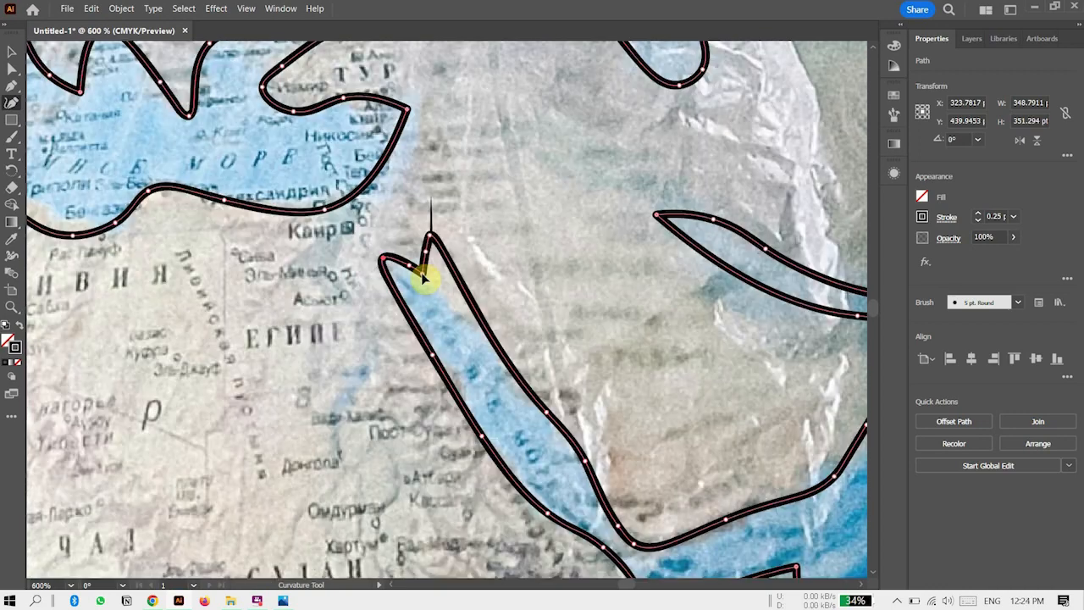
Sharpen the notch at the Red Sea's northern end and straighten its short segment.
{"action": "left_click_drag", "start_coordinate": [424, 270], "coordinate": [423, 278]}
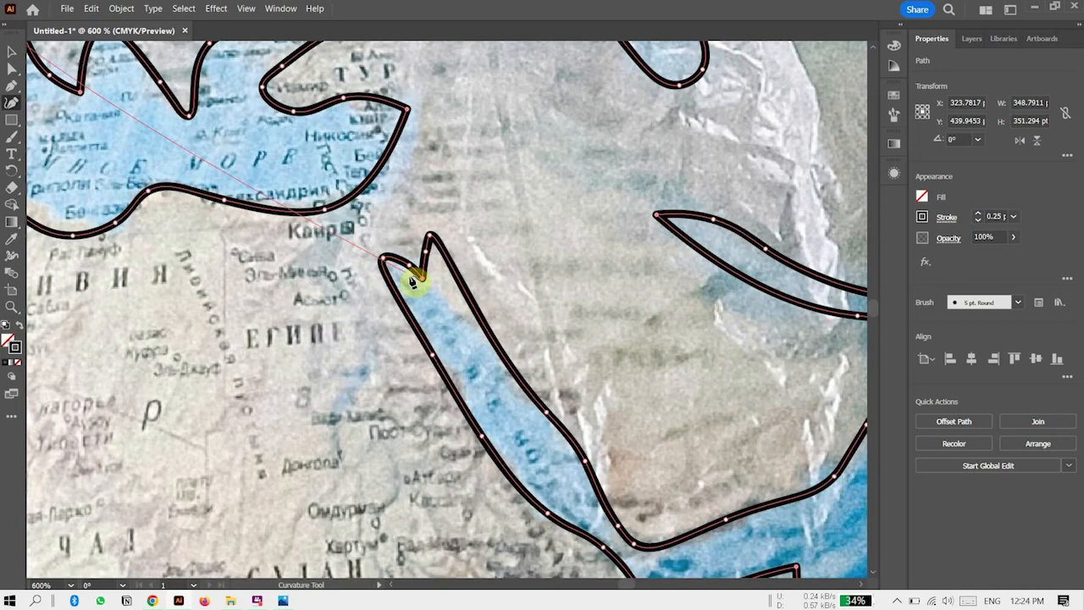
{"action": "double_click", "coordinate": [413, 273]}
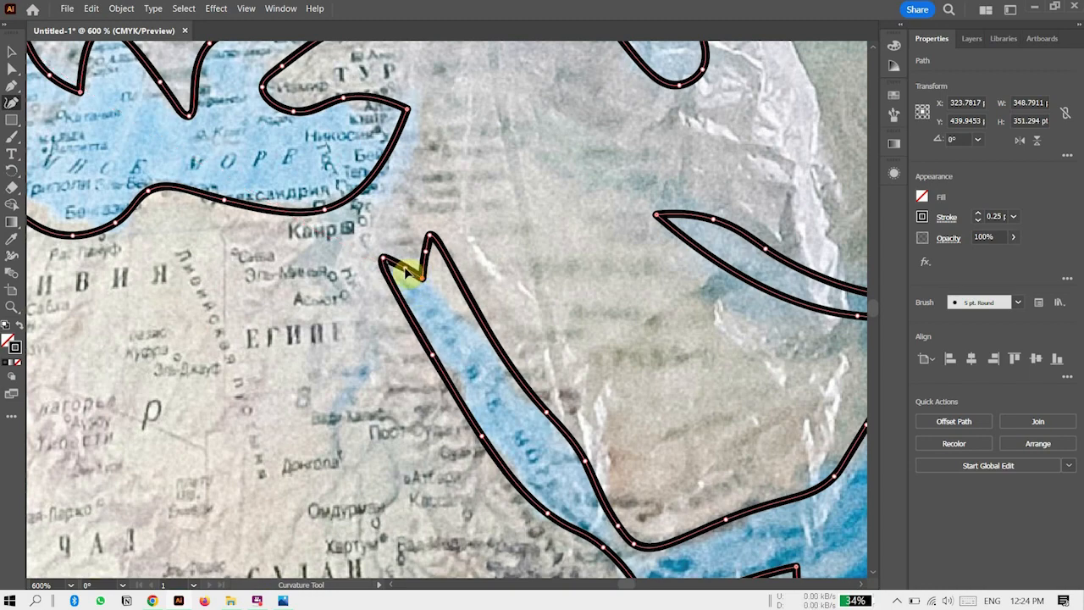
{"action": "left_click", "coordinate": [406, 268]}
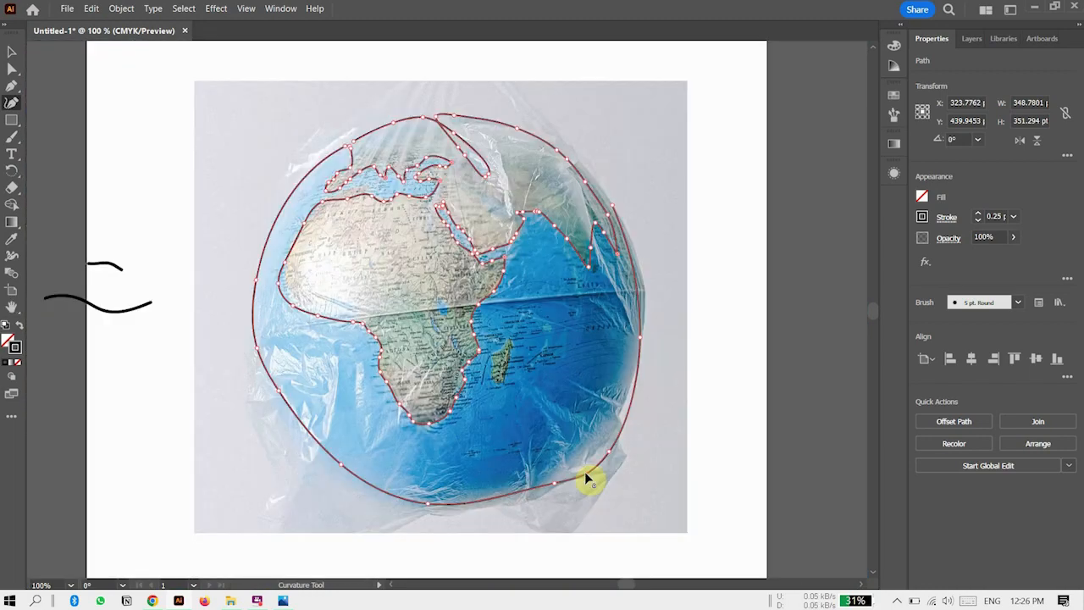
Even out the globe's outer rim into a smooth circle by moving or removing its uneven anchor points.
{"action": "left_click", "coordinate": [608, 457]}
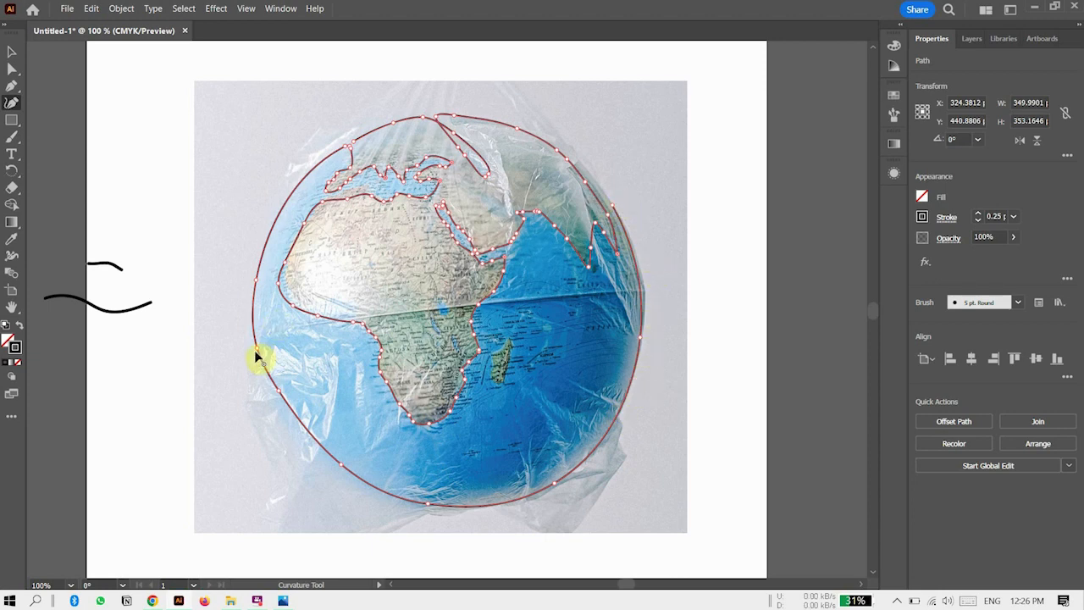
{"action": "left_click_drag", "start_coordinate": [259, 350], "coordinate": [266, 358]}
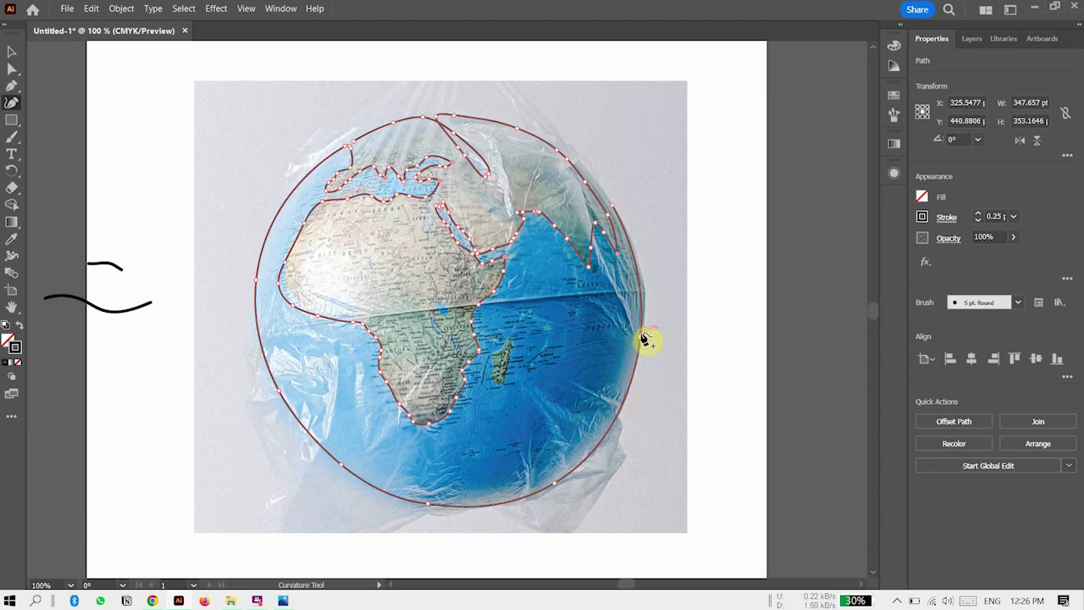
{"action": "left_click_drag", "start_coordinate": [643, 338], "coordinate": [646, 340]}
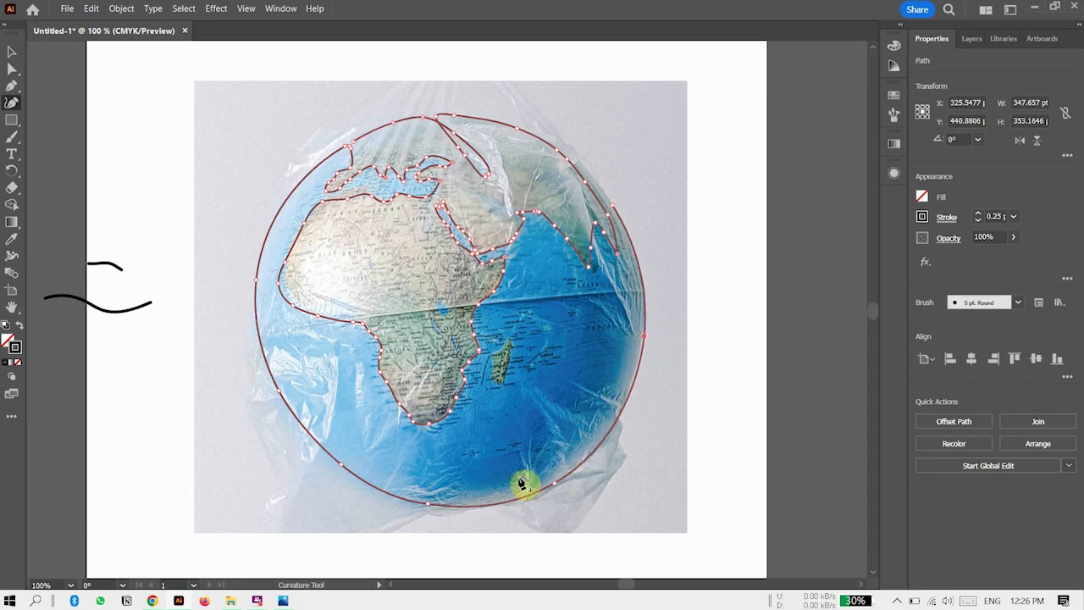
{"action": "left_click", "coordinate": [341, 465]}
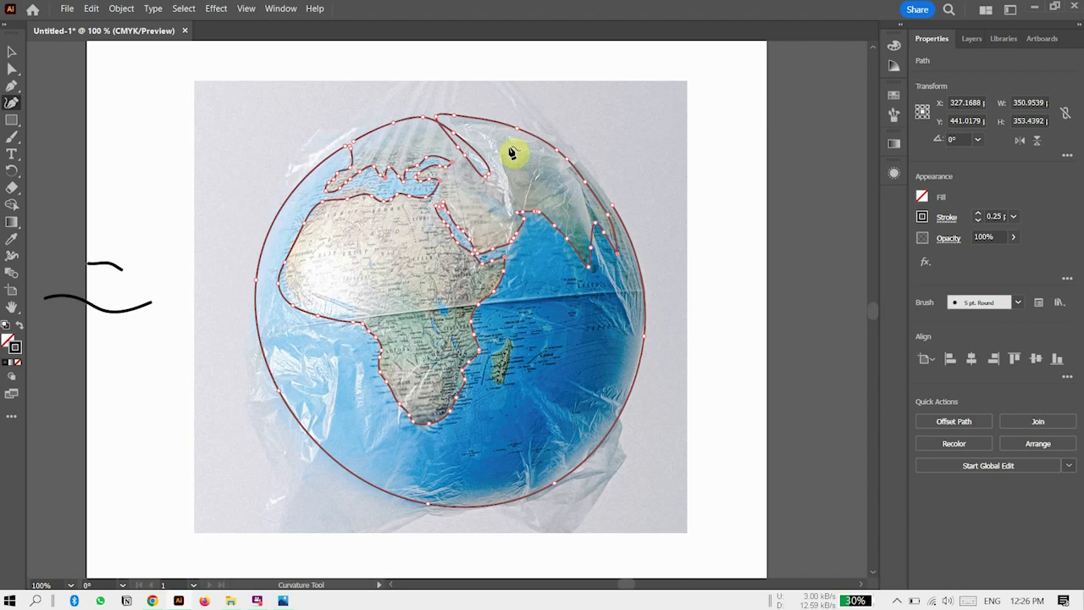
{"action": "left_click", "coordinate": [568, 157]}
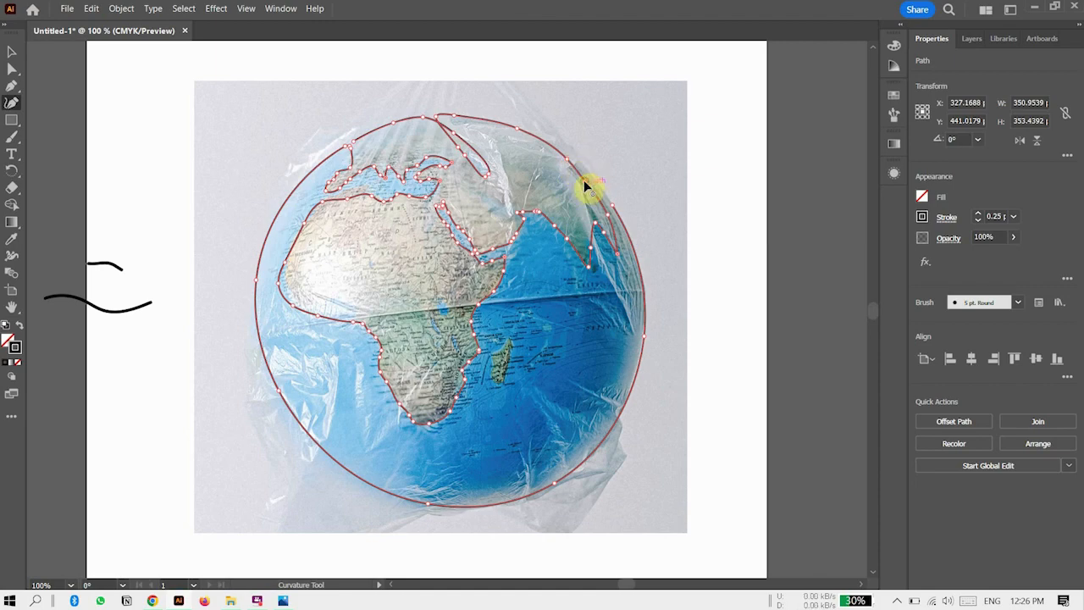
Examine the outline closely around the Red Sea, the Horn of Africa and the East African coast.
{"action": "key", "text": "ctrl+equal"}
{"action": "key", "text": "ctrl+equal"}
{"action": "key", "text": "ctrl+equal"}
{"action": "key", "text": "ctrl+equal"}
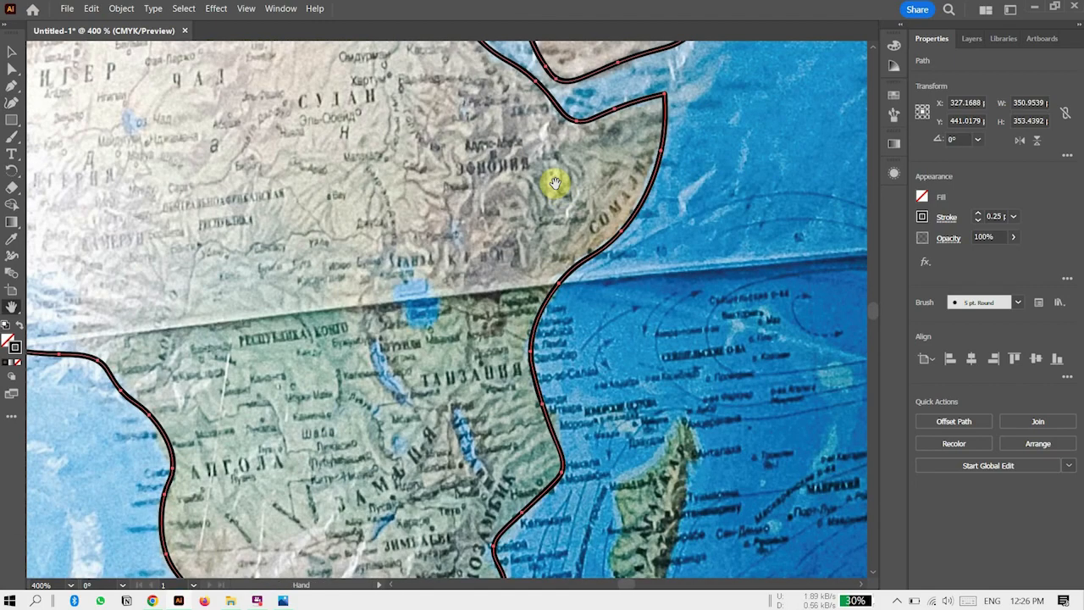
{"action": "left_click_drag", "start_coordinate": [649, 94], "coordinate": [457, 338]}
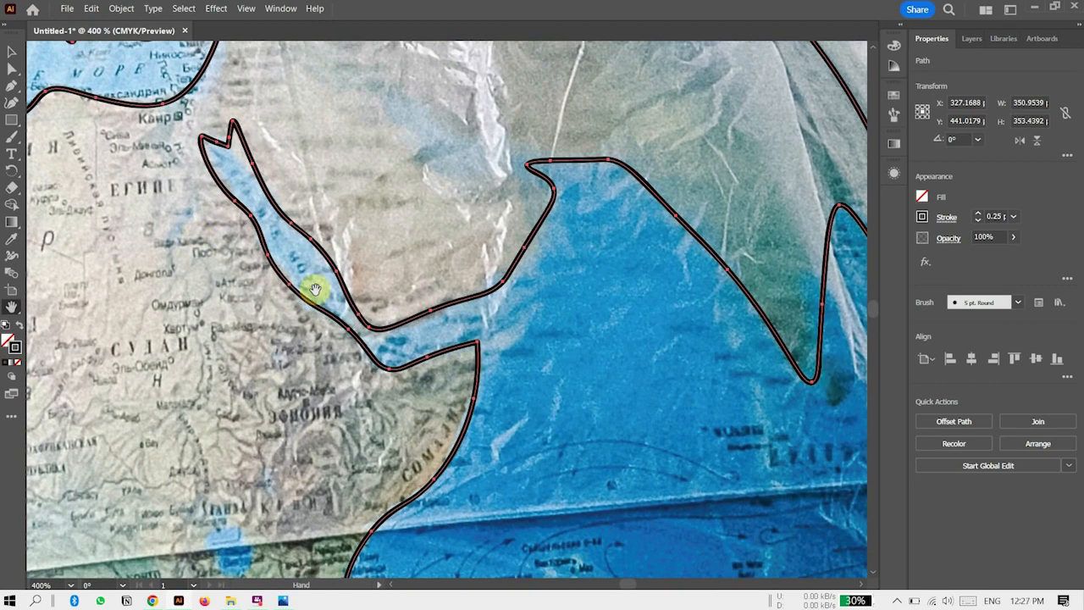
{"action": "left_click", "coordinate": [12, 102]}
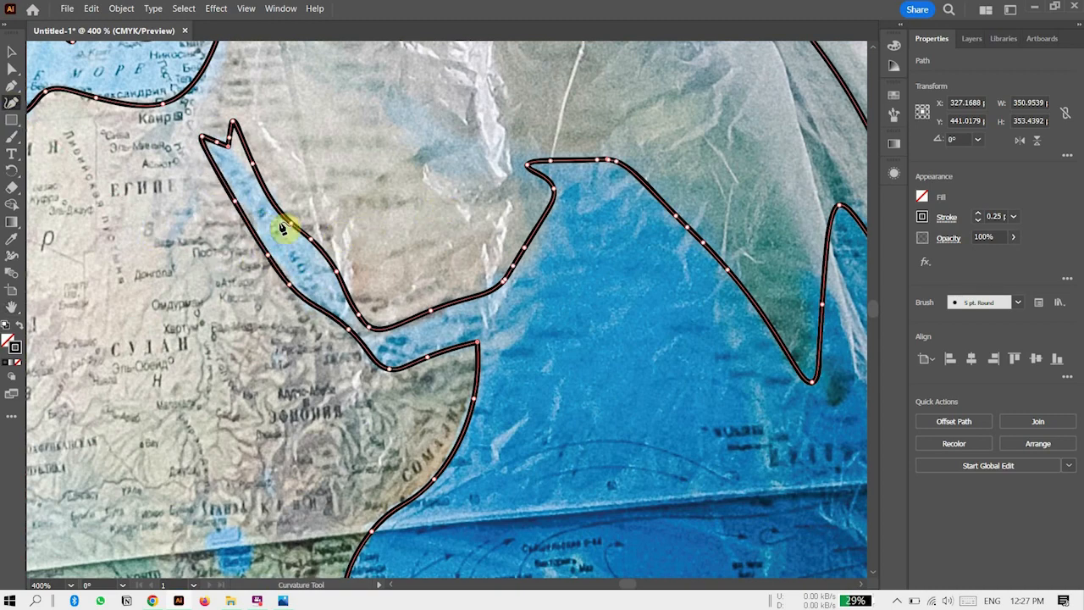
{"action": "key", "text": "ctrl+equal"}
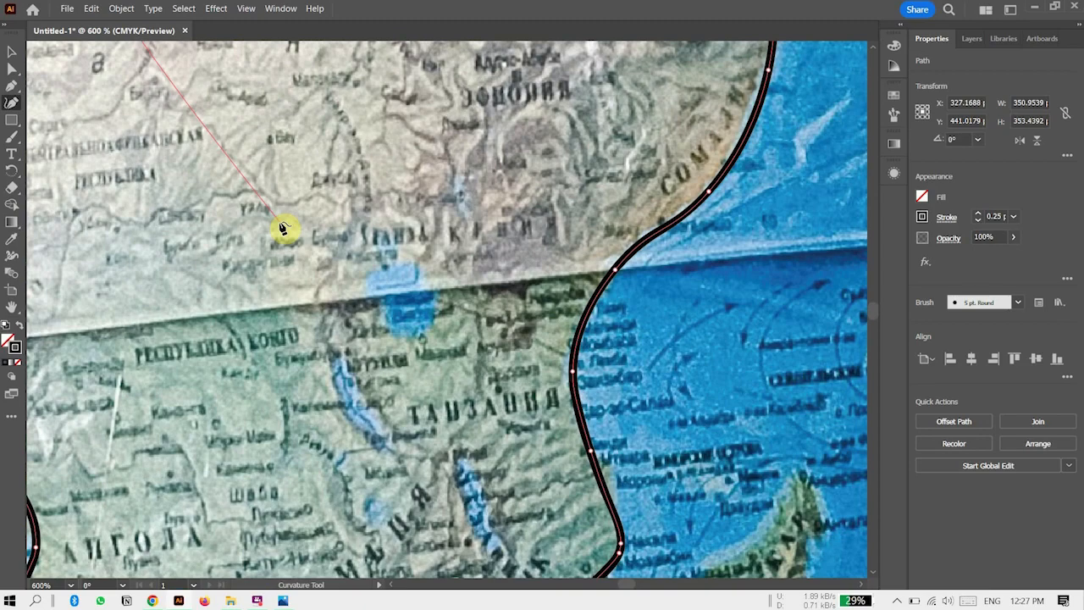
{"action": "key", "text": "ctrl+minus"}
{"action": "key", "text": "ctrl+minus"}
{"action": "key", "text": "ctrl+minus"}
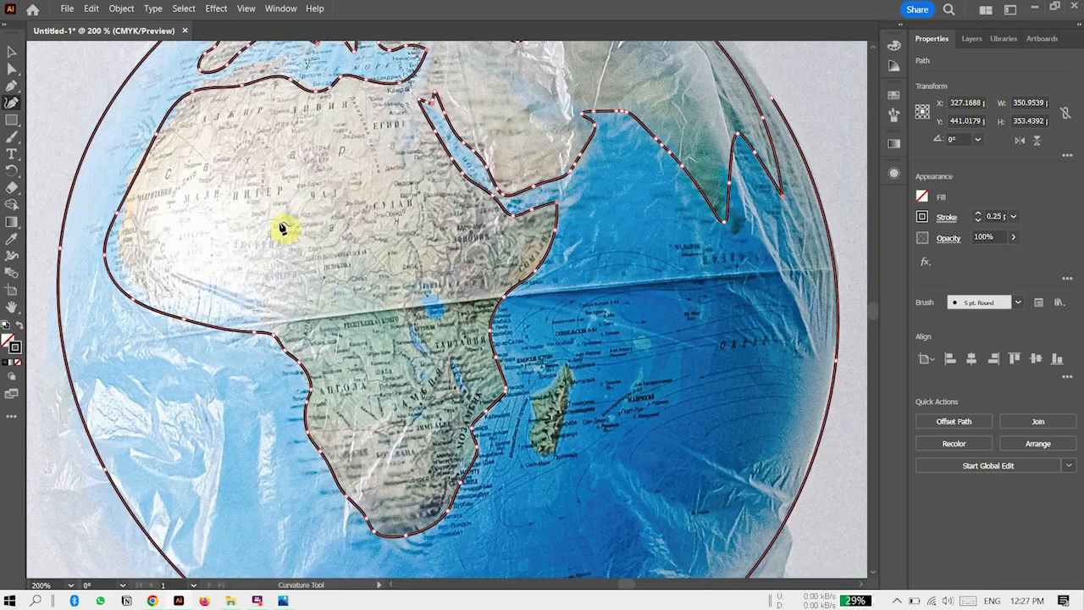
{"action": "key", "text": "ctrl+equal"}
{"action": "key", "text": "ctrl+equal"}
{"action": "scroll", "coordinate": [293, 218], "scroll_direction": "up", "scroll_amount": 5}
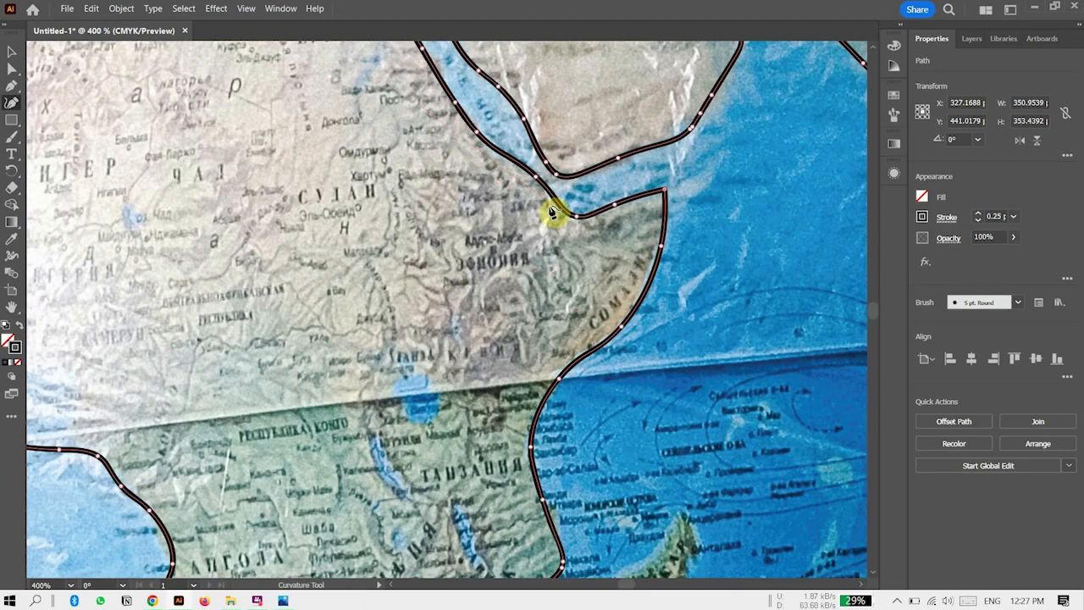
Extend the two prongs at the Red Sea's northern end to the north, curve the eastern prong, and narrow the sea along its western shore.
{"action": "scroll", "coordinate": [339, 224], "scroll_direction": "up", "scroll_amount": 2}
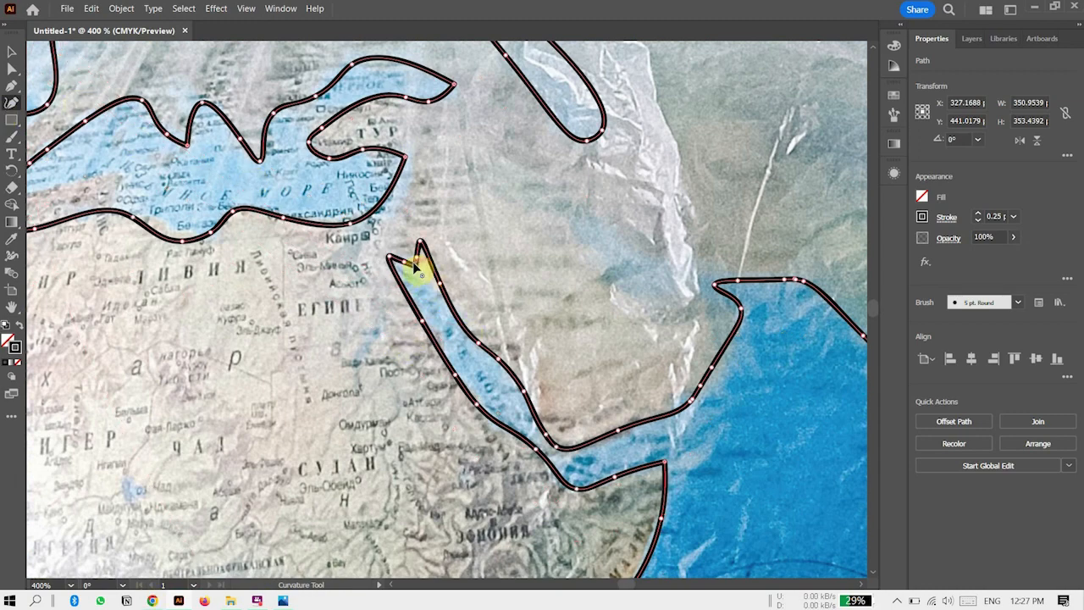
{"action": "left_click_drag", "start_coordinate": [392, 258], "coordinate": [377, 245]}
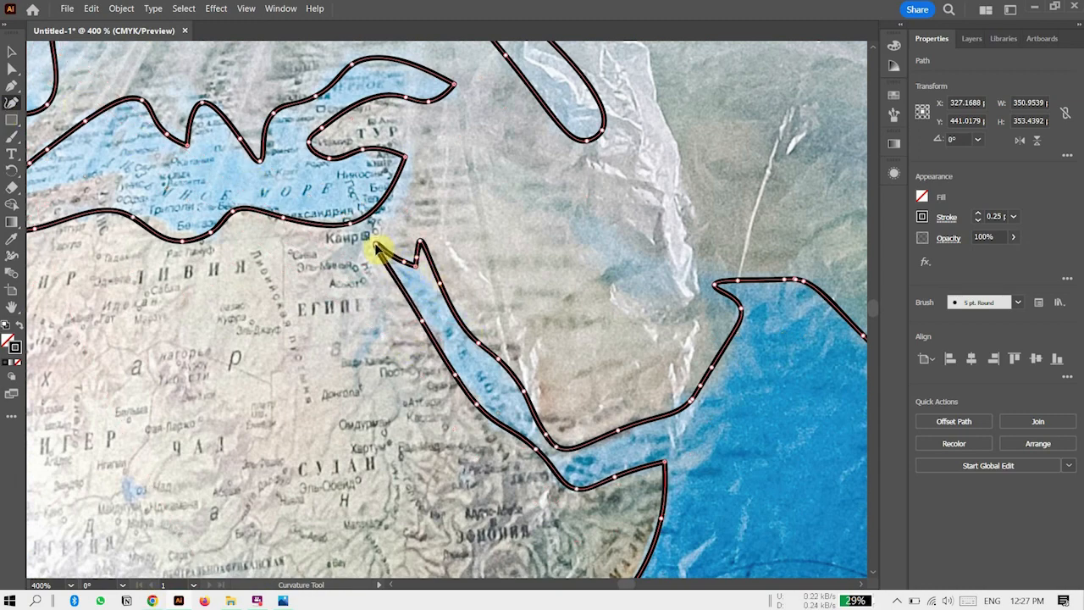
{"action": "left_click", "coordinate": [419, 247]}
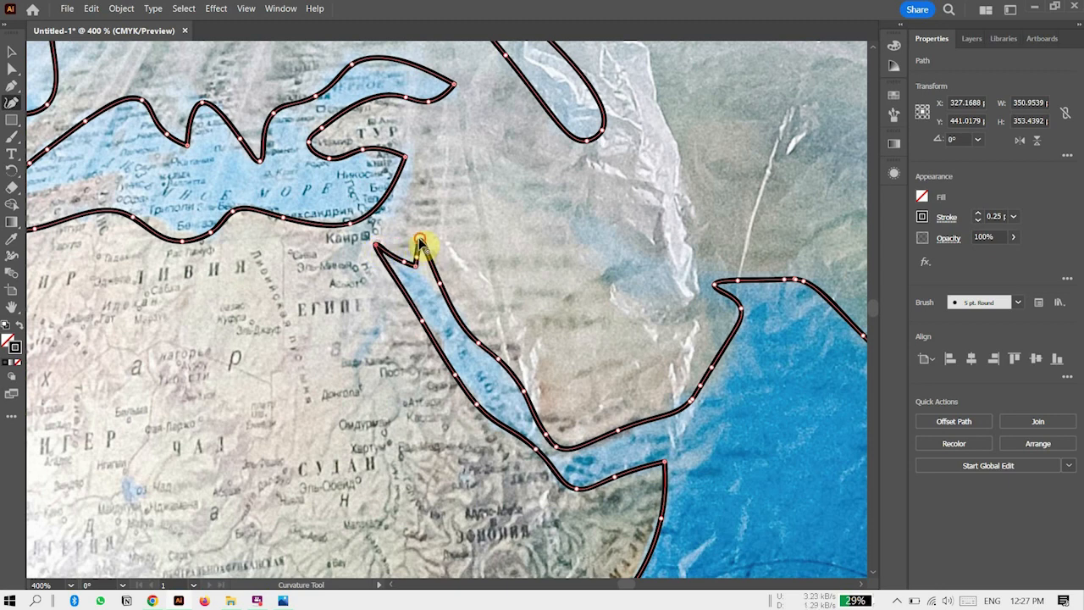
{"action": "left_click_drag", "start_coordinate": [419, 245], "coordinate": [413, 218]}
{"action": "left_click", "coordinate": [373, 249]}
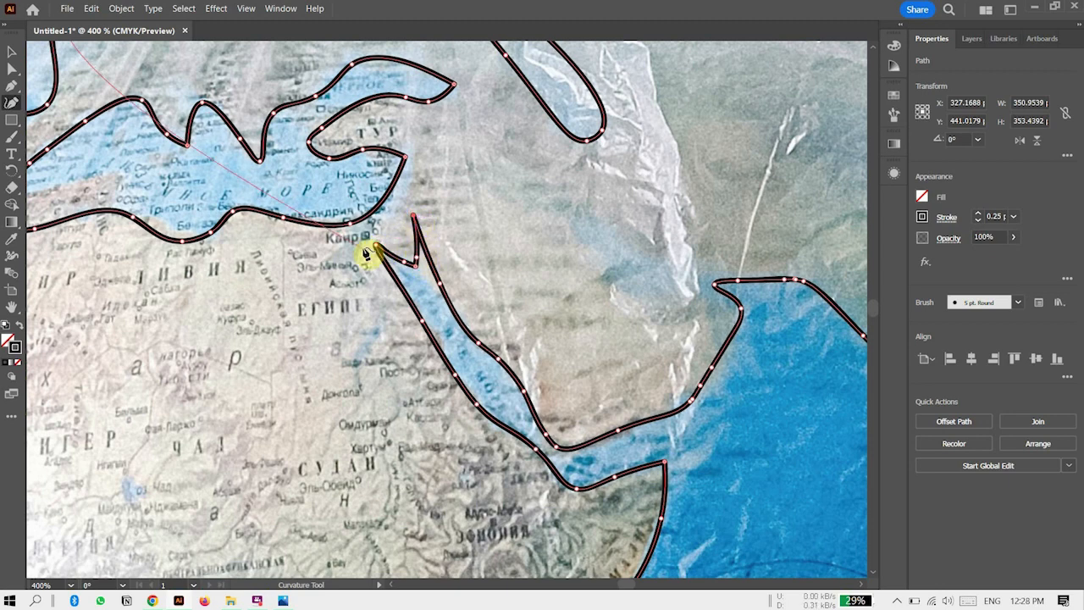
{"action": "left_click", "coordinate": [410, 246]}
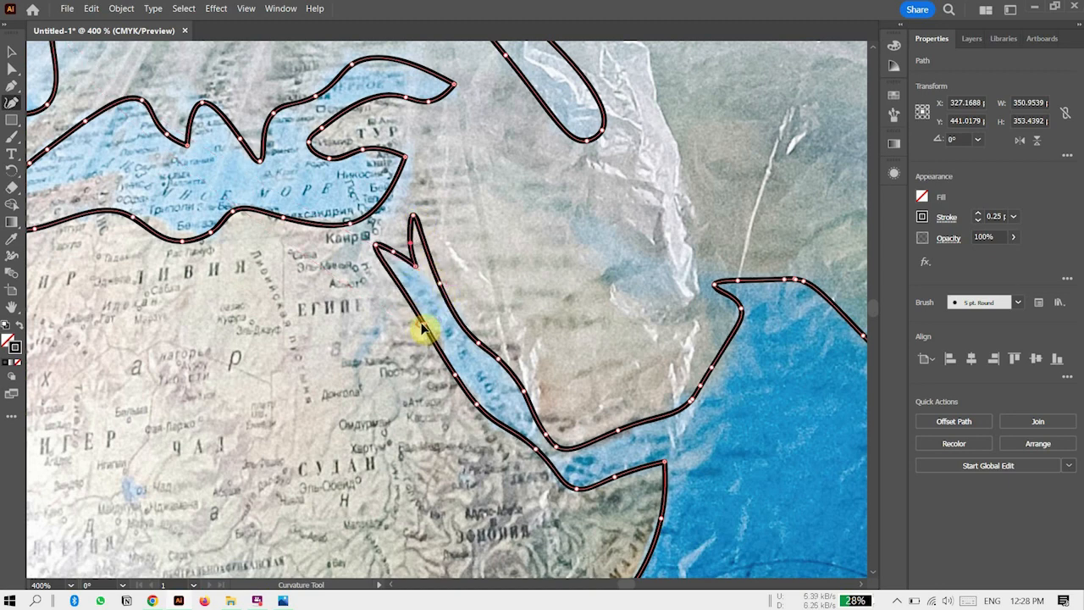
{"action": "left_click_drag", "start_coordinate": [422, 324], "coordinate": [426, 320]}
{"action": "left_click_drag", "start_coordinate": [477, 404], "coordinate": [487, 404]}
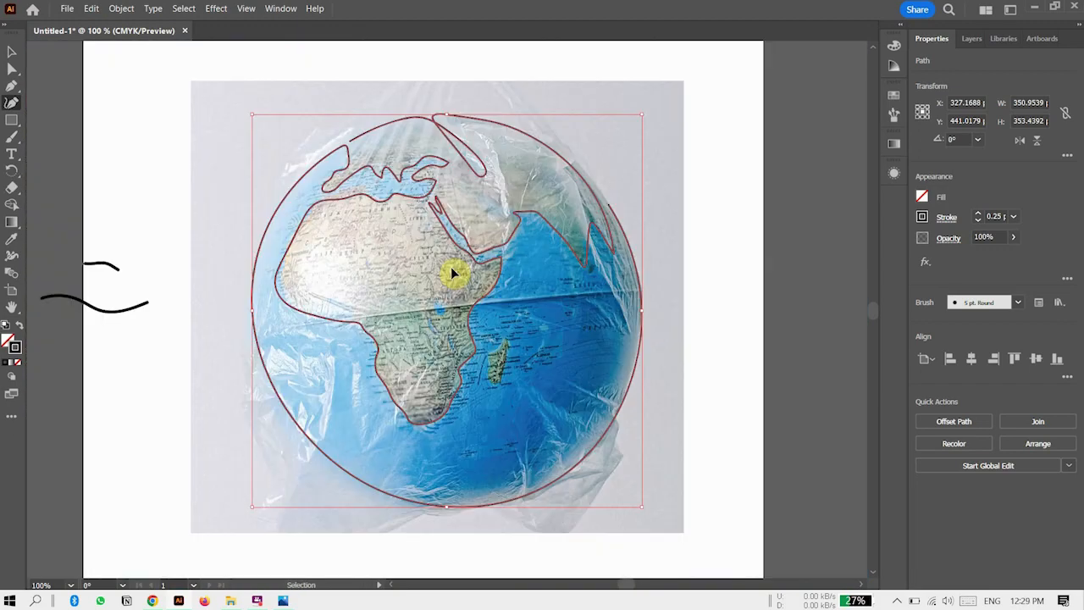
Refit the Indian coastline to the photo by moving the Bay of Bengal's upper peak and adjusting the points along India's coasts.
{"action": "key", "text": "ctrl+plus"}
{"action": "key", "text": "ctrl+plus"}
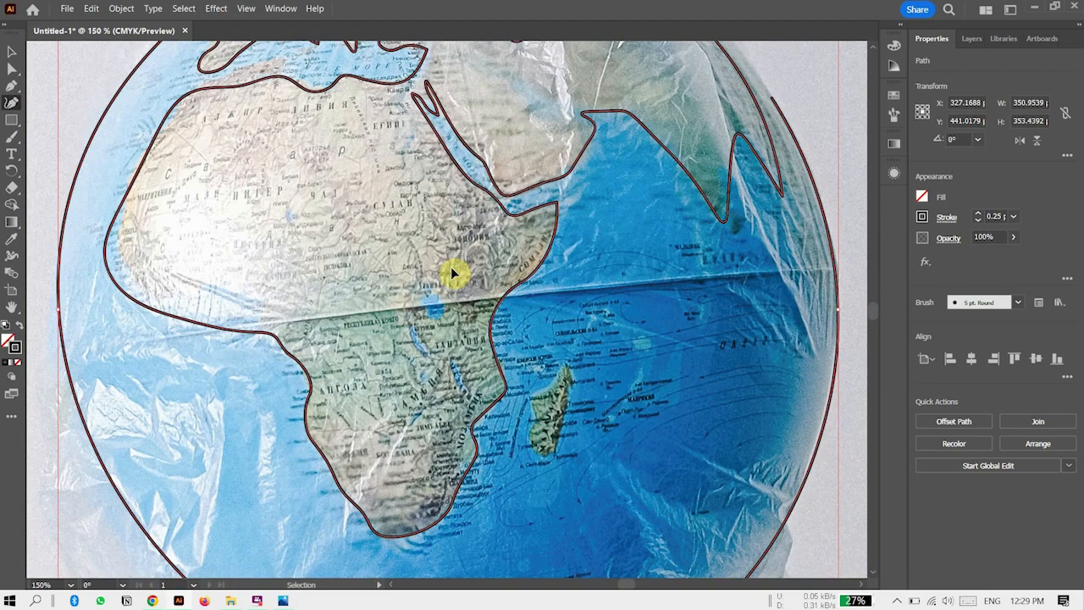
{"action": "scroll", "coordinate": [453, 273], "scroll_direction": "up", "scroll_amount": 1}
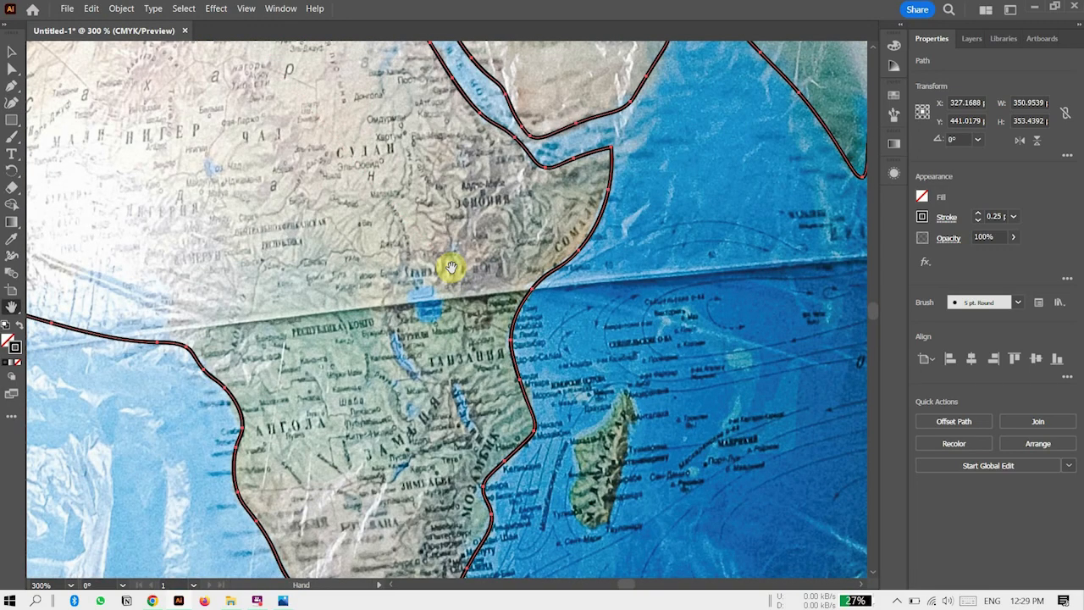
{"action": "left_click_drag", "start_coordinate": [814, 206], "coordinate": [370, 282]}
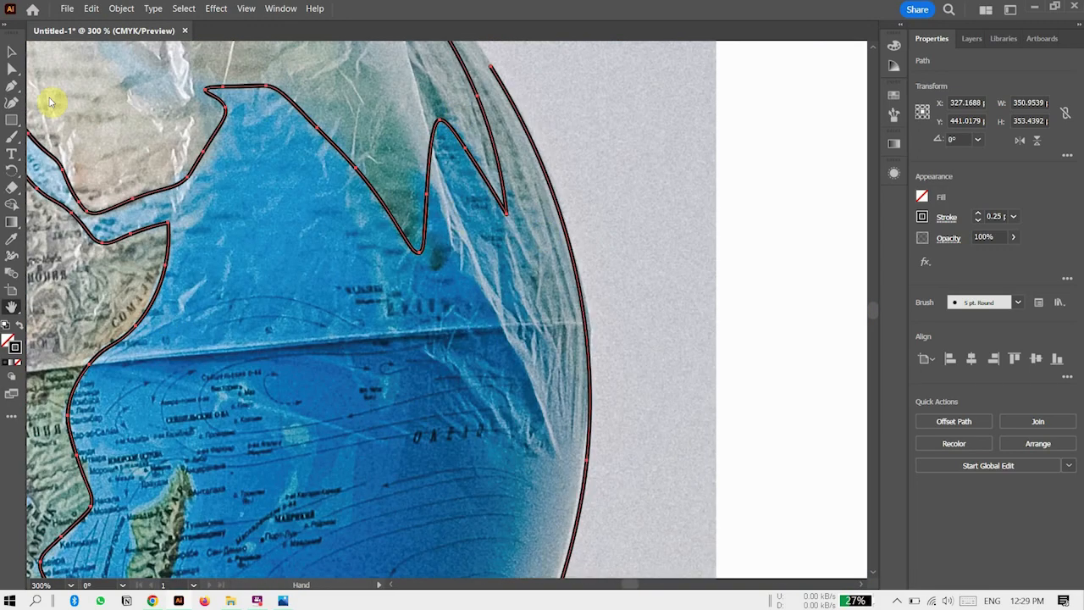
{"action": "left_click", "coordinate": [12, 103]}
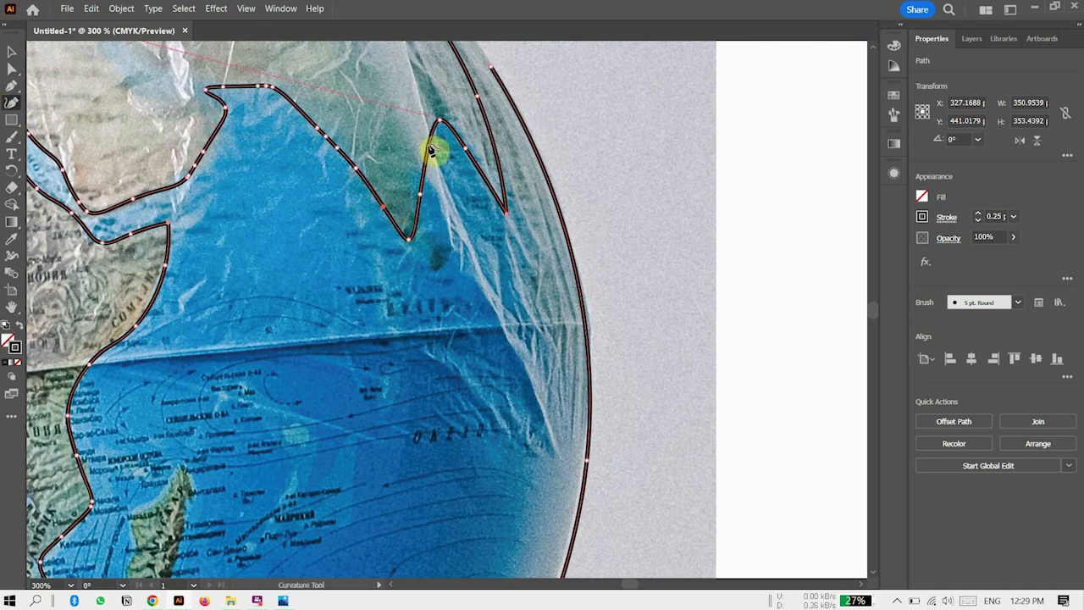
{"action": "left_click_drag", "start_coordinate": [436, 120], "coordinate": [430, 111]}
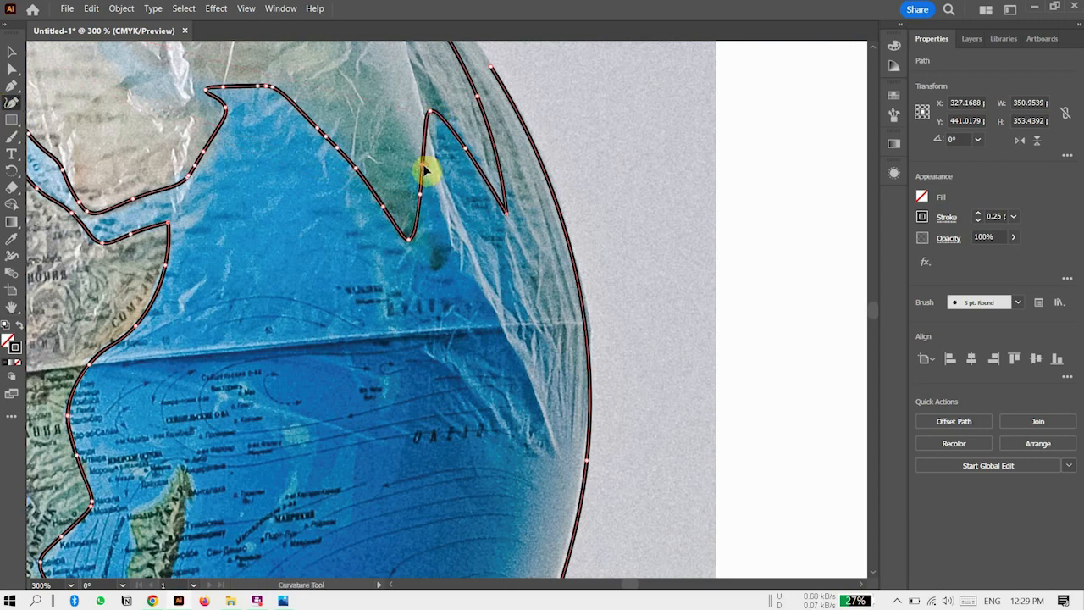
{"action": "left_click_drag", "start_coordinate": [425, 167], "coordinate": [428, 167]}
{"action": "left_click_drag", "start_coordinate": [318, 128], "coordinate": [302, 121]}
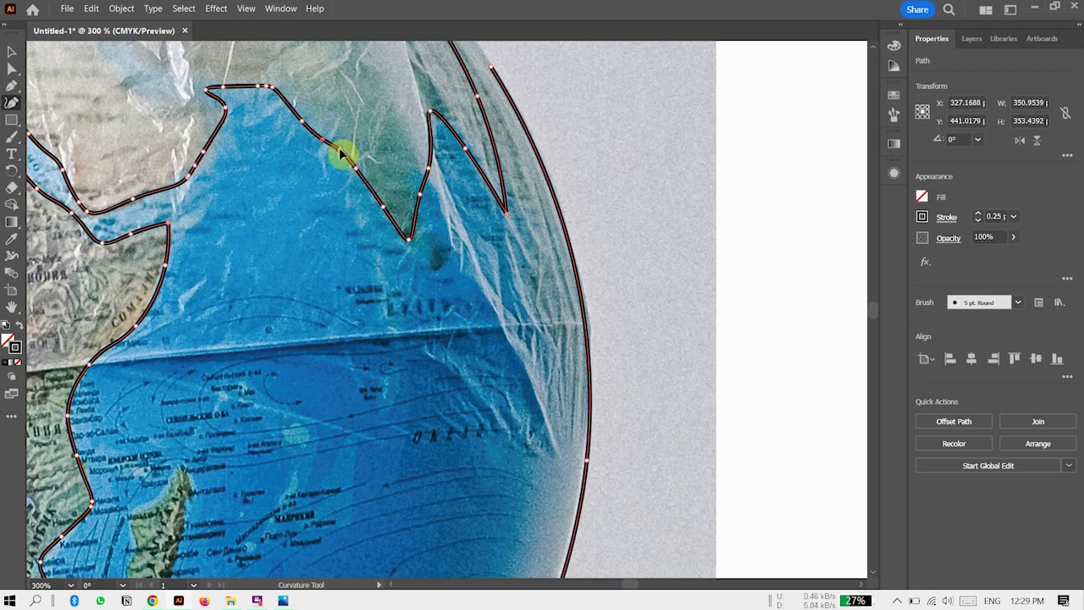
{"action": "left_click_drag", "start_coordinate": [355, 168], "coordinate": [354, 173]}
Add curve points on the Bay of Bengal's eastern shore and nudge the lower point of India's east coast inland.
{"action": "left_click", "coordinate": [446, 129]}
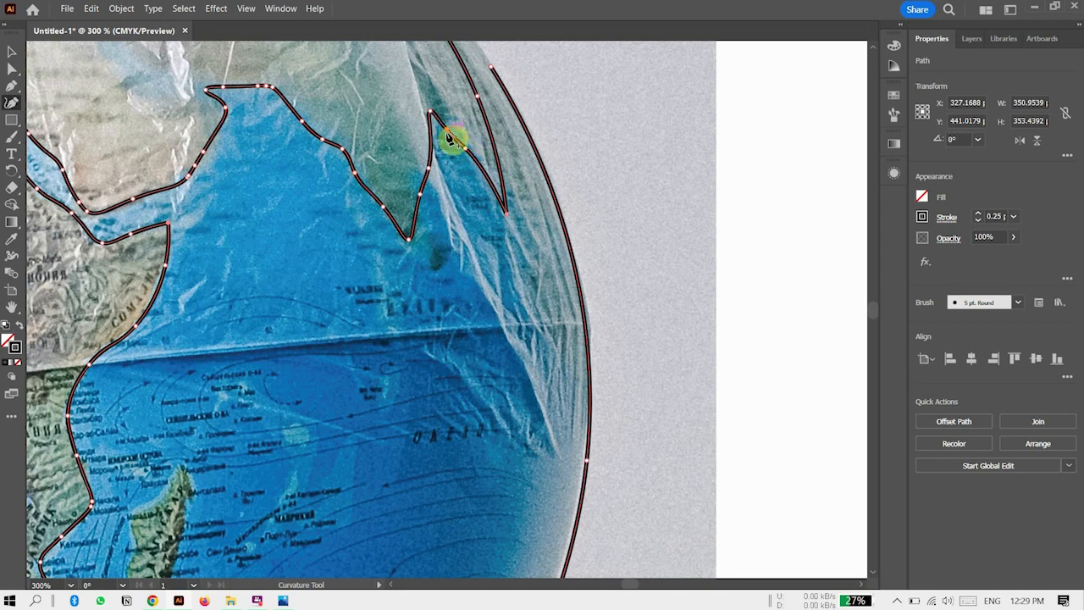
{"action": "left_click", "coordinate": [477, 167]}
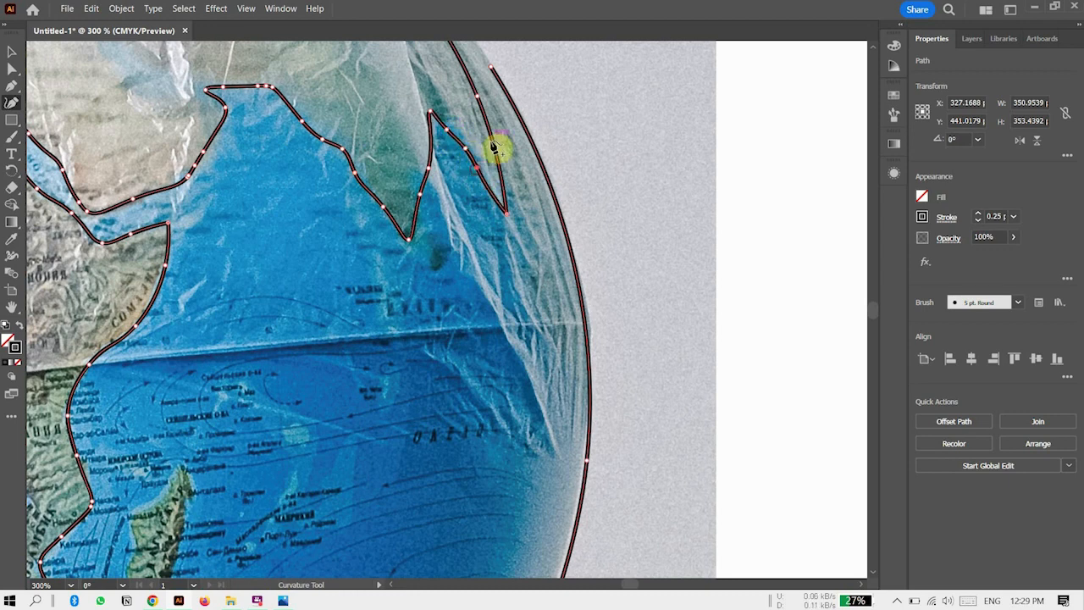
{"action": "left_click", "coordinate": [420, 195]}
{"action": "left_click_drag", "start_coordinate": [419, 200], "coordinate": [412, 203]}
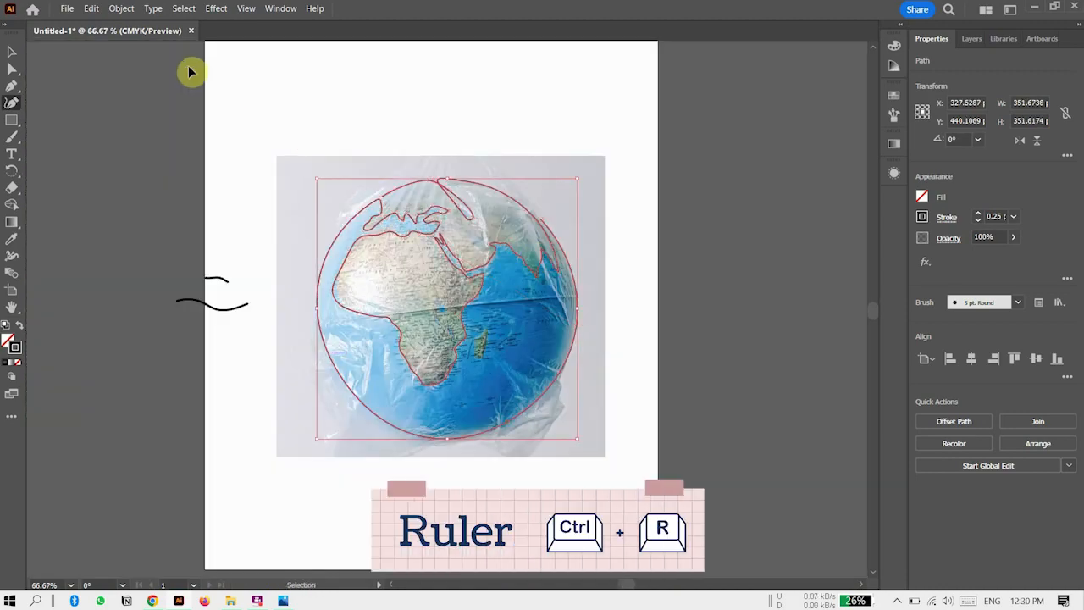
Show the rulers, place a horizontal guide at about 513 pt across the lower globe, and adjust the rim's eastern side at the guide.
{"action": "key", "text": "ctrl+r"}
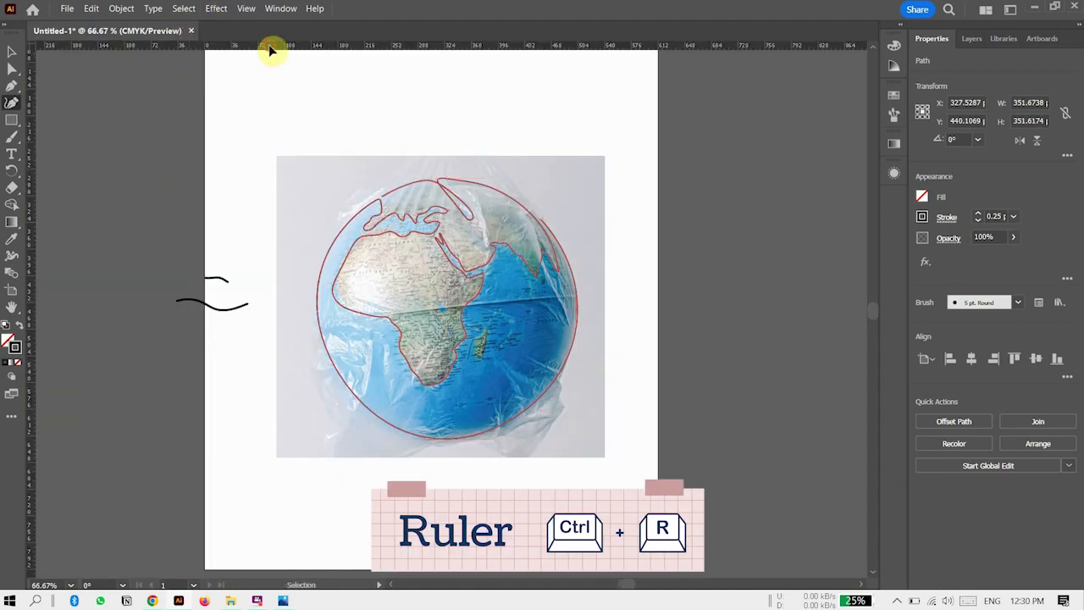
{"action": "left_click_drag", "start_coordinate": [273, 48], "coordinate": [313, 362]}
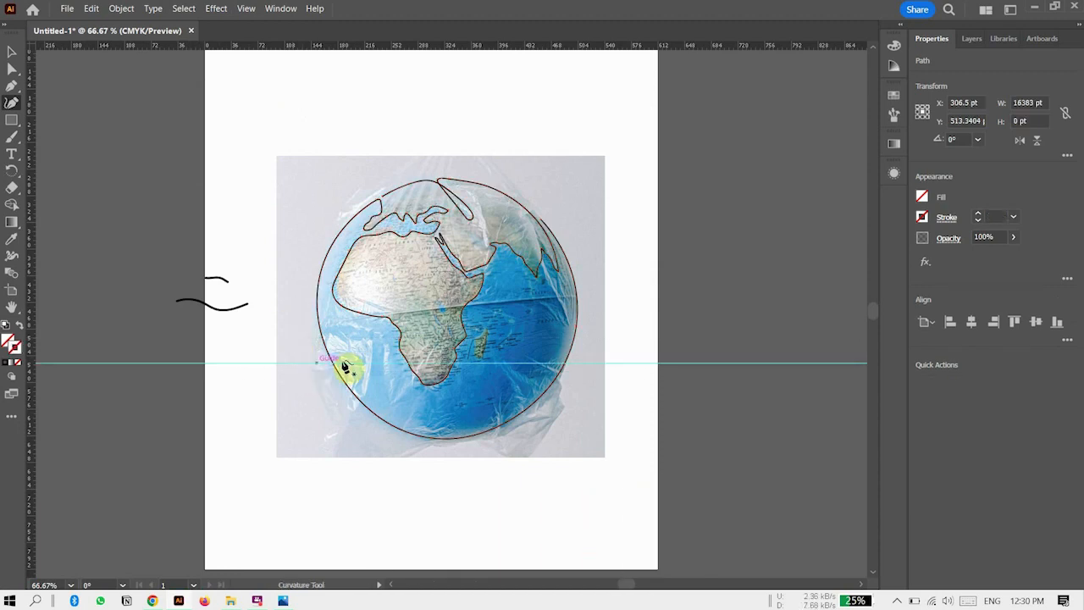
{"action": "left_click", "coordinate": [551, 382]}
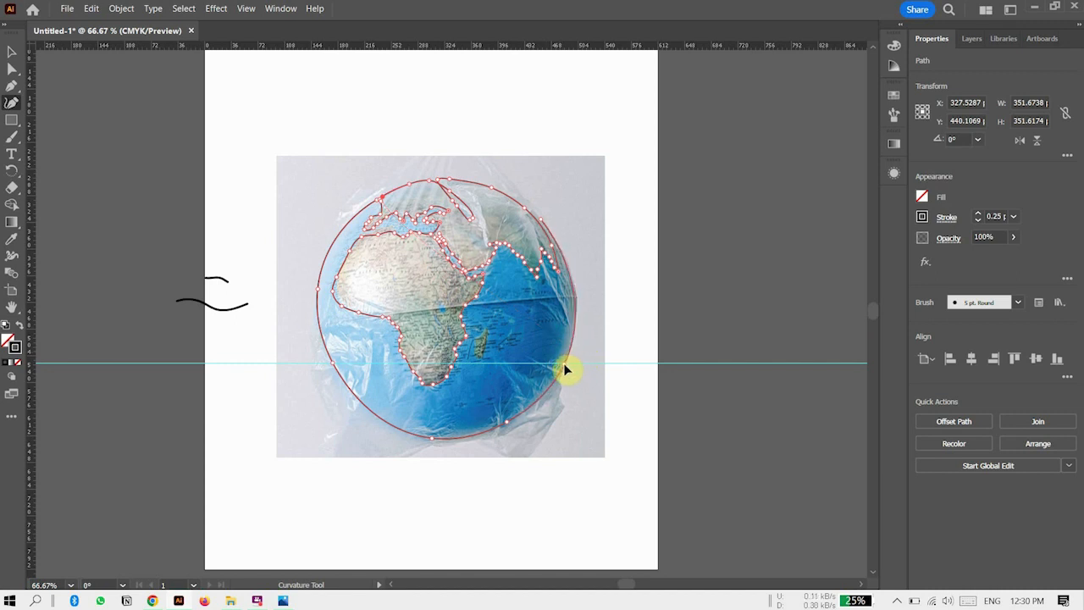
{"action": "left_click", "coordinate": [564, 364]}
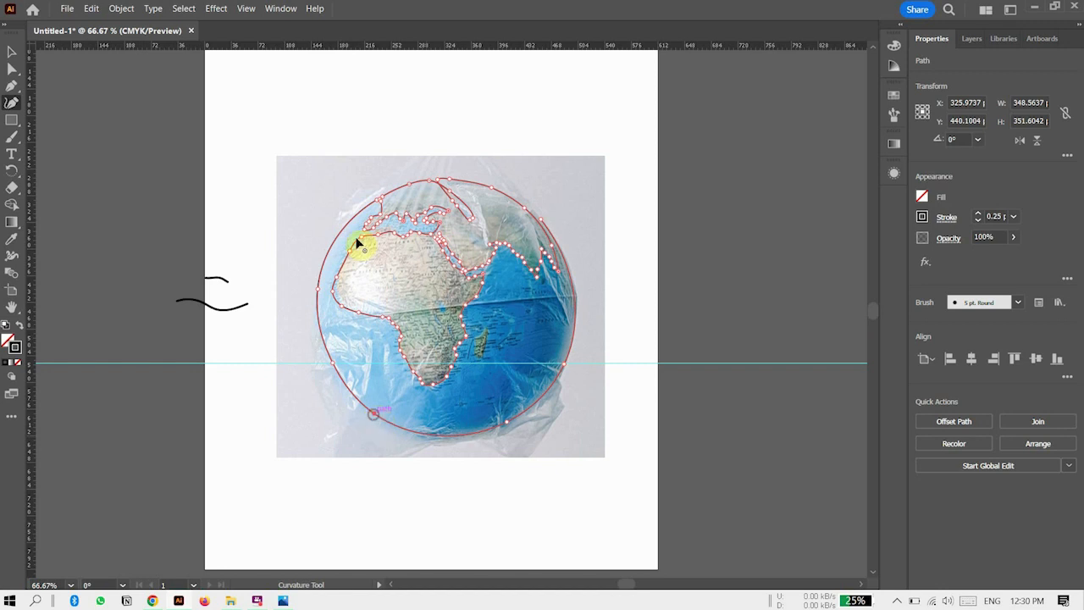
Place a second horizontal guide at about 590 pt and align the rim's lower anchor points on both sides to it.
{"action": "left_click_drag", "start_coordinate": [311, 45], "coordinate": [378, 420]}
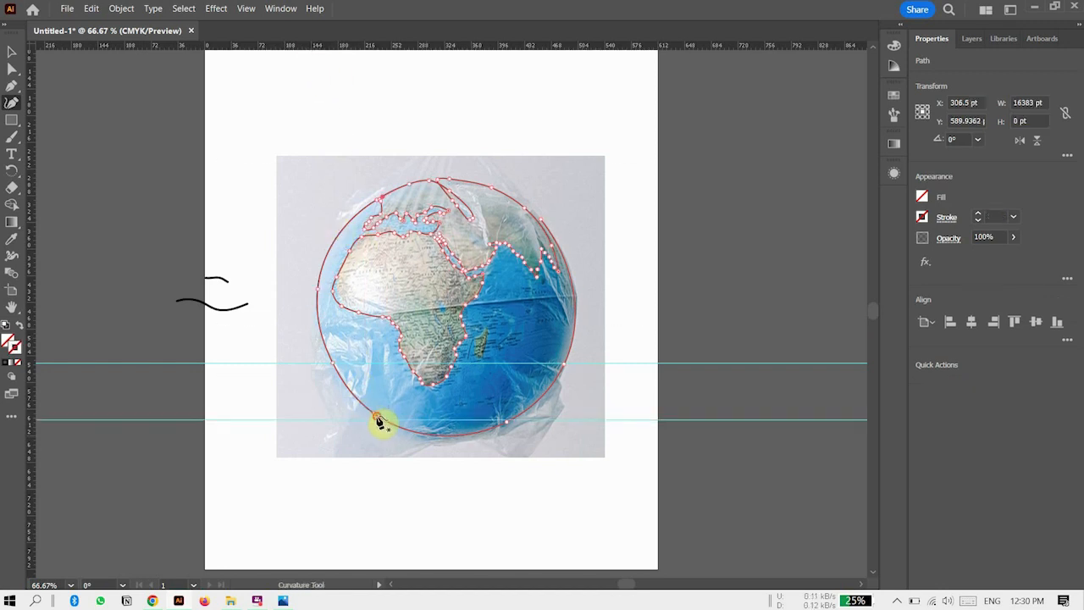
{"action": "left_click", "coordinate": [377, 419]}
{"action": "left_click", "coordinate": [374, 415]}
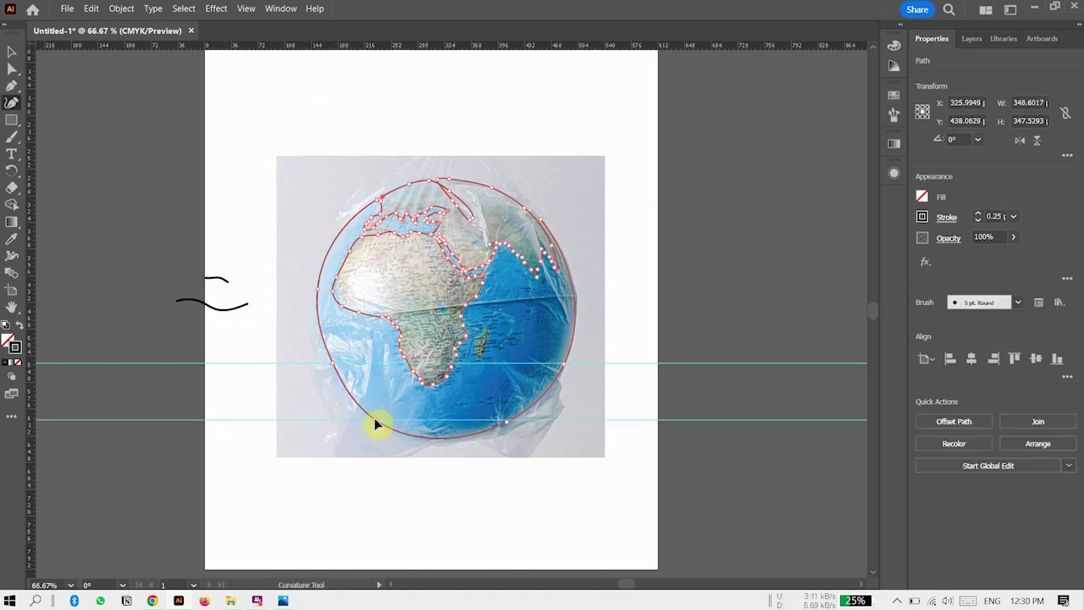
{"action": "left_click", "coordinate": [507, 418]}
Hide the BG layer to check the deselected outline on its own, and show the layer again.
{"action": "left_click", "coordinate": [968, 38]}
{"action": "left_click", "coordinate": [919, 76]}
{"action": "left_click", "coordinate": [11, 52]}
{"action": "left_click", "coordinate": [236, 115]}
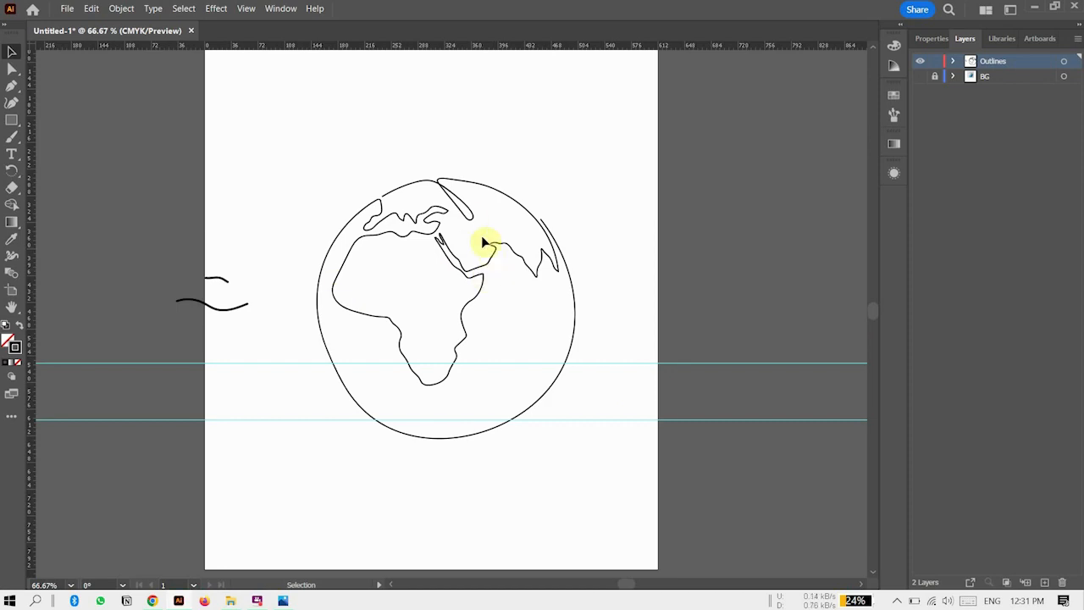
{"action": "left_click", "coordinate": [919, 76]}
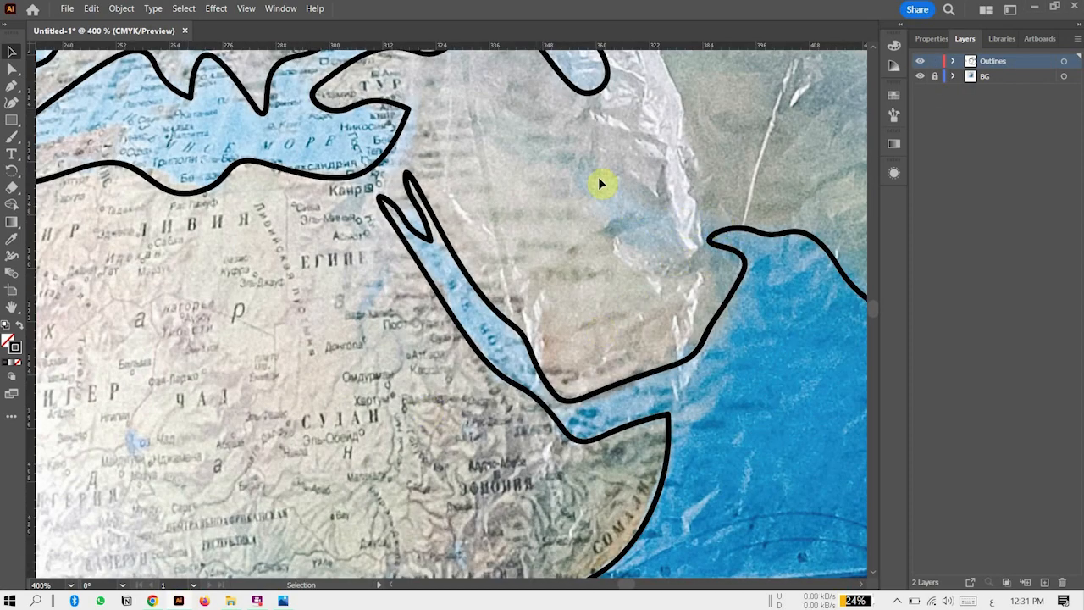
Pull the outline's corner point at the Persian Gulf far to the north-west, to the head of the gulf, using the Curvature tool.
{"action": "left_click", "coordinate": [774, 241]}
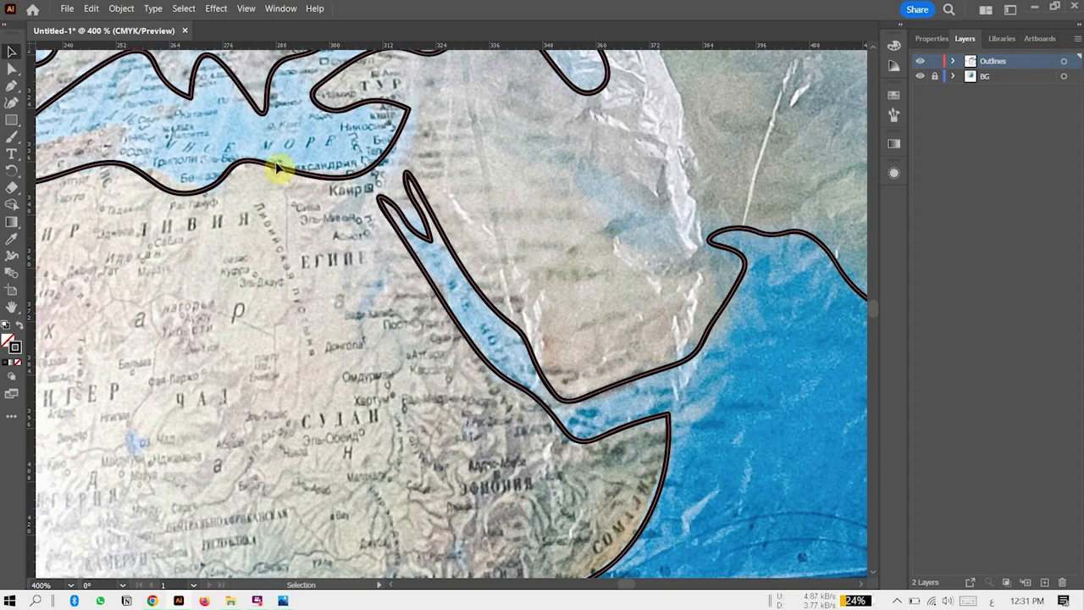
{"action": "left_click", "coordinate": [12, 101]}
{"action": "key", "text": "ctrl+shift+a"}
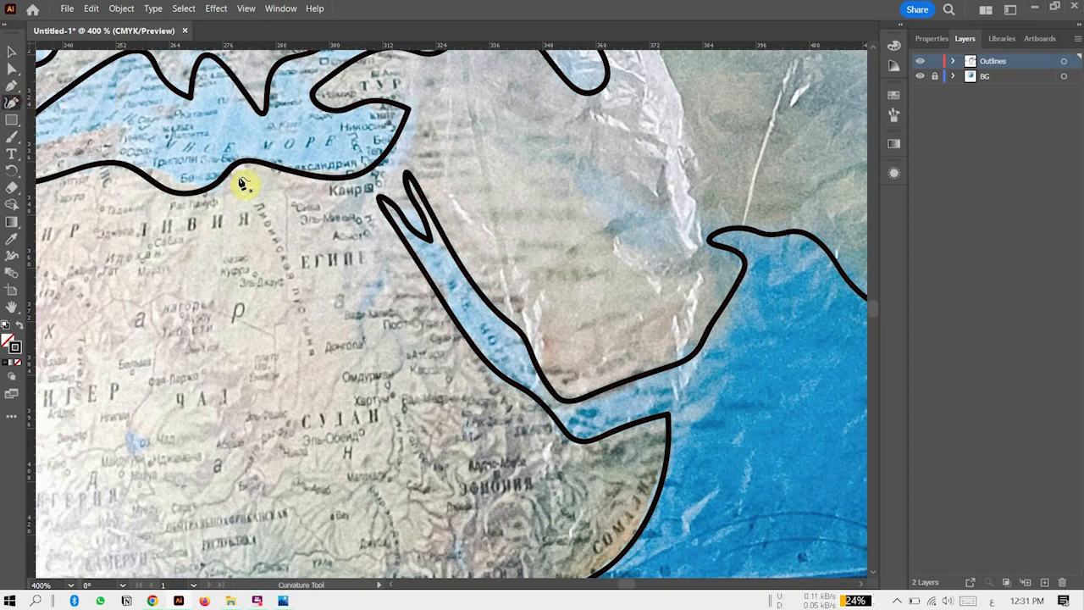
{"action": "left_click", "coordinate": [719, 243]}
{"action": "left_click_drag", "start_coordinate": [721, 240], "coordinate": [575, 175]}
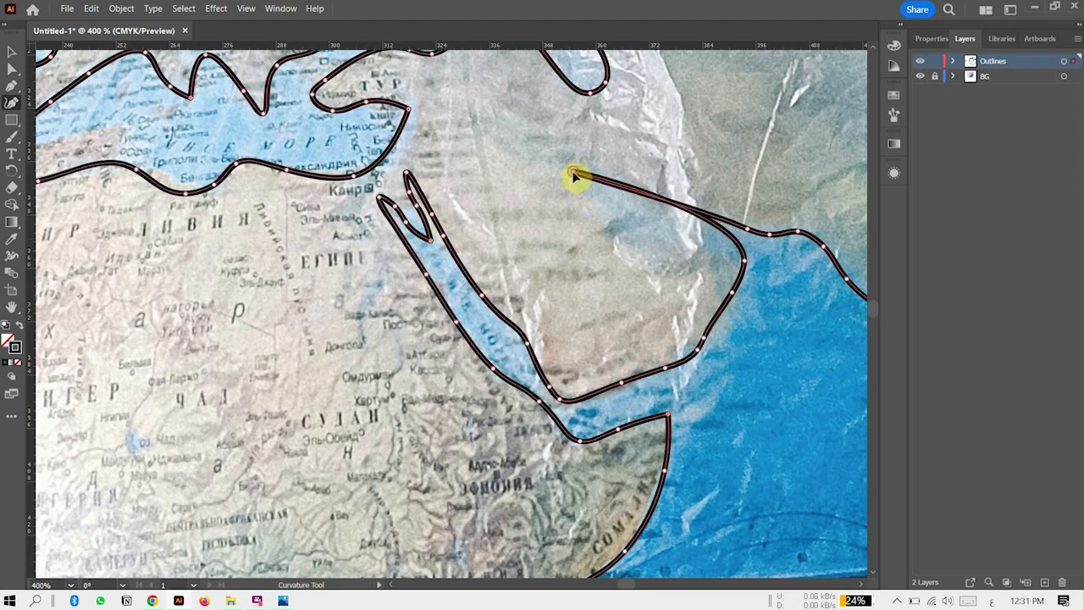
Open the gulf into an inlet by bending its southern shore inland and adding a curve point on its northern shore.
{"action": "left_click_drag", "start_coordinate": [708, 219], "coordinate": [694, 252]}
{"action": "left_click_drag", "start_coordinate": [622, 230], "coordinate": [621, 214]}
{"action": "left_click", "coordinate": [710, 215]}
{"action": "left_click_drag", "start_coordinate": [710, 219], "coordinate": [705, 229]}
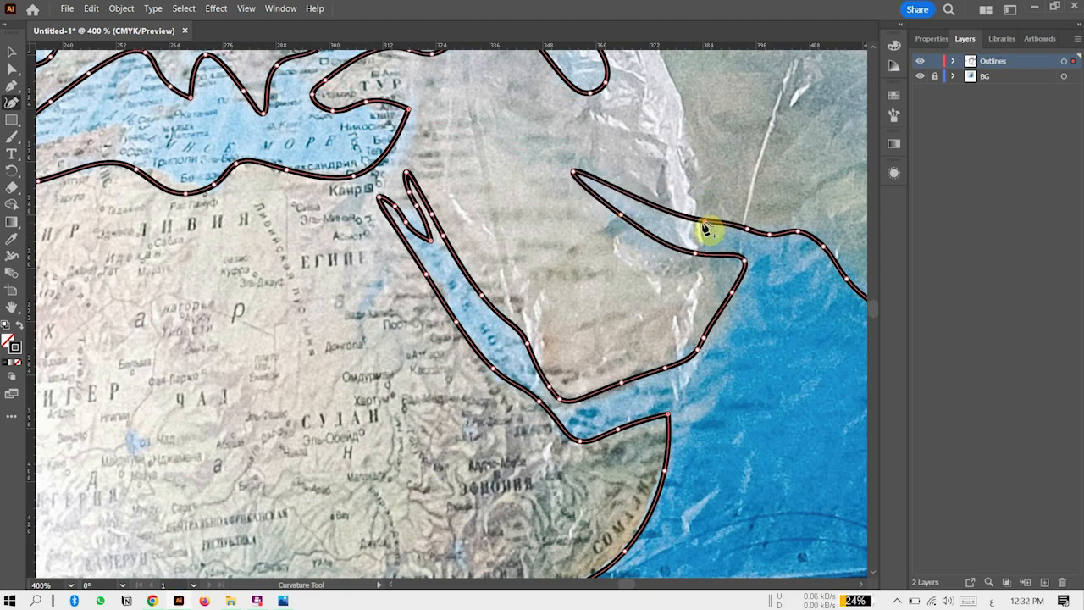
Round the head of the Persian Gulf inlet and fit its southern shore to the photo with added and moved curve points.
{"action": "left_click_drag", "start_coordinate": [622, 194], "coordinate": [617, 178]}
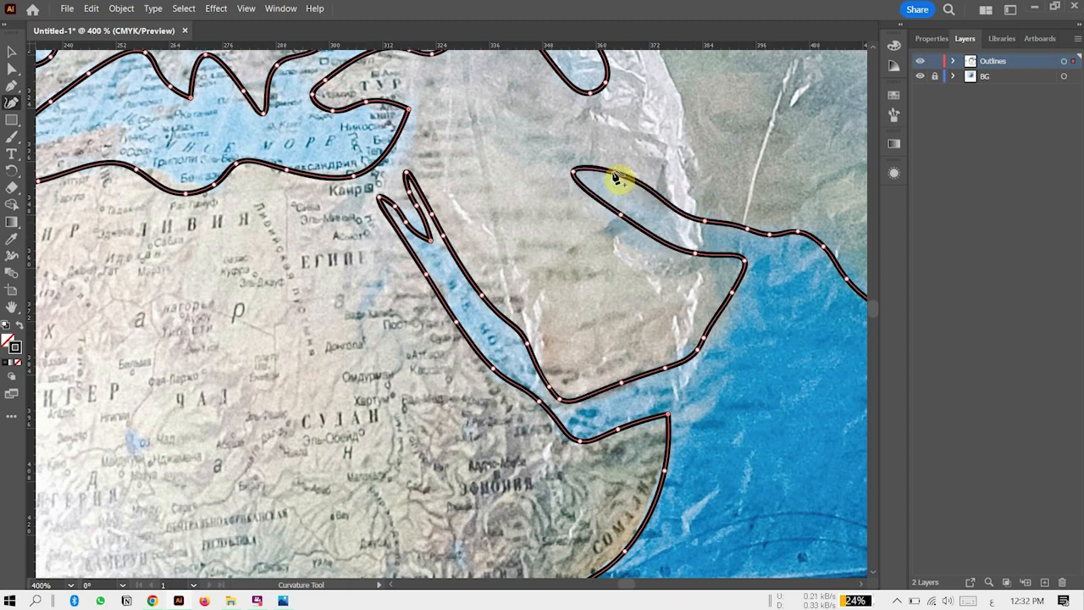
{"action": "left_click", "coordinate": [621, 225]}
{"action": "left_click_drag", "start_coordinate": [577, 175], "coordinate": [581, 178]}
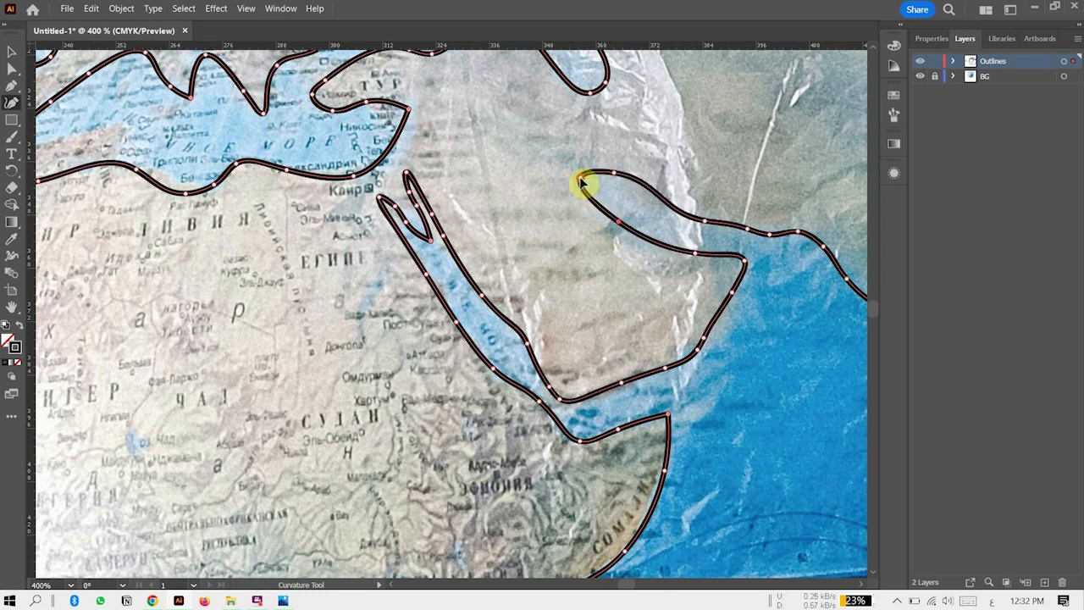
{"action": "left_click", "coordinate": [703, 254]}
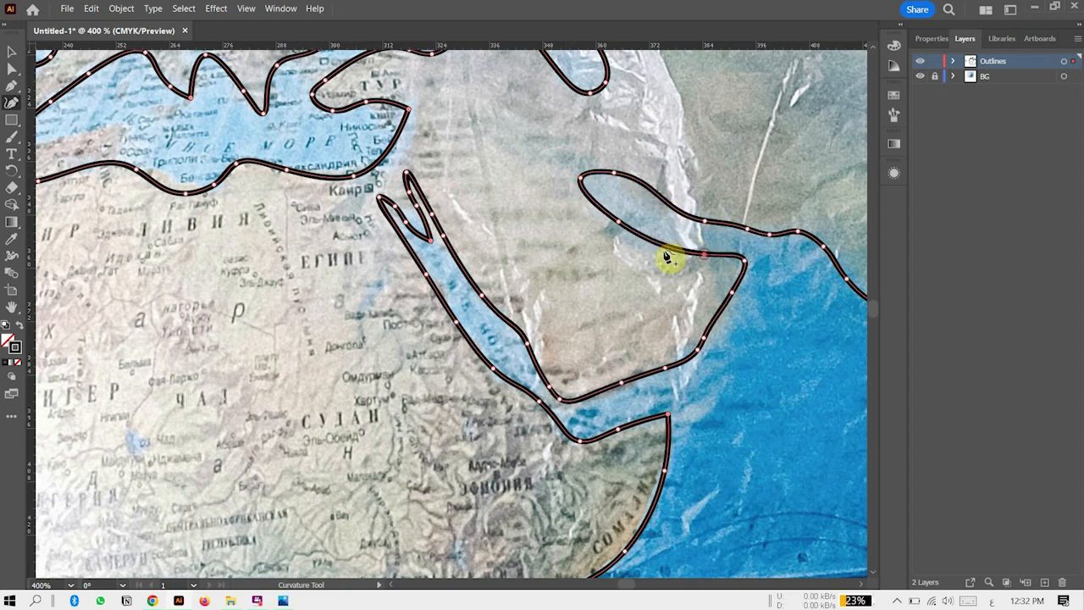
{"action": "left_click_drag", "start_coordinate": [665, 246], "coordinate": [652, 250]}
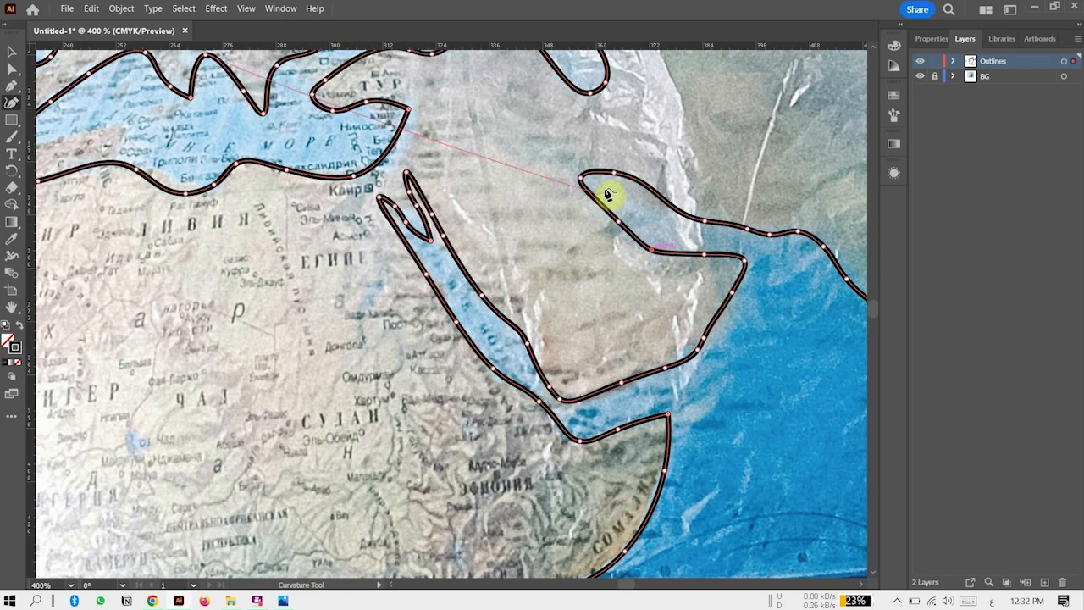
Smooth the Persian Gulf's northern shore with an extra curve point, and fine-tune the points at its head and southwestern shore.
{"action": "left_click", "coordinate": [613, 172]}
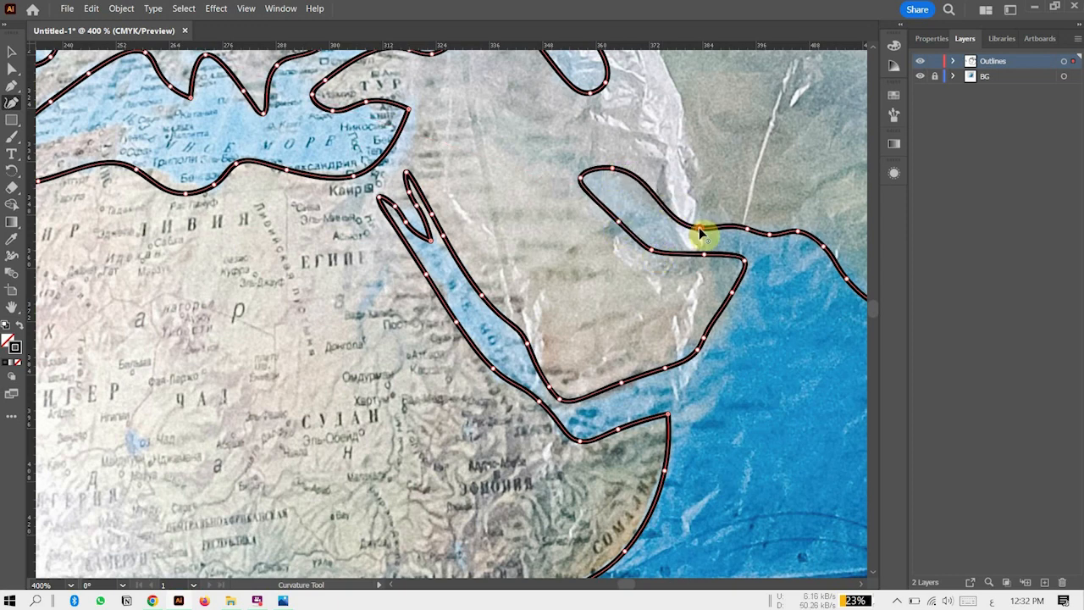
{"action": "left_click", "coordinate": [647, 198]}
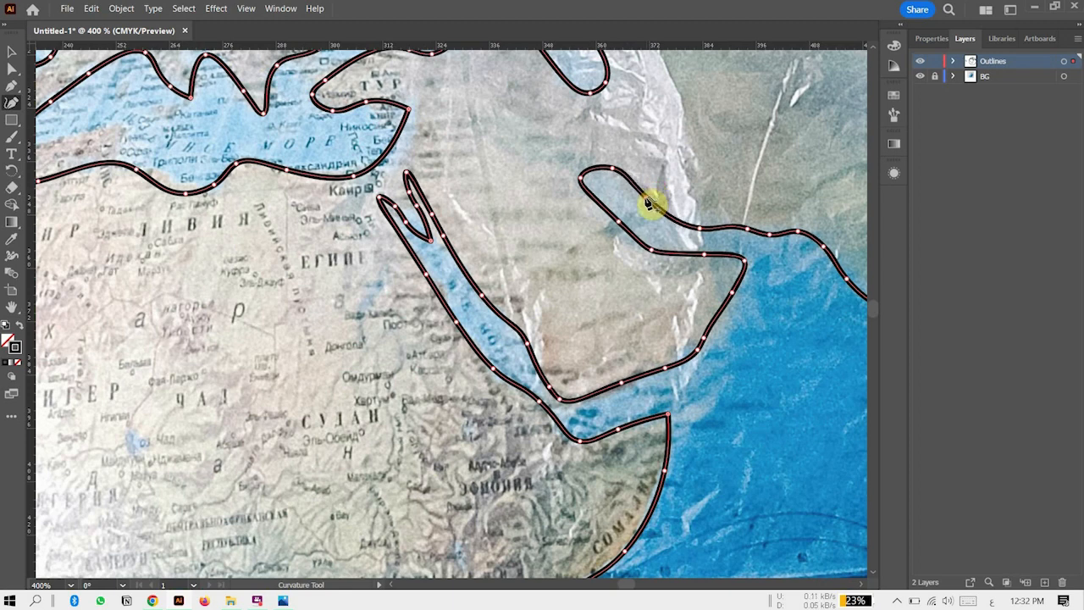
{"action": "left_click", "coordinate": [582, 180]}
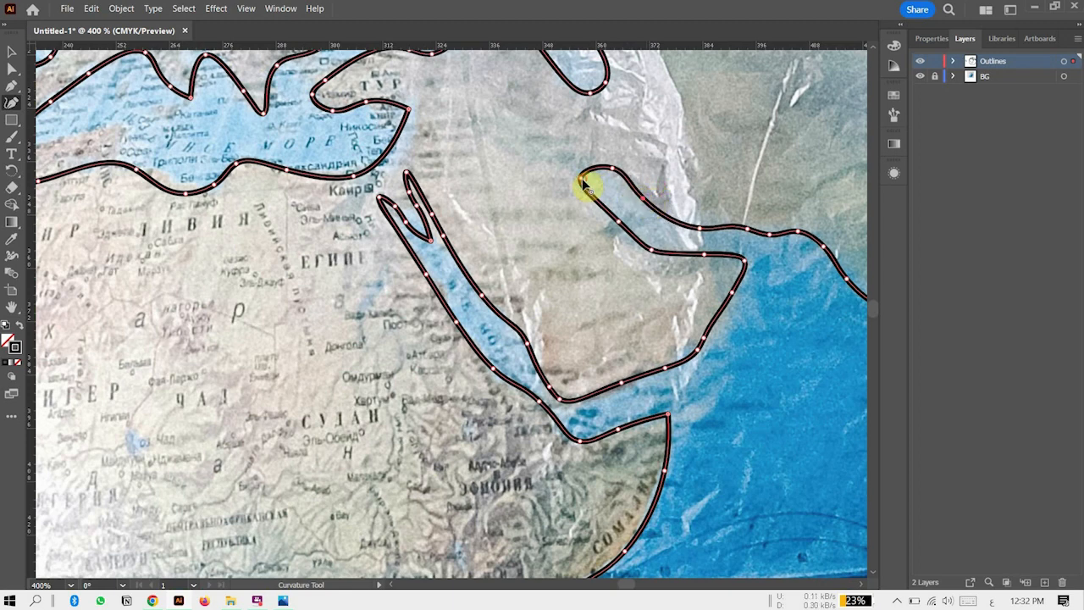
{"action": "left_click", "coordinate": [619, 227]}
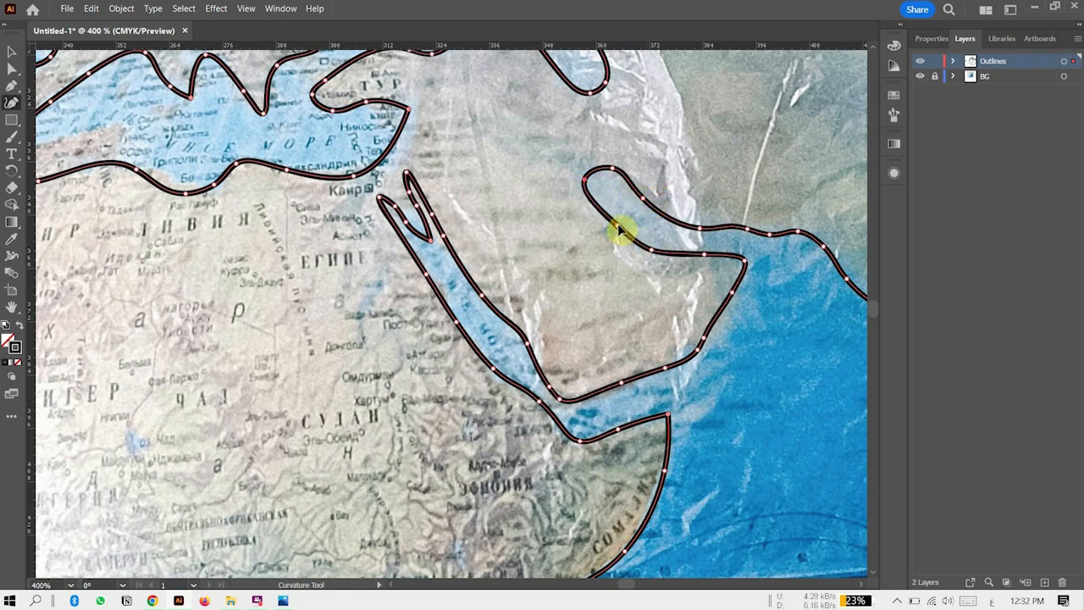
Refit both shores of the Persian Gulf inlet to the photo and stretch its head slightly north-west by adjusting curve points.
{"action": "left_click", "coordinate": [650, 252]}
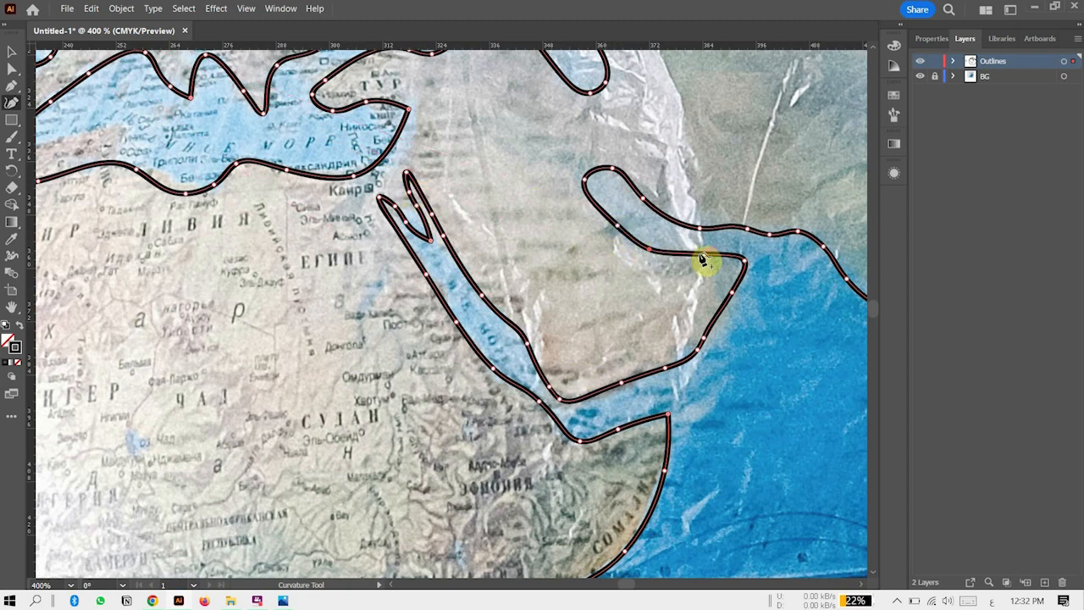
{"action": "left_click_drag", "start_coordinate": [703, 259], "coordinate": [726, 271]}
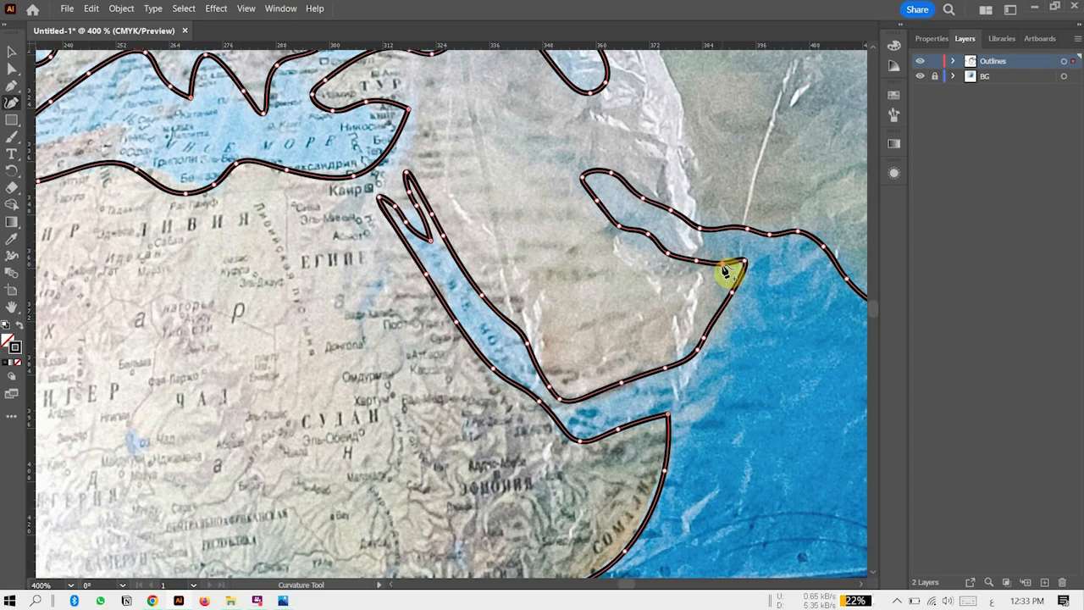
{"action": "mouse_move", "coordinate": [584, 176]}
{"action": "left_mouse_down"}
{"action": "mouse_move", "coordinate": [587, 189]}
{"action": "mouse_move", "coordinate": [577, 174]}
{"action": "left_mouse_up"}
{"action": "left_click", "coordinate": [608, 170]}
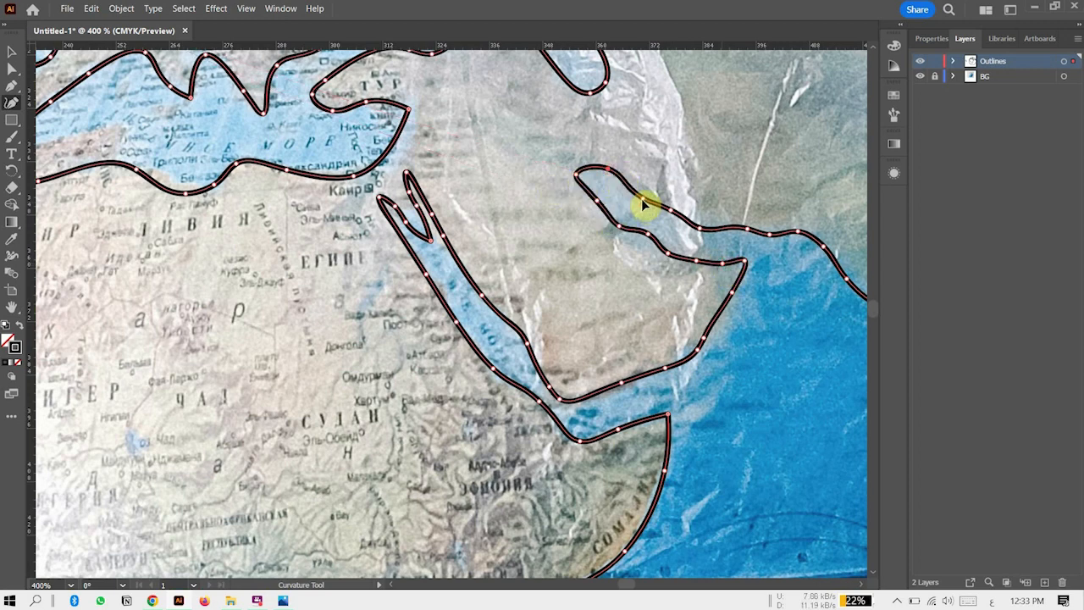
{"action": "left_click", "coordinate": [641, 204]}
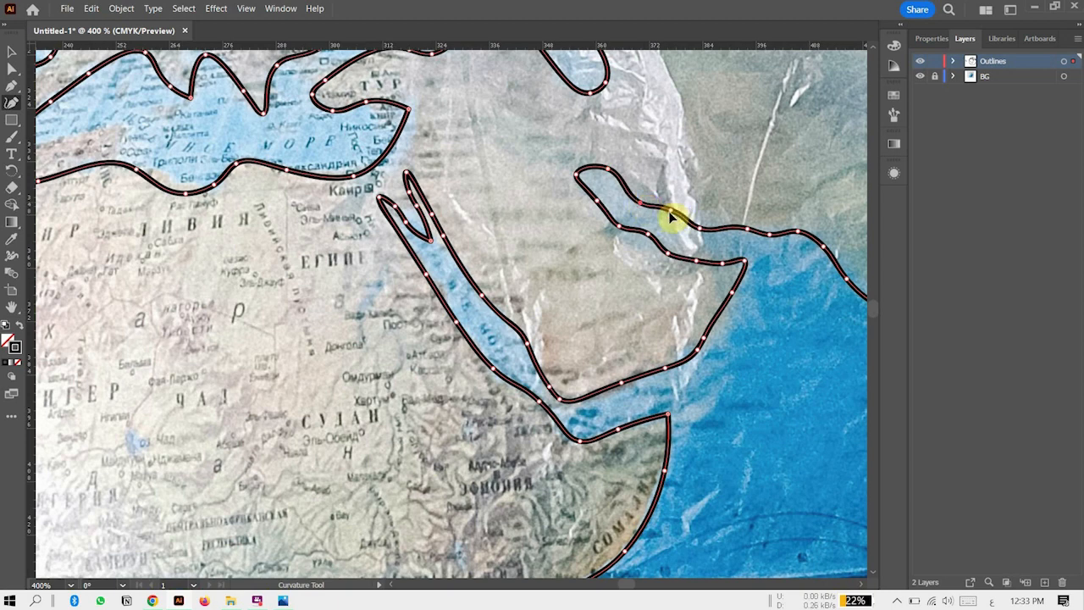
{"action": "left_click_drag", "start_coordinate": [700, 230], "coordinate": [706, 231]}
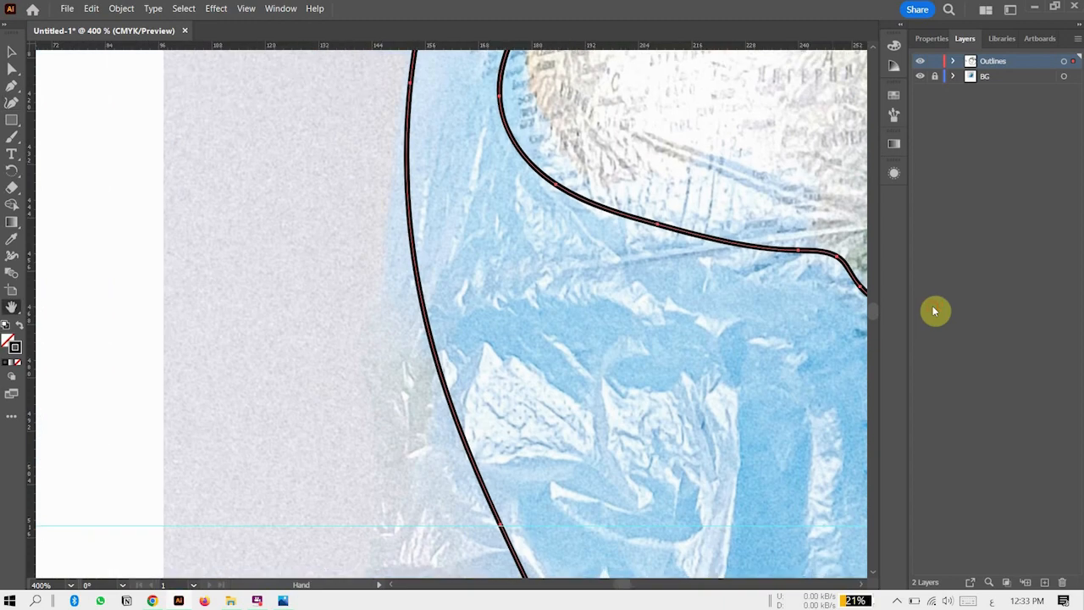
Pull the West African bulge of the outline inward onto the photo's coast, from Mauritania to its southwestern corner, with the Curvature tool.
{"action": "left_click_drag", "start_coordinate": [722, 172], "coordinate": [590, 384]}
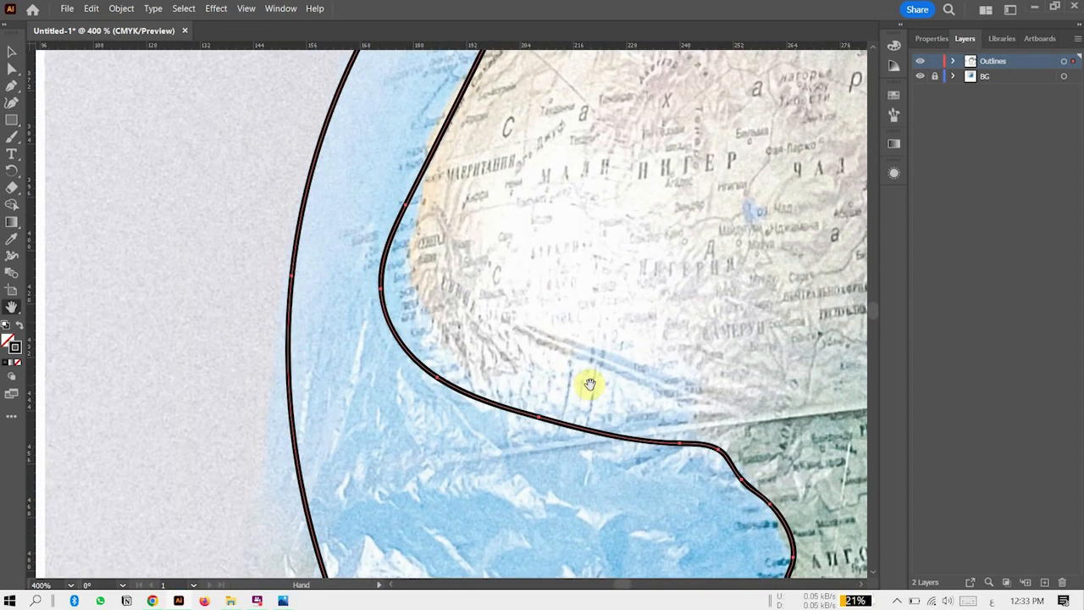
{"action": "left_click", "coordinate": [12, 104]}
{"action": "left_click_drag", "start_coordinate": [380, 292], "coordinate": [407, 284]}
{"action": "left_click_drag", "start_coordinate": [406, 205], "coordinate": [414, 202]}
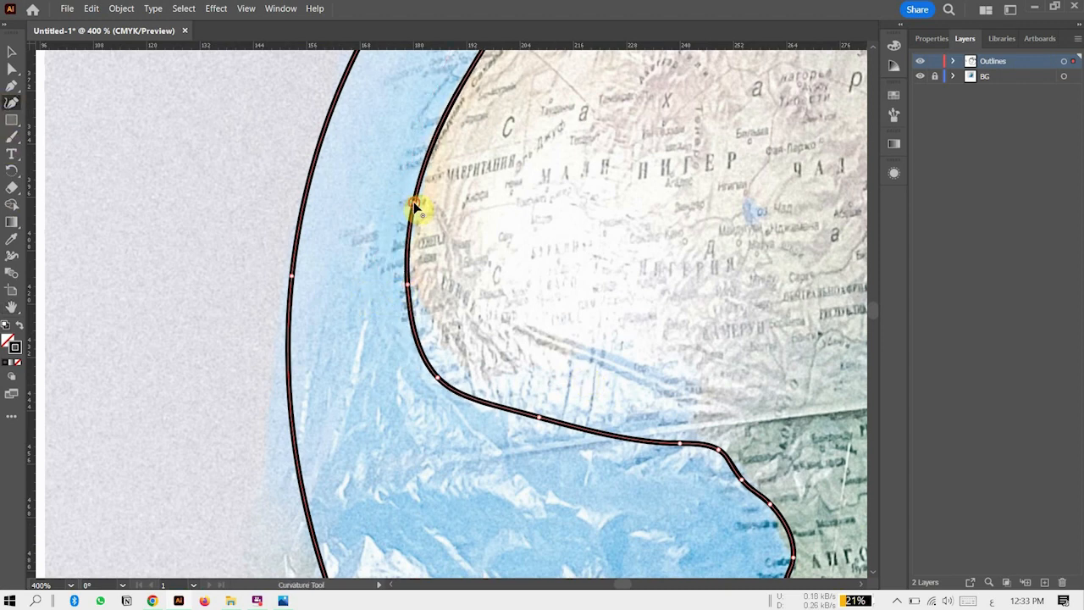
{"action": "left_click_drag", "start_coordinate": [437, 377], "coordinate": [447, 363]}
Raise the outline along the Guinea coast with added curve points, and nudge the bulge's westernmost point inward.
{"action": "left_click_drag", "start_coordinate": [615, 437], "coordinate": [616, 422]}
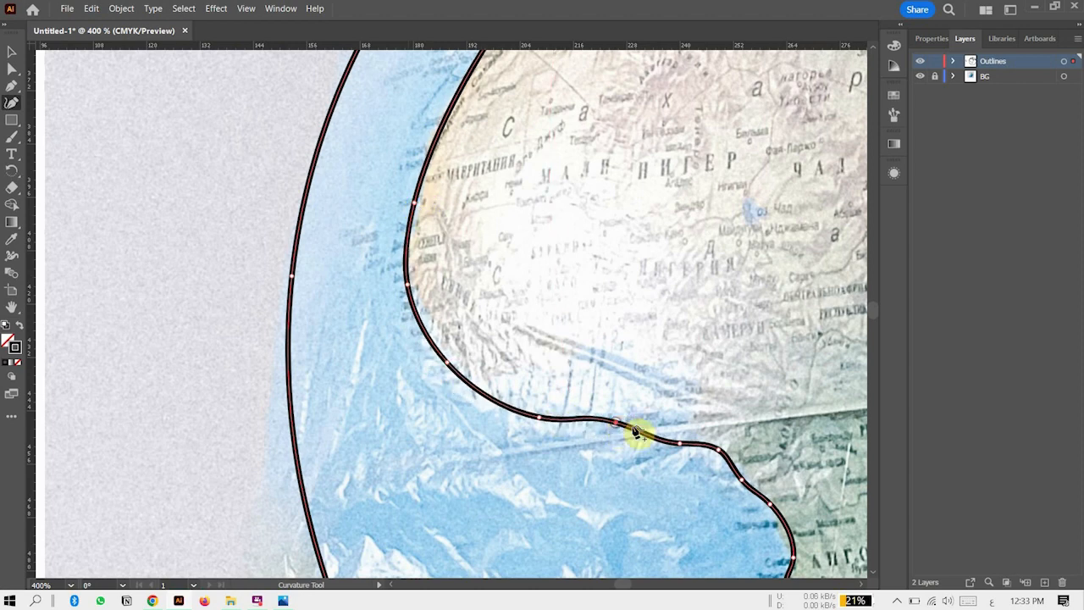
{"action": "left_click_drag", "start_coordinate": [482, 393], "coordinate": [488, 388]}
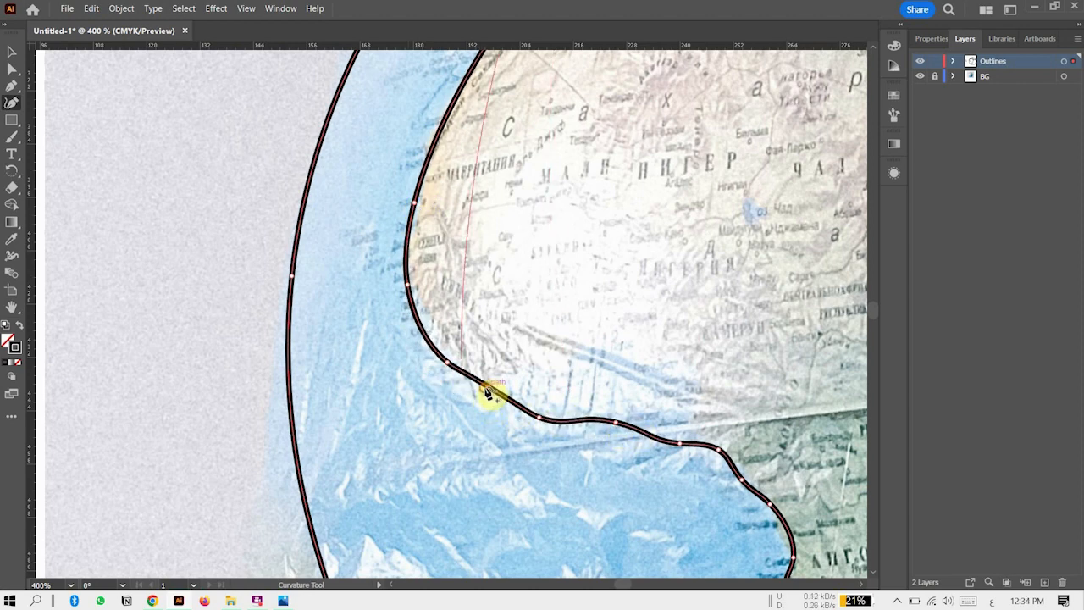
{"action": "left_click_drag", "start_coordinate": [410, 289], "coordinate": [415, 293]}
Fit Africa's northwestern coast to the photo with added curve points, and raise the Algerian coast to the Mediterranean shoreline.
{"action": "left_click_drag", "start_coordinate": [432, 124], "coordinate": [443, 128]}
{"action": "scroll", "coordinate": [458, 144], "scroll_direction": "up", "scroll_amount": 5}
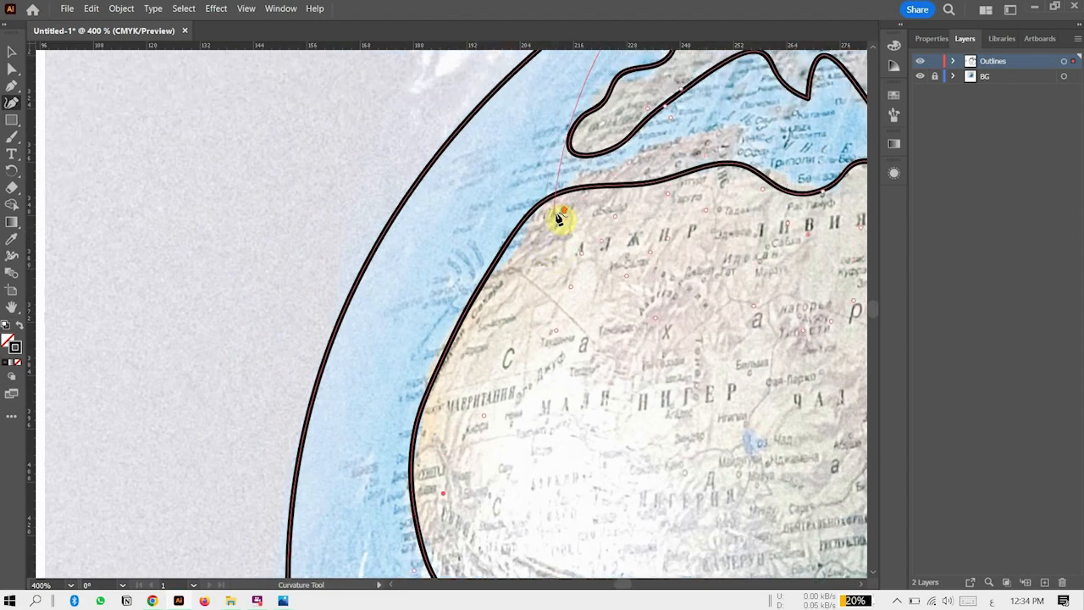
{"action": "left_click", "coordinate": [520, 261]}
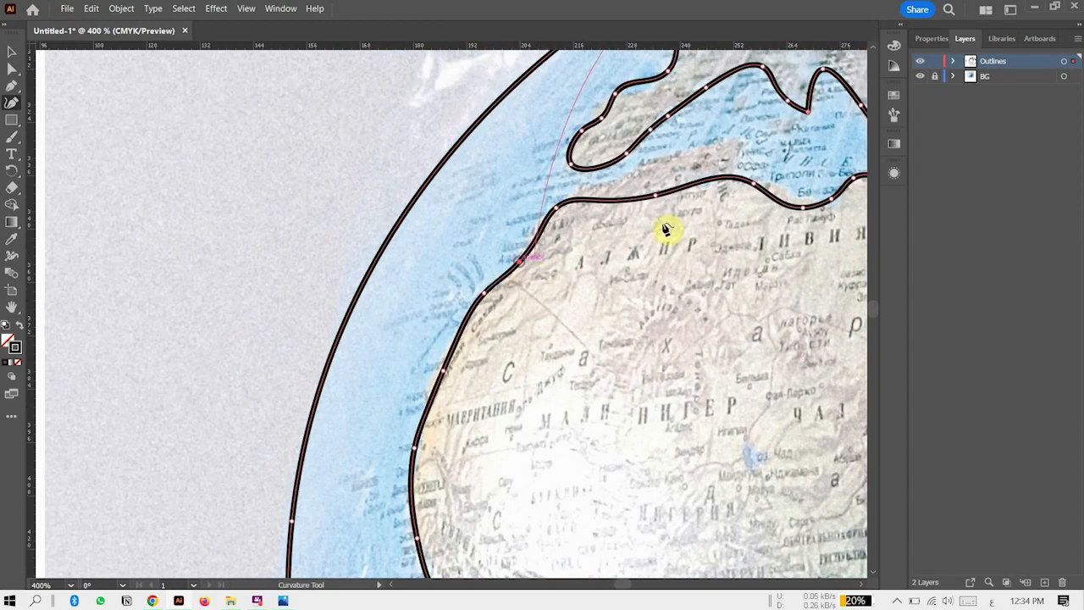
{"action": "left_click_drag", "start_coordinate": [652, 200], "coordinate": [649, 173]}
Hide the BG layer holding the globe photo.
{"action": "key", "text": "ctrl+1"}
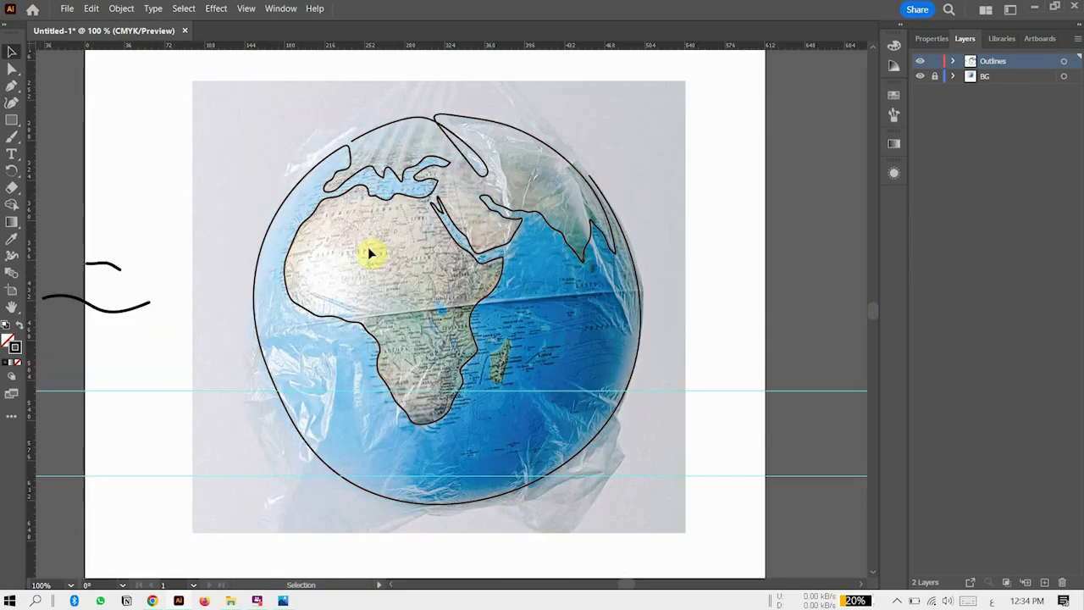
{"action": "left_click", "coordinate": [921, 77]}
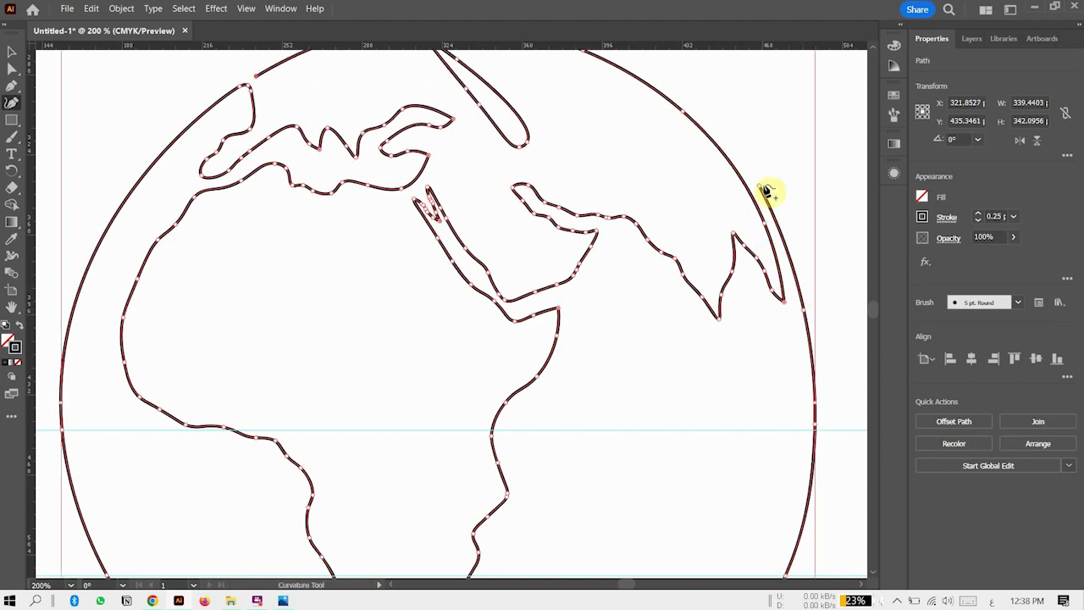
Trim the rim's overlapping end beside Southeast Asia and move its open end just below the tip of the coastline.
{"action": "left_click", "coordinate": [803, 315]}
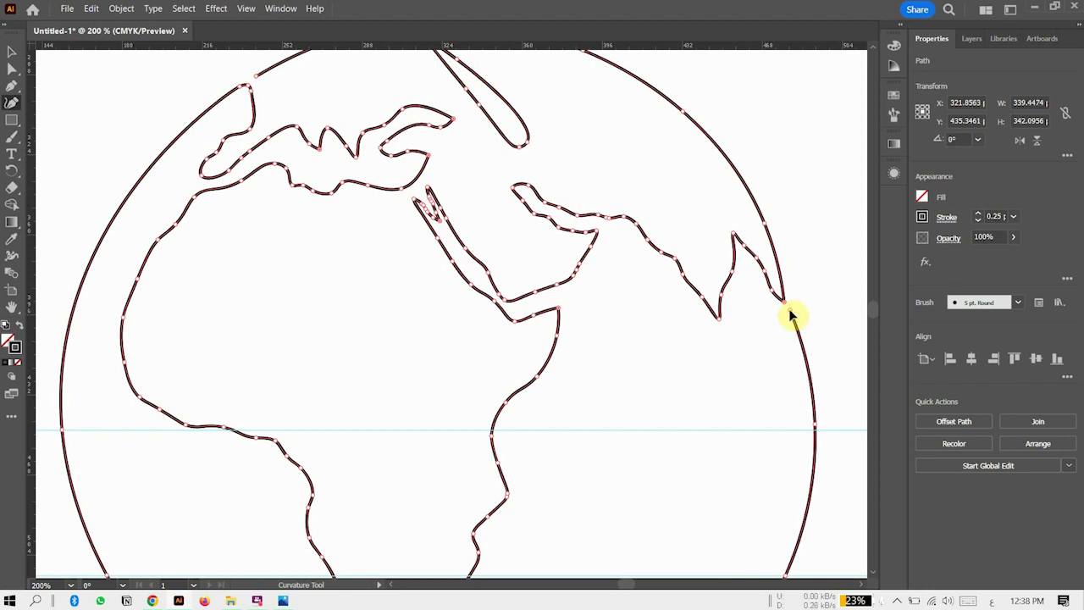
{"action": "left_click_drag", "start_coordinate": [815, 423], "coordinate": [815, 429]}
{"action": "left_click_drag", "start_coordinate": [789, 310], "coordinate": [795, 321]}
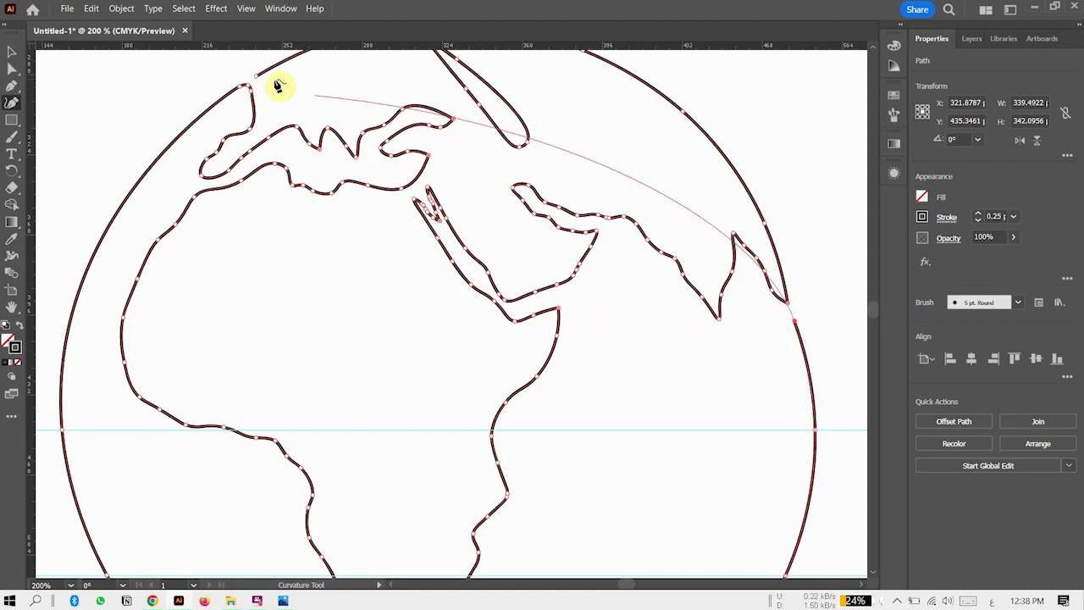
Try to extend the rim from its open end below Southeast Asia to the outline's northwestern end, and undo the connection.
{"action": "left_click", "coordinate": [794, 322]}
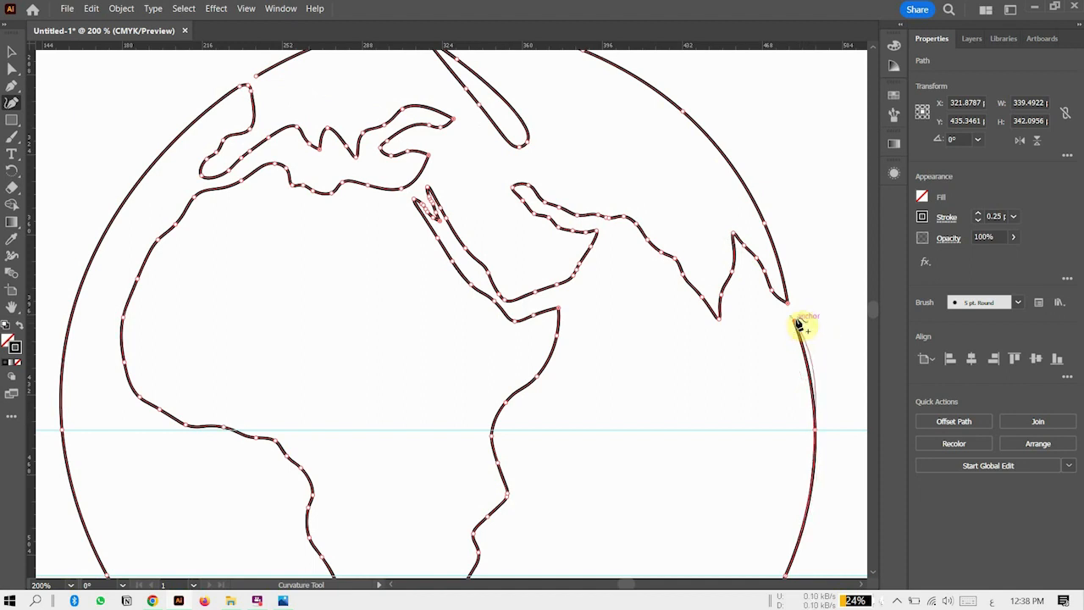
{"action": "key", "text": "ctrl+z"}
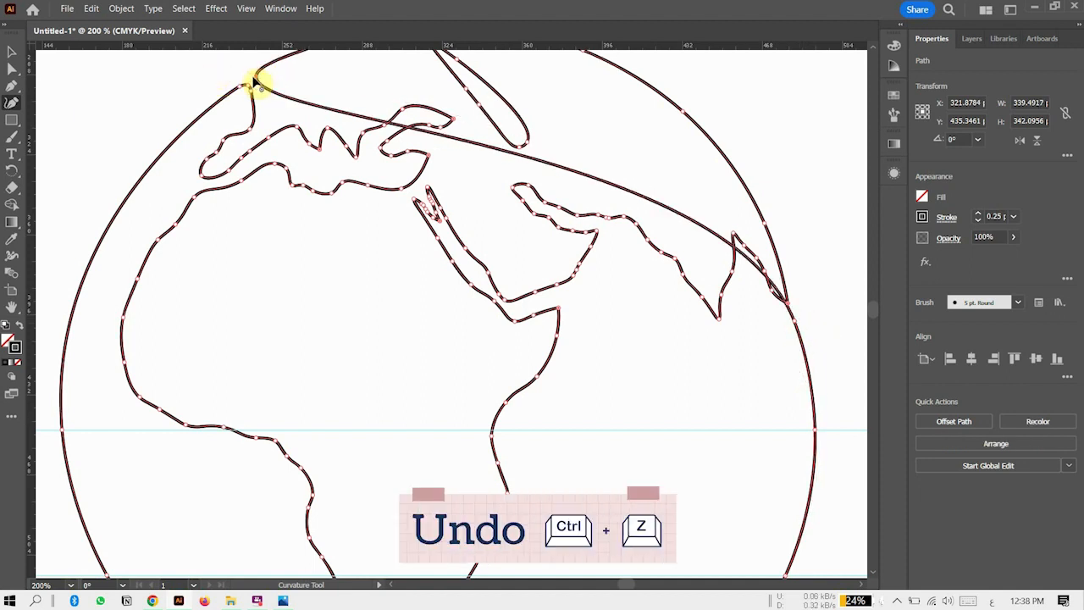
{"action": "key", "text": "ctrl+z"}
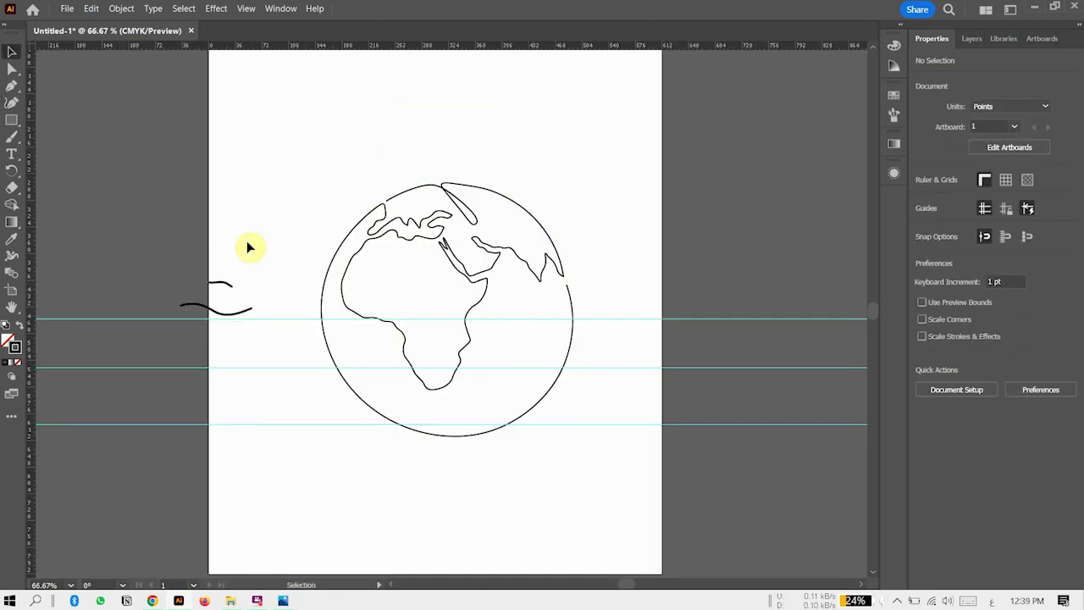
Delete the stray strokes beside the globe and the horizontal guides.
{"action": "left_click", "coordinate": [193, 307]}
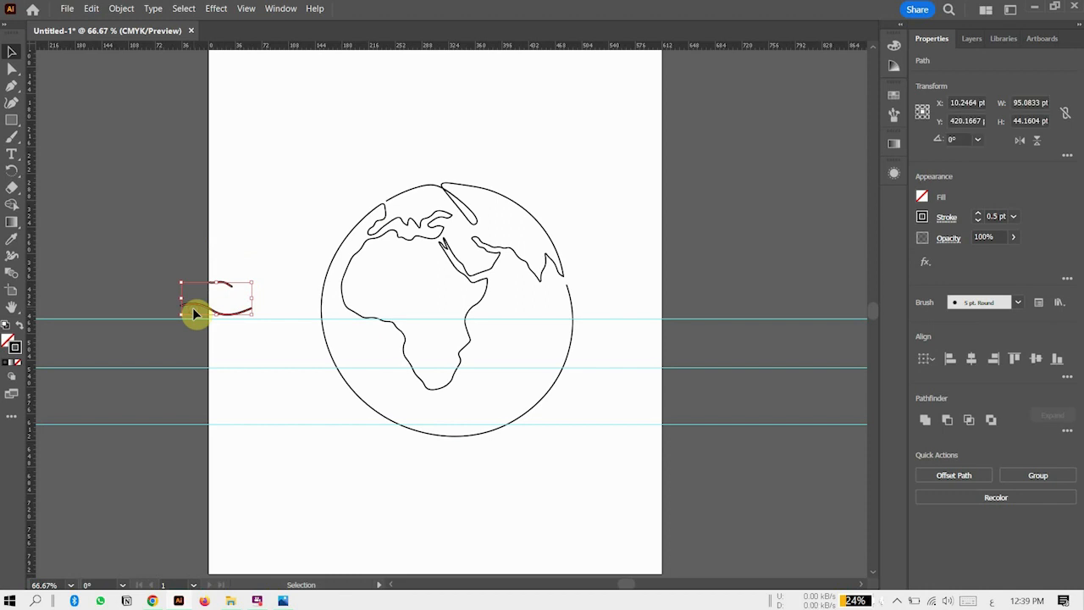
{"action": "key", "text": "Delete"}
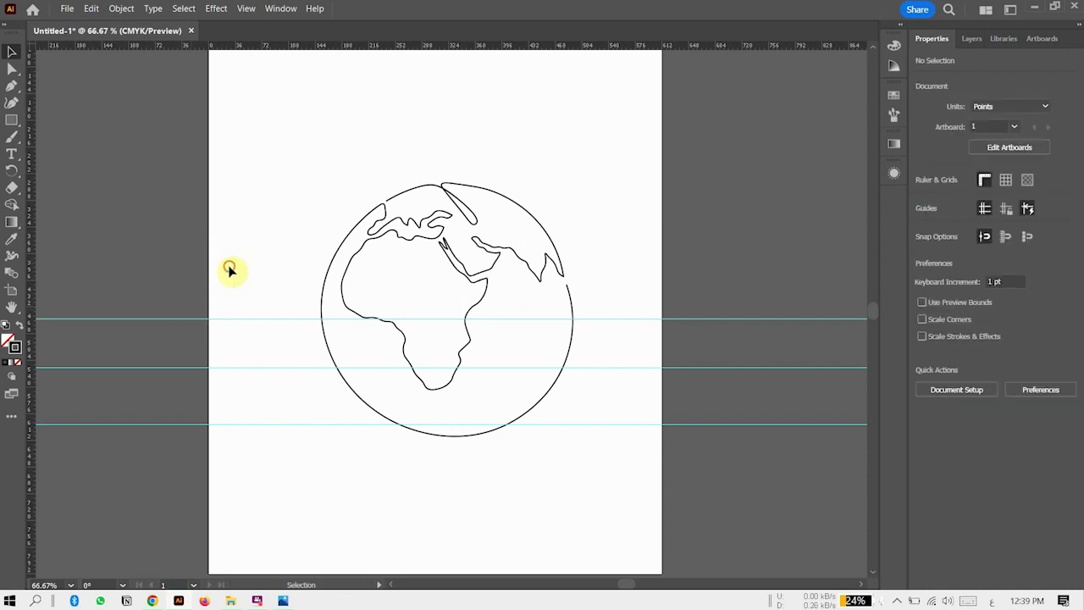
{"action": "left_click_drag", "start_coordinate": [230, 270], "coordinate": [276, 445]}
{"action": "key", "text": "Delete"}
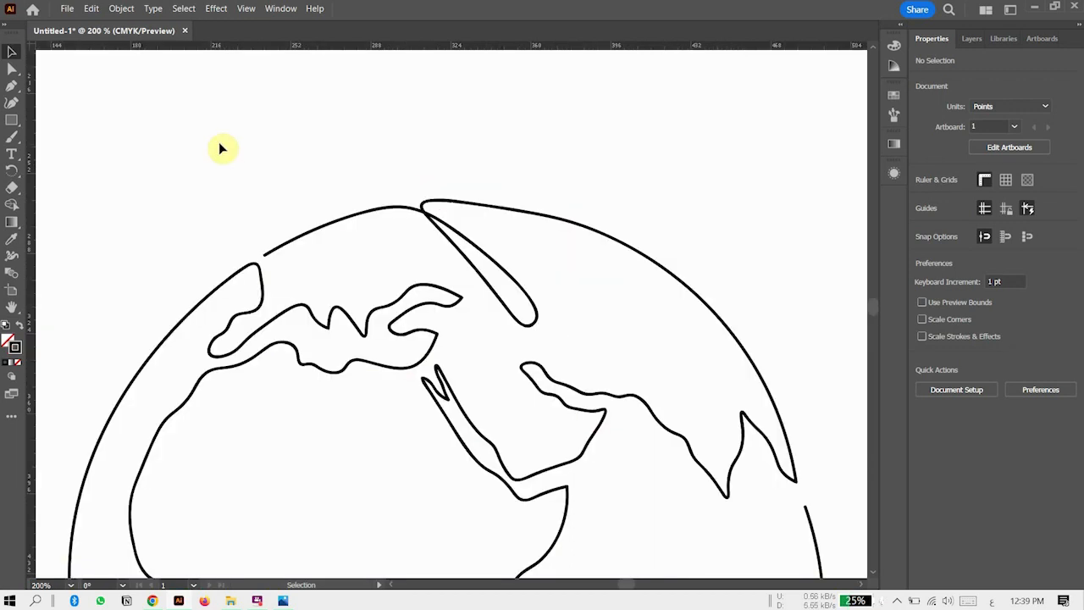
Examine the complete globe outline as a whole on the artboard.
{"action": "key", "text": "ctrl+minus"}
{"action": "key", "text": "ctrl+minus"}
{"action": "key", "text": "ctrl+minus"}
{"action": "key", "text": "ctrl+minus"}
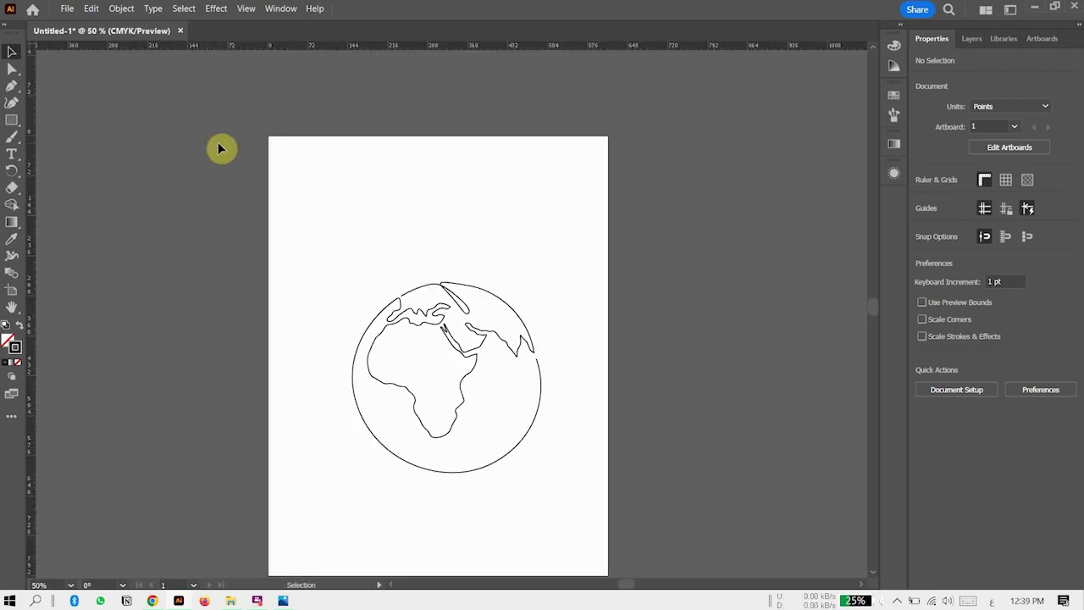
{"action": "left_click", "coordinate": [494, 302]}
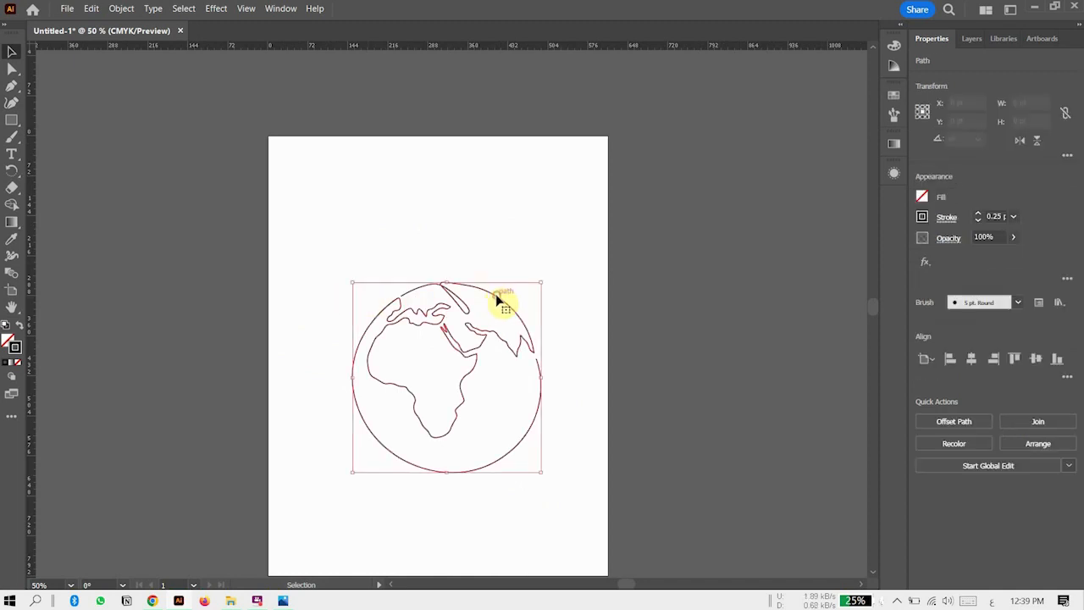
{"action": "key", "text": "ctrl+plus"}
{"action": "key", "text": "ctrl+plus"}
{"action": "left_click", "coordinate": [131, 358]}
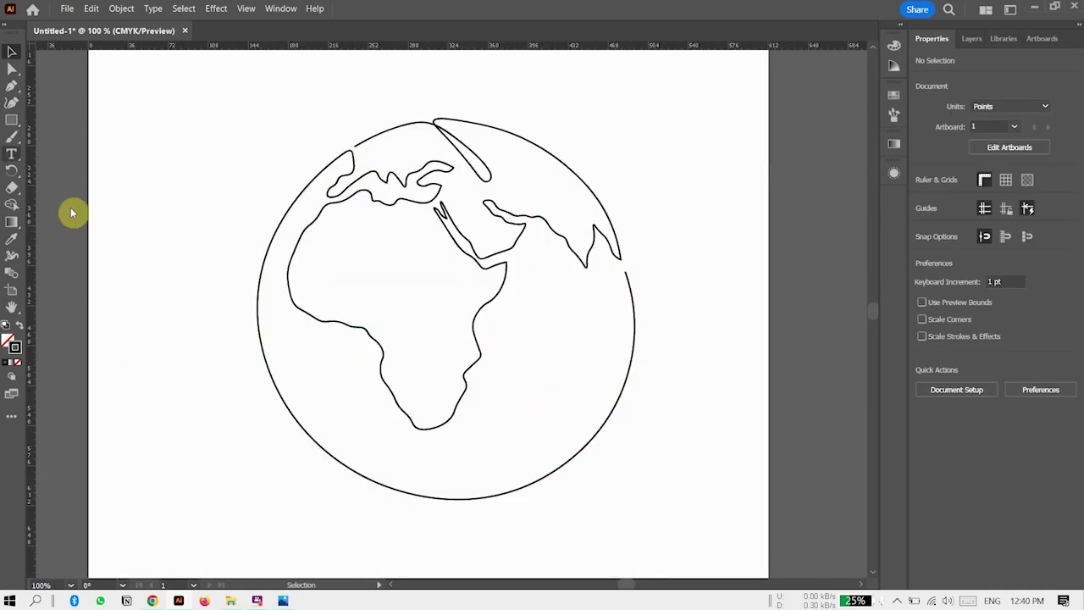
Add a new layer named Colors.
{"action": "left_click", "coordinate": [12, 137]}
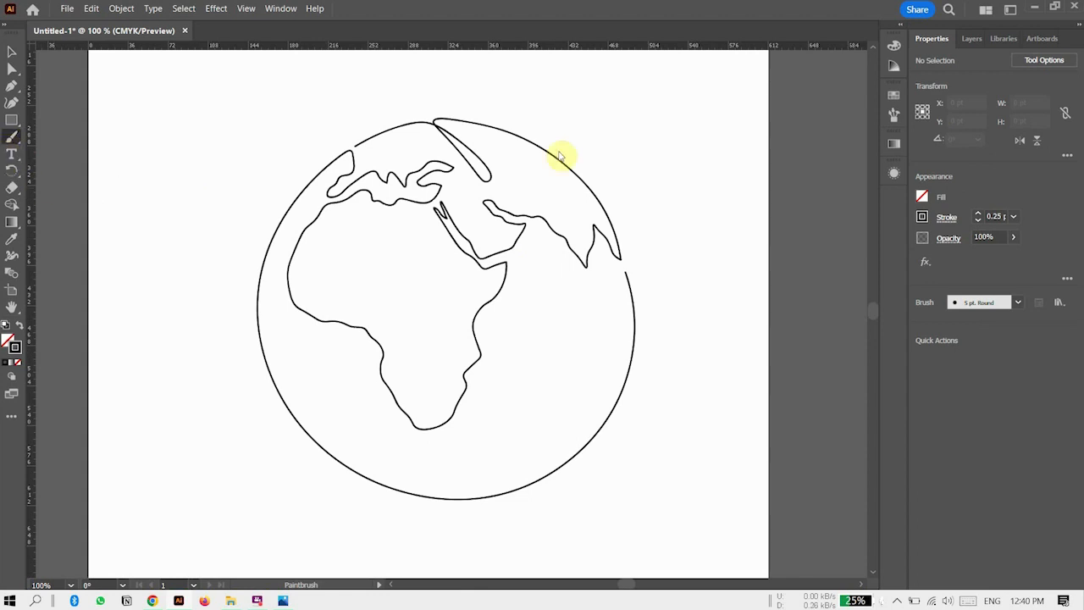
{"action": "left_click", "coordinate": [970, 38]}
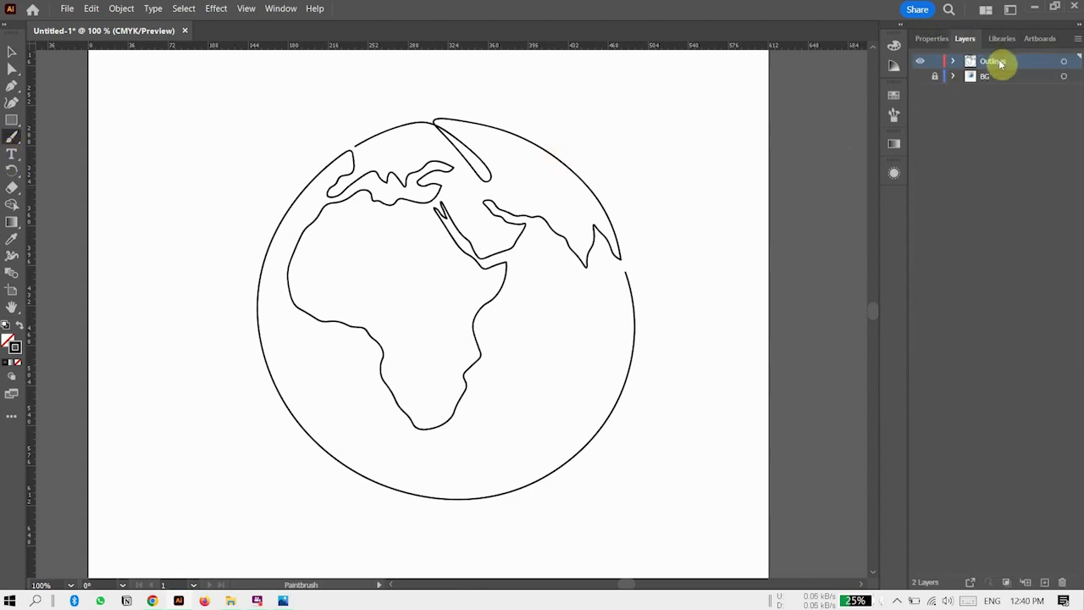
{"action": "left_click", "coordinate": [1044, 583]}
{"action": "double_click", "coordinate": [997, 62]}
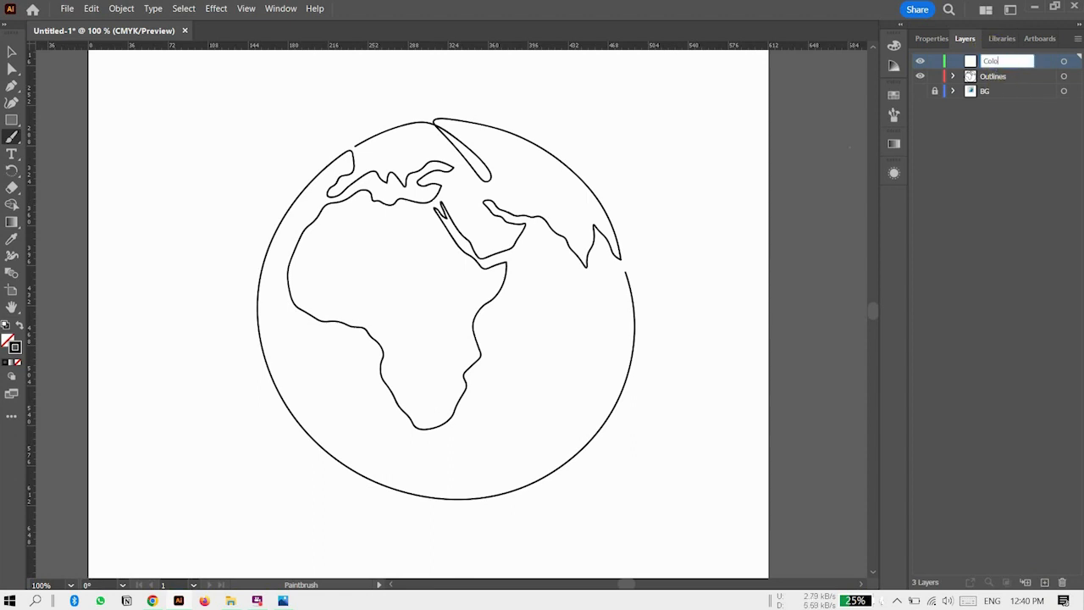
{"action": "left_click", "coordinate": [1002, 92]}
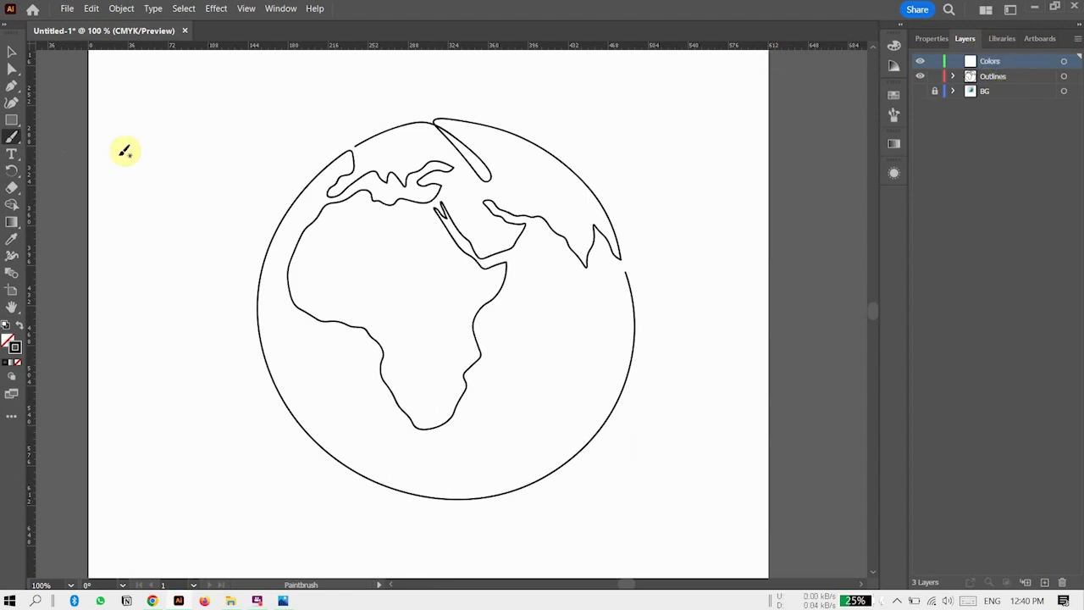
Lock the Outlines layer and move the Colors layer beneath it.
{"action": "left_click", "coordinate": [933, 80]}
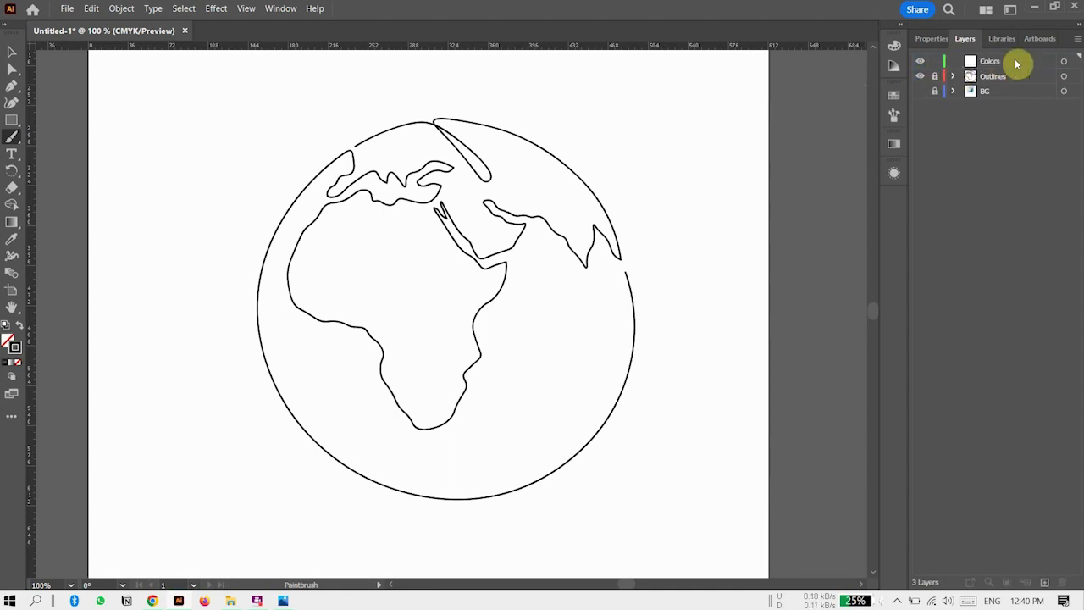
{"action": "left_click_drag", "start_coordinate": [1016, 64], "coordinate": [995, 83]}
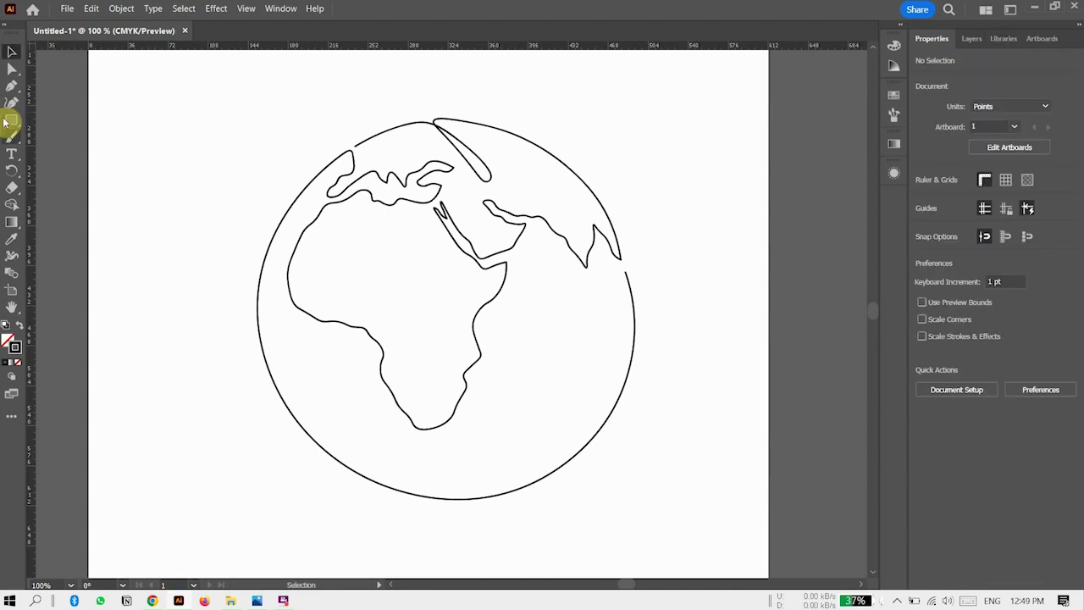
Activate the Paintbrush, check that the Colors layer is the active one, and open the Arrows_Special brush library.
{"action": "left_click", "coordinate": [11, 138]}
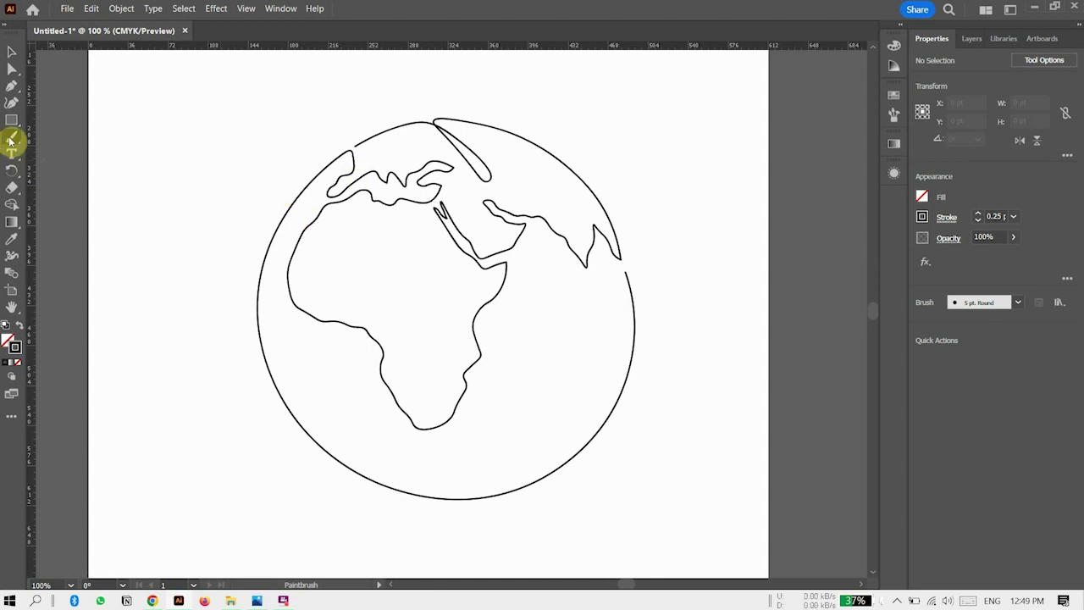
{"action": "left_click", "coordinate": [971, 39]}
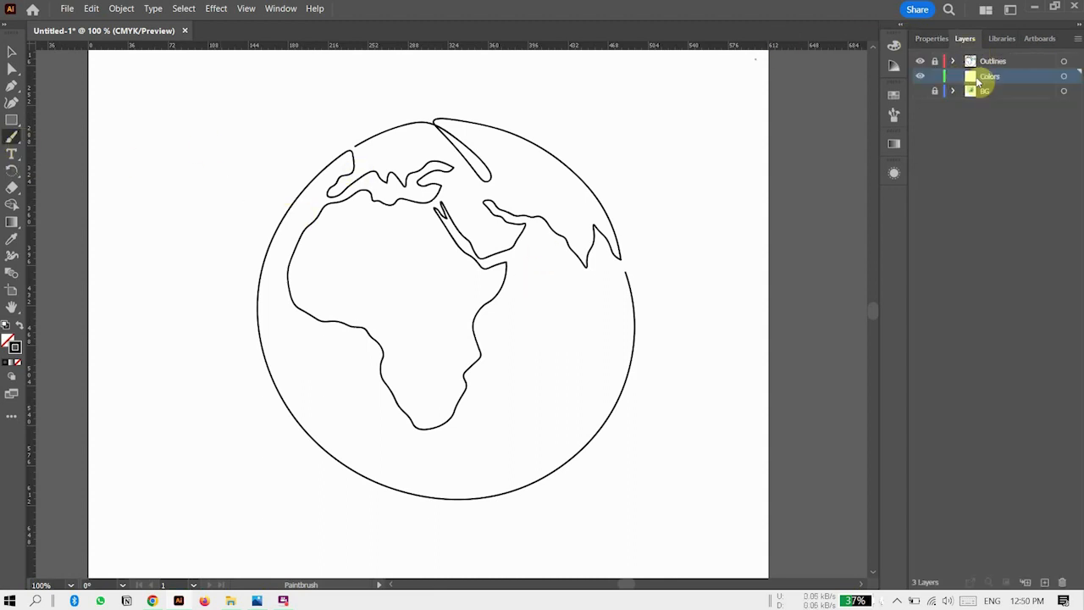
{"action": "left_click", "coordinate": [916, 41]}
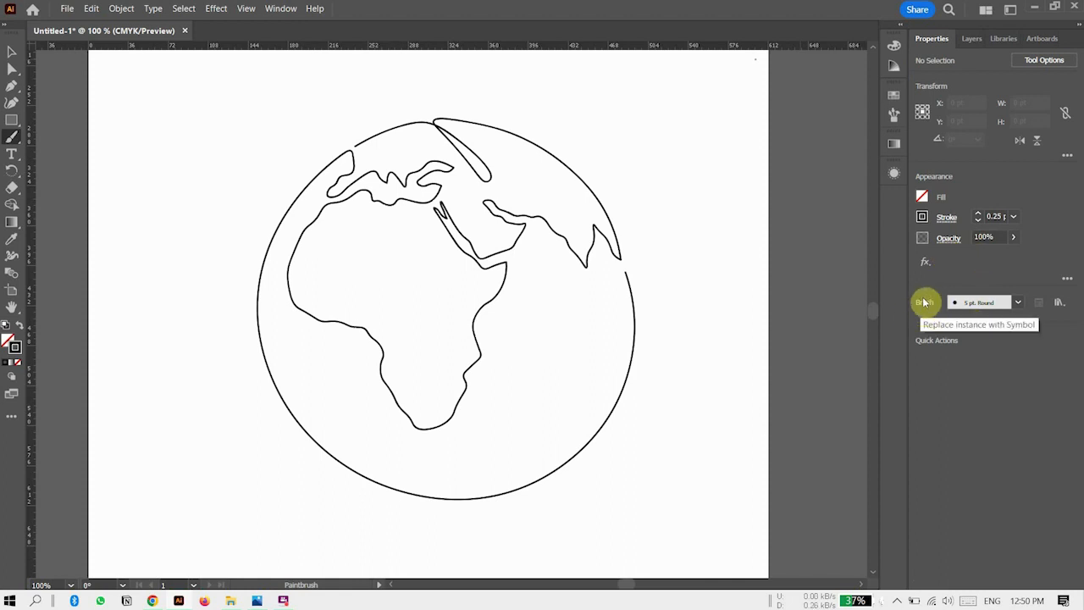
{"action": "left_click", "coordinate": [1022, 309]}
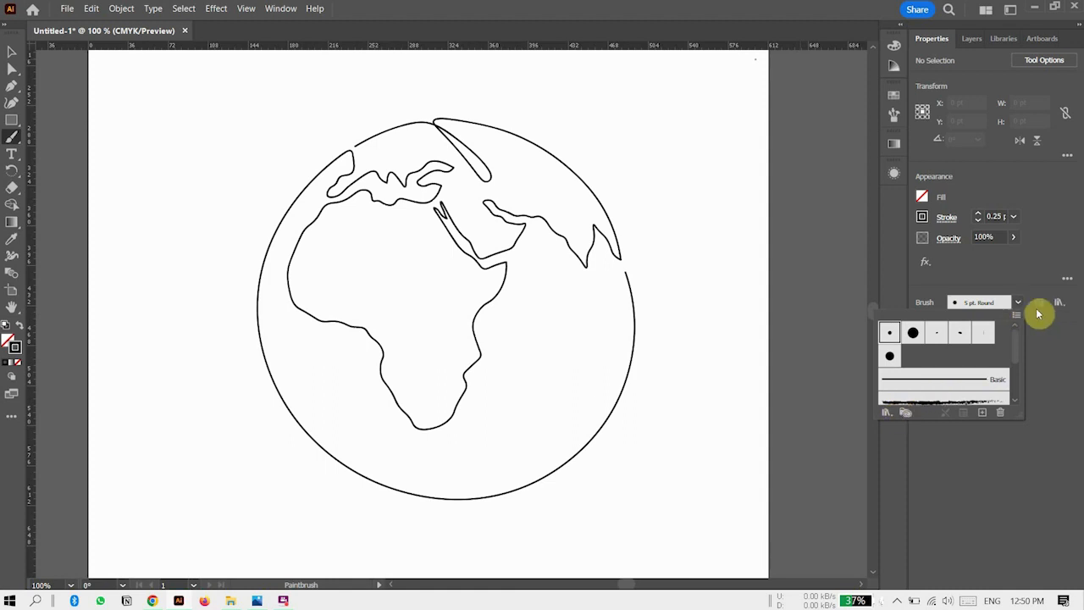
{"action": "left_click", "coordinate": [1017, 317]}
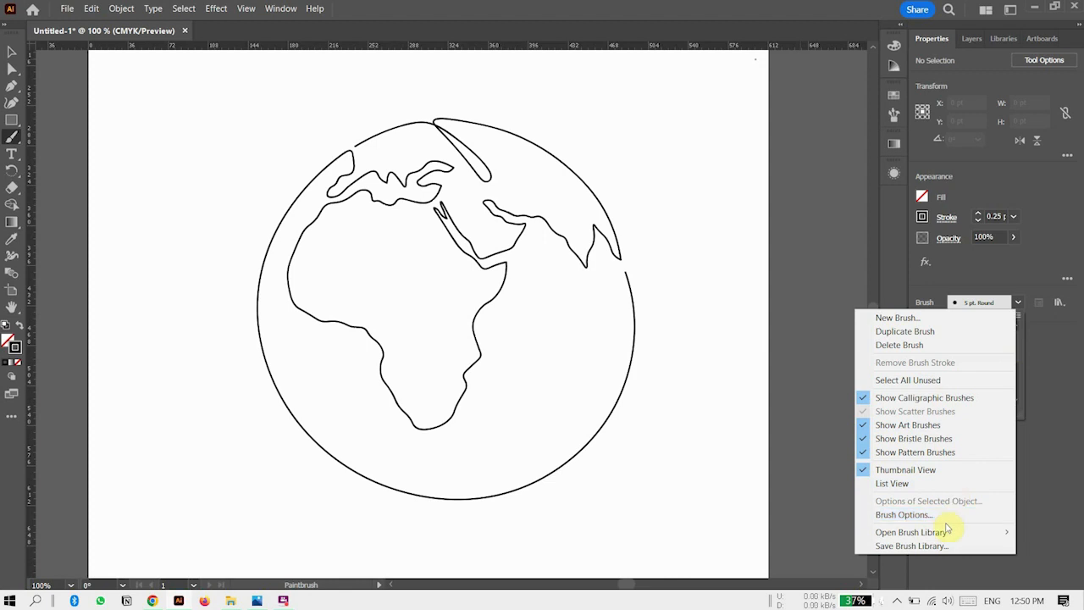
{"action": "mouse_move", "coordinate": [949, 533]}
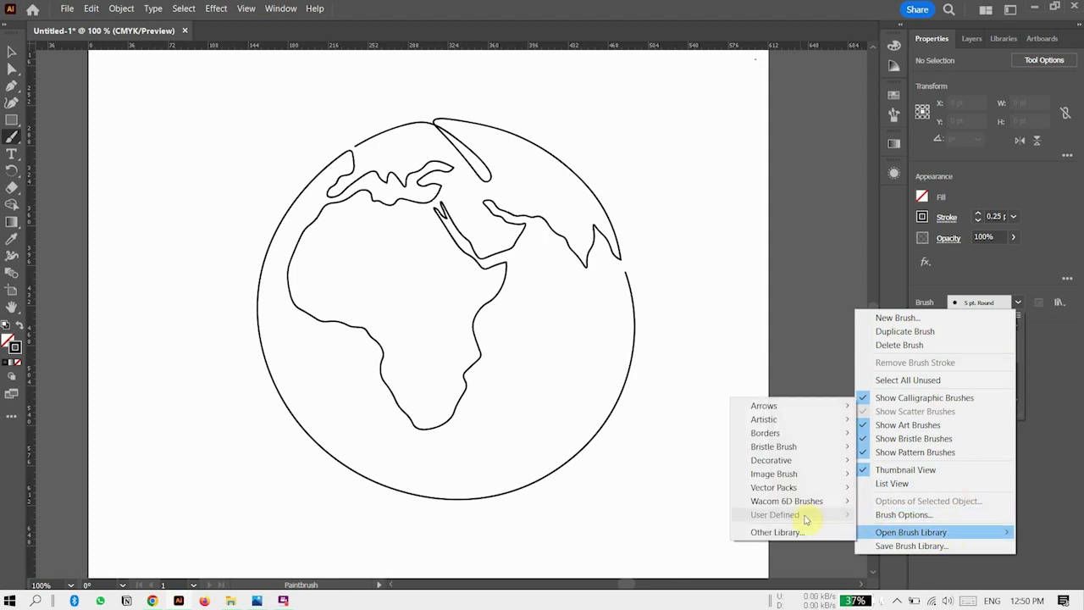
{"action": "mouse_move", "coordinate": [778, 495]}
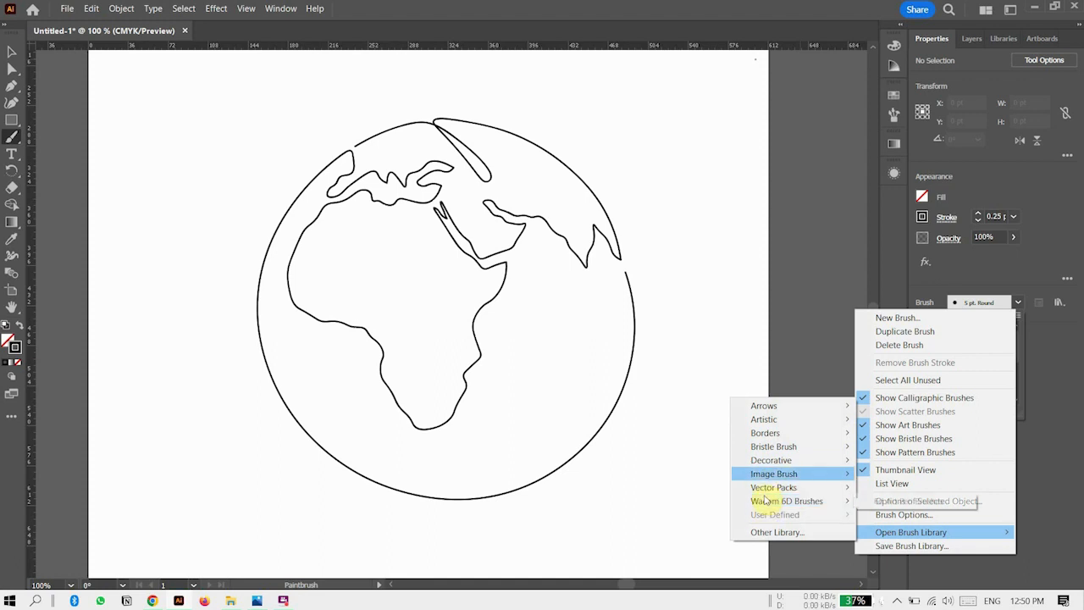
{"action": "mouse_move", "coordinate": [767, 406]}
{"action": "left_click", "coordinate": [889, 406]}
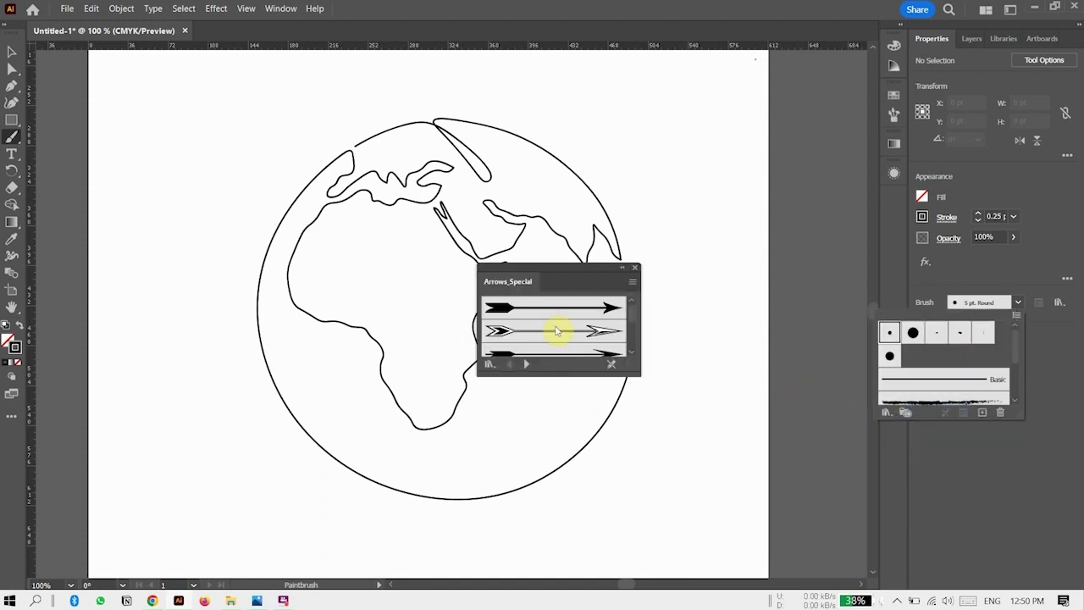
Switch the brush library to Artistic_Watercolor, enlarge it to show more brushes, and move it clear of the globe.
{"action": "left_click", "coordinate": [566, 376]}
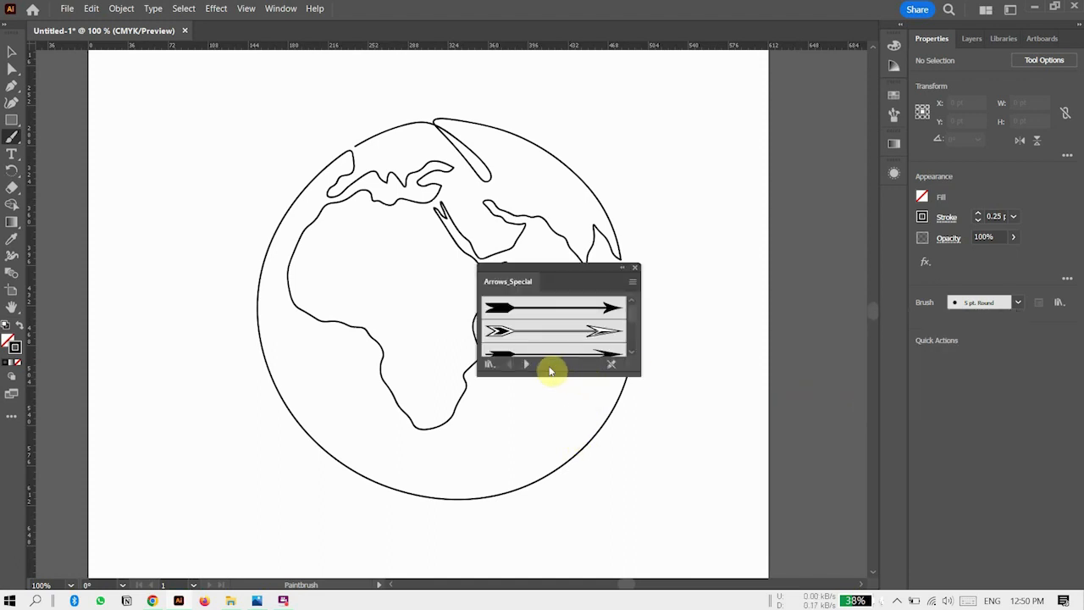
{"action": "mouse_move", "coordinate": [552, 373]}
{"action": "left_mouse_down"}
{"action": "mouse_move", "coordinate": [556, 455]}
{"action": "mouse_move", "coordinate": [530, 455]}
{"action": "left_mouse_up"}
{"action": "left_click", "coordinate": [528, 449]}
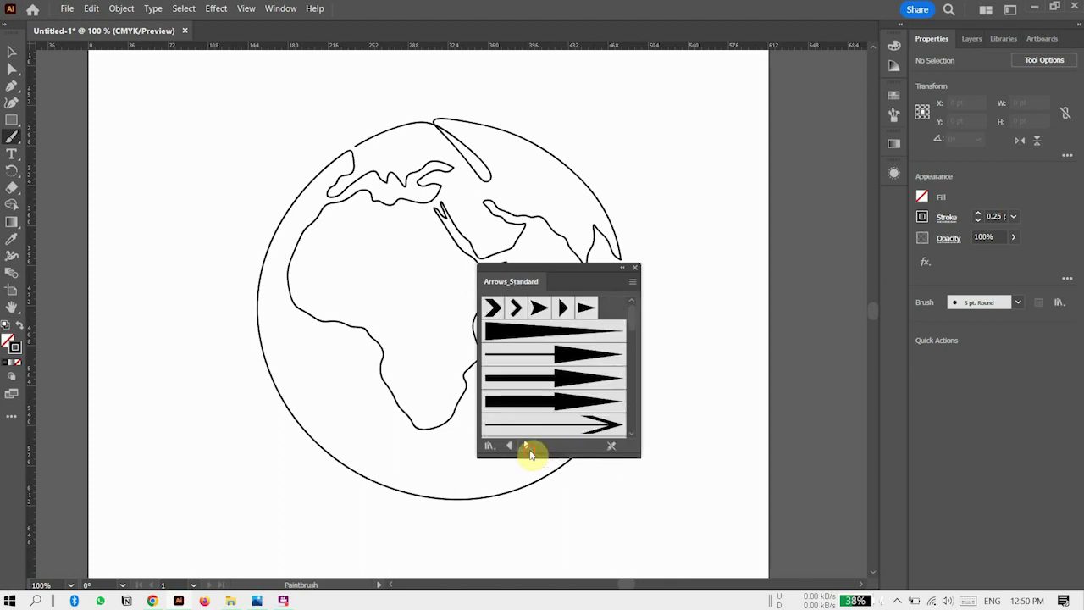
{"action": "left_click", "coordinate": [527, 449]}
{"action": "left_click", "coordinate": [527, 449]}
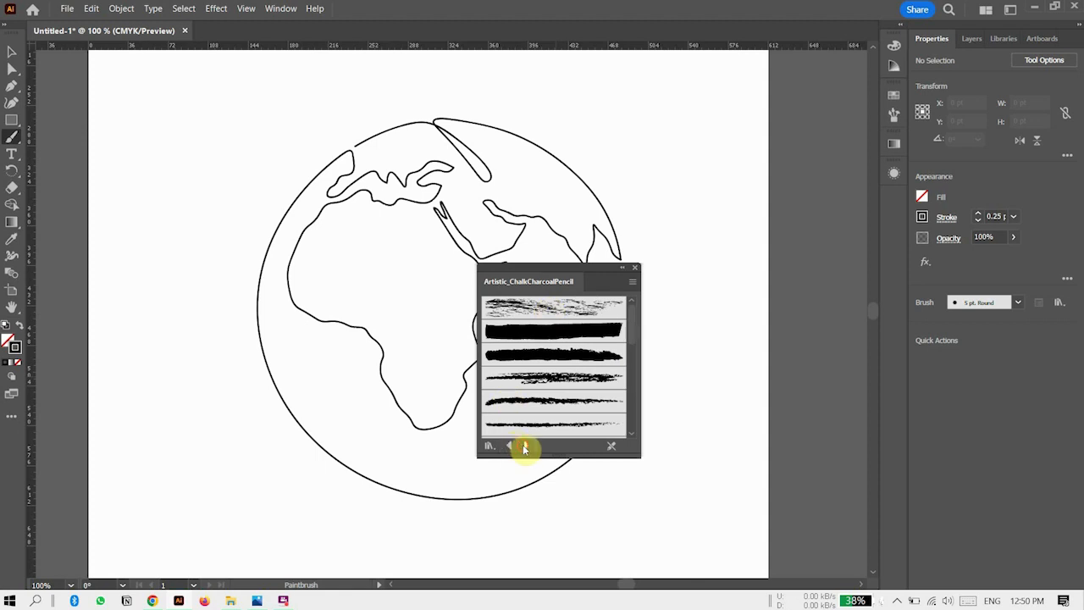
{"action": "left_click", "coordinate": [525, 446]}
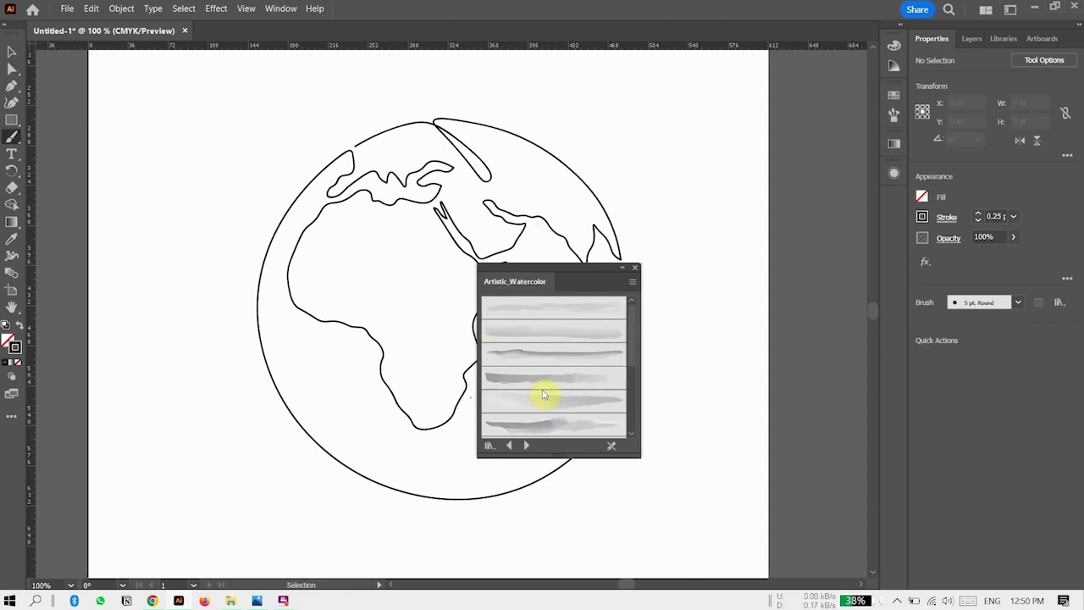
{"action": "left_click_drag", "start_coordinate": [578, 266], "coordinate": [690, 111]}
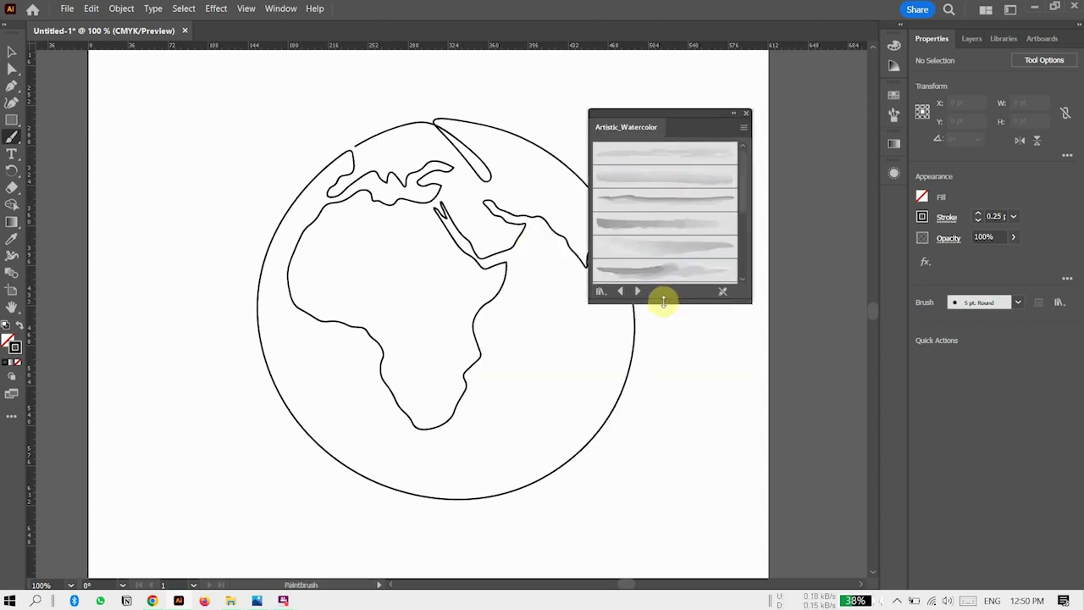
{"action": "left_click_drag", "start_coordinate": [663, 300], "coordinate": [669, 440]}
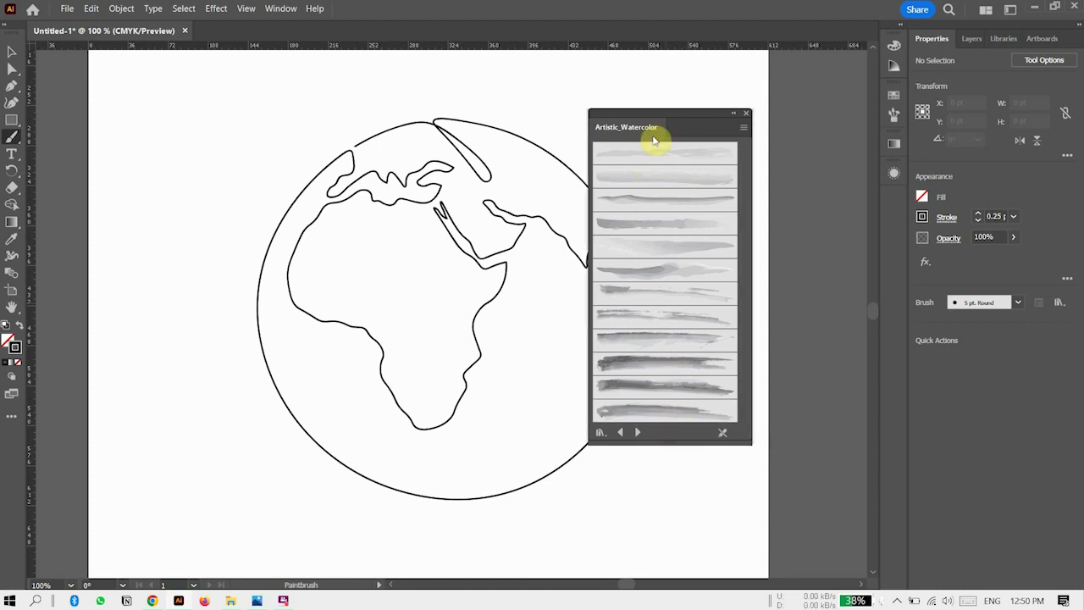
{"action": "mouse_move", "coordinate": [655, 140]}
{"action": "left_mouse_down"}
{"action": "mouse_move", "coordinate": [663, 111]}
{"action": "mouse_move", "coordinate": [719, 83]}
{"action": "left_mouse_up"}
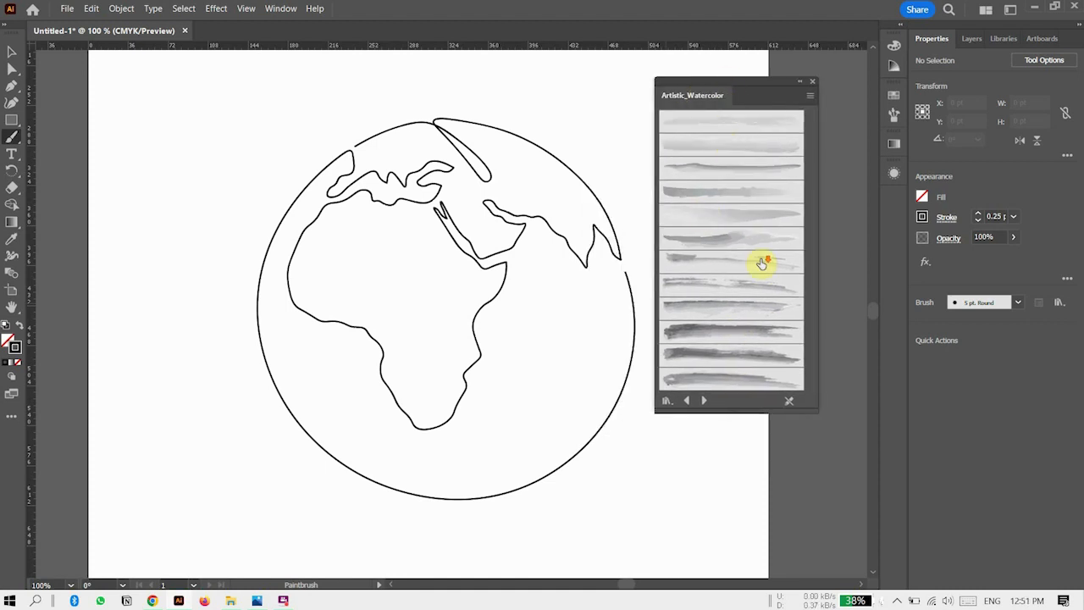
Paint a test stroke beside the globe with the second watercolor brush and color it light blue (C 50.59, M 0, Y 11.37, K 0).
{"action": "left_click", "coordinate": [702, 148]}
{"action": "mouse_move", "coordinate": [151, 218]}
{"action": "left_mouse_down"}
{"action": "mouse_move", "coordinate": [181, 264]}
{"action": "mouse_move", "coordinate": [257, 247]}
{"action": "left_mouse_up"}
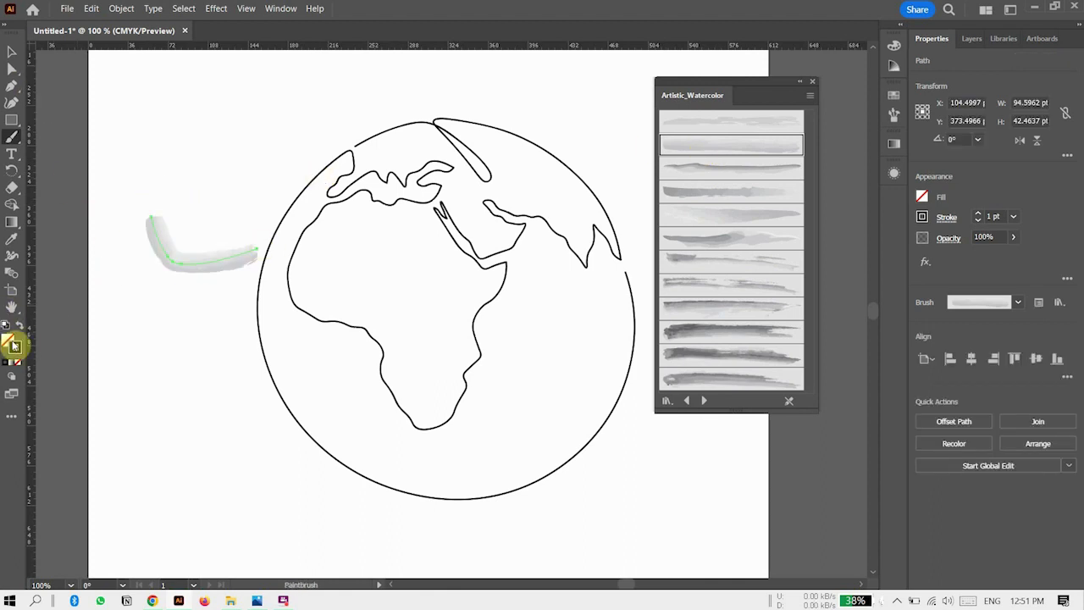
{"action": "left_click", "coordinate": [896, 46]}
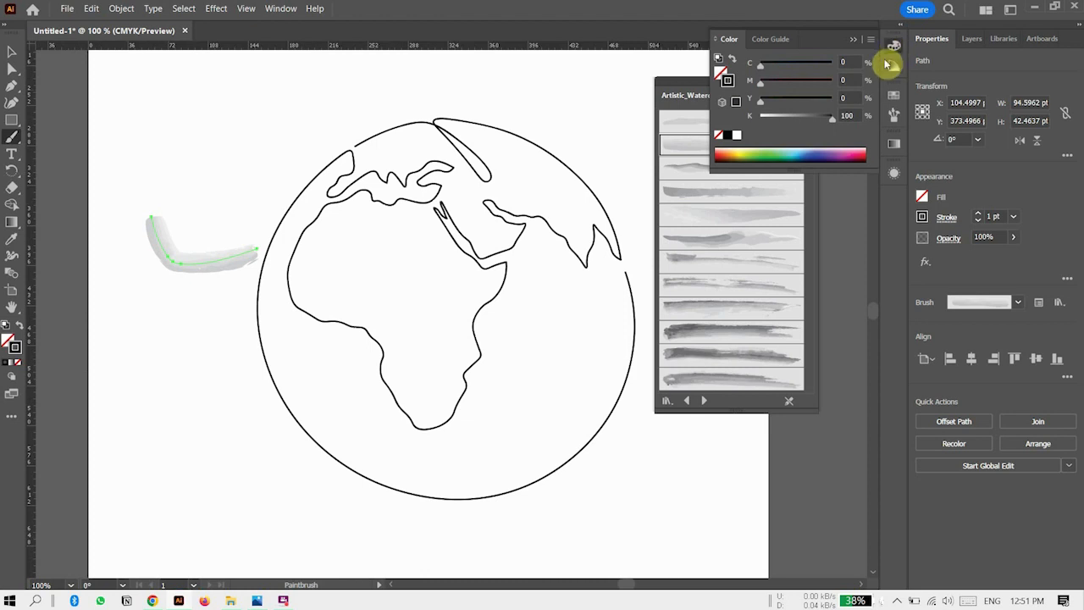
{"action": "left_click", "coordinate": [893, 67]}
{"action": "left_click", "coordinate": [893, 45]}
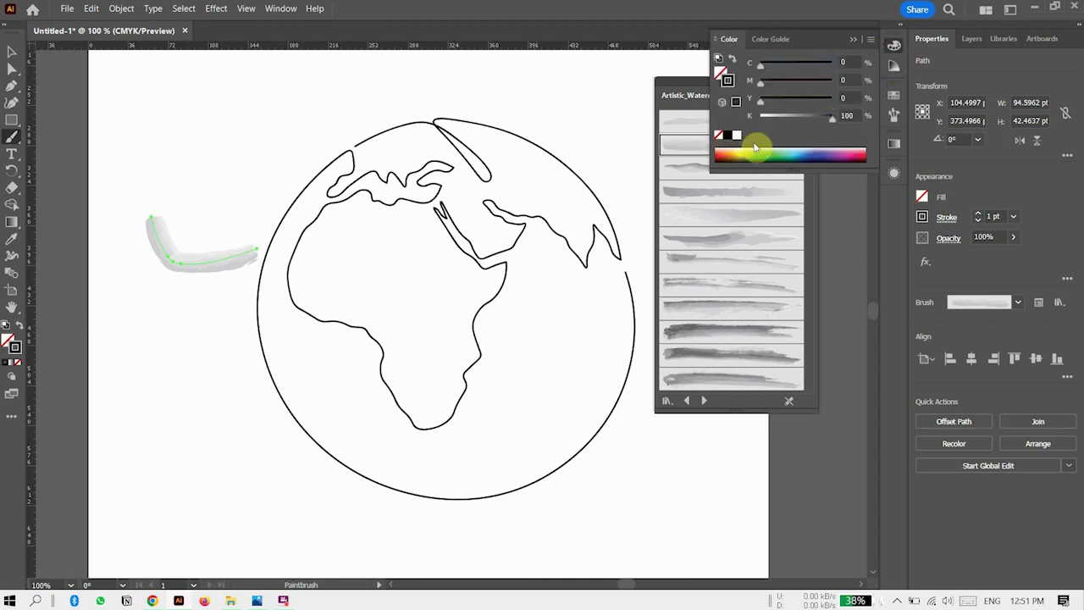
{"action": "left_click", "coordinate": [797, 146]}
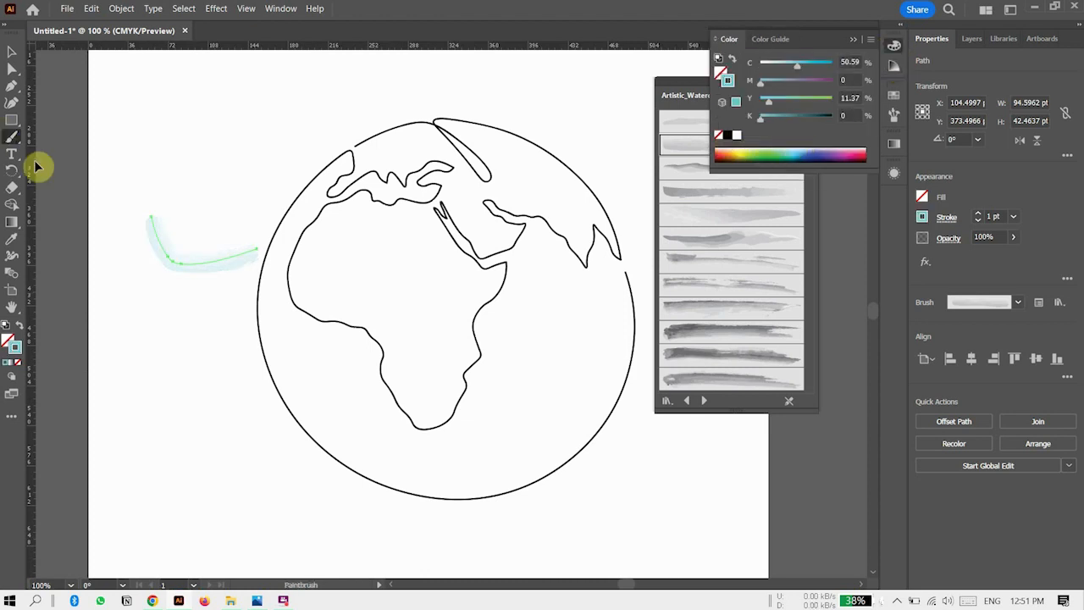
Set the test stroke's weight to 3 pt.
{"action": "left_click", "coordinate": [979, 214]}
{"action": "left_click", "coordinate": [978, 215]}
{"action": "left_click", "coordinate": [978, 214]}
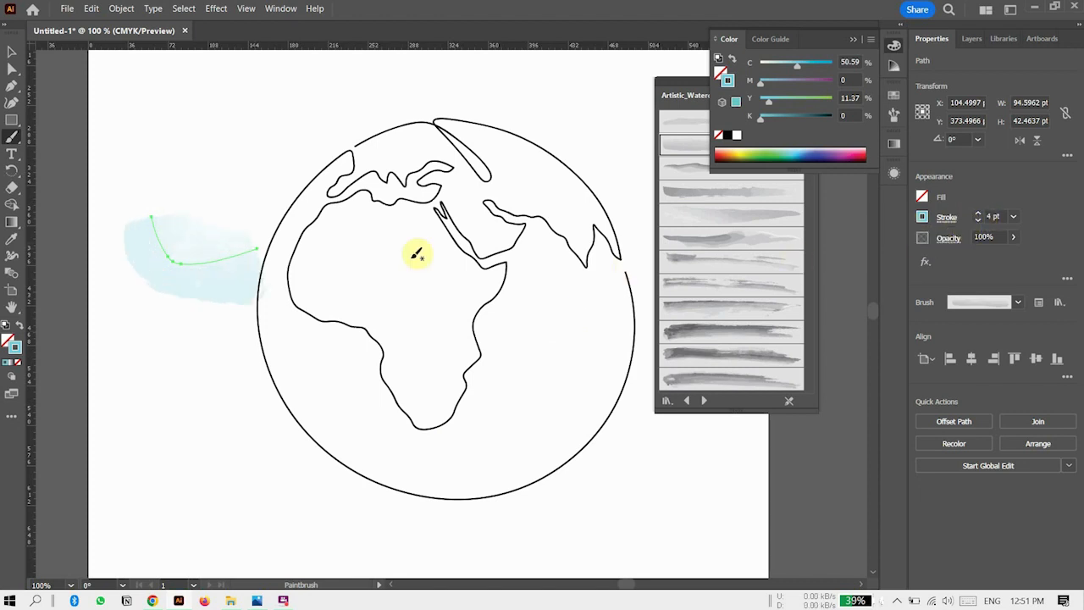
{"action": "left_click", "coordinate": [978, 220]}
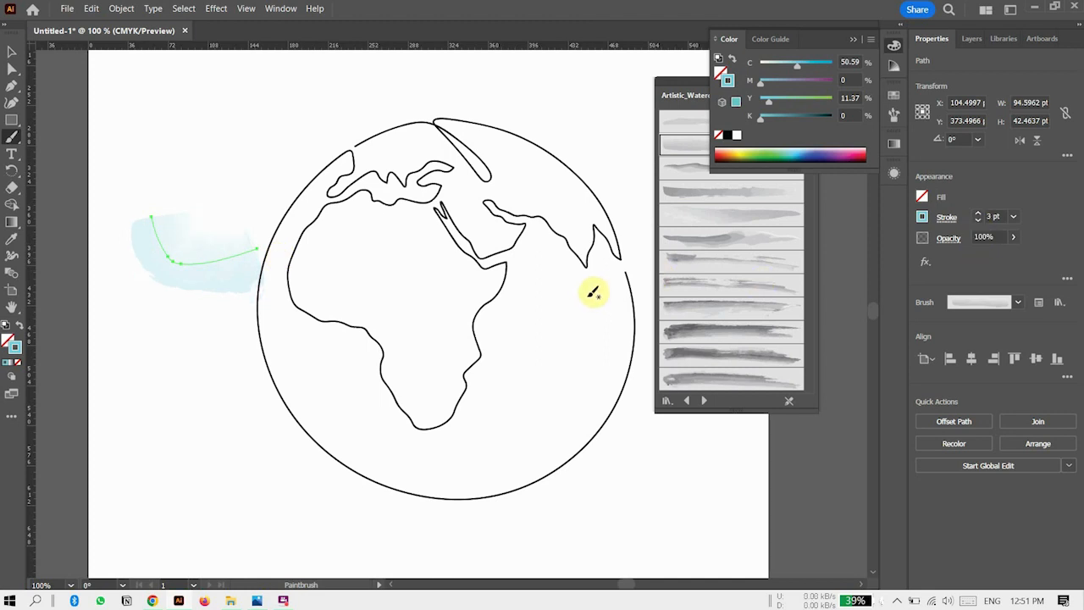
Paint light blue watercolor strokes across the globe's lower ocean, along West Africa's coast, and in the narrow sea at the globe's top.
{"action": "left_click_drag", "start_coordinate": [598, 287], "coordinate": [594, 321]}
{"action": "mouse_move", "coordinate": [572, 367]}
{"action": "left_mouse_down"}
{"action": "mouse_move", "coordinate": [523, 426]}
{"action": "mouse_move", "coordinate": [472, 450]}
{"action": "mouse_move", "coordinate": [280, 332]}
{"action": "left_mouse_up"}
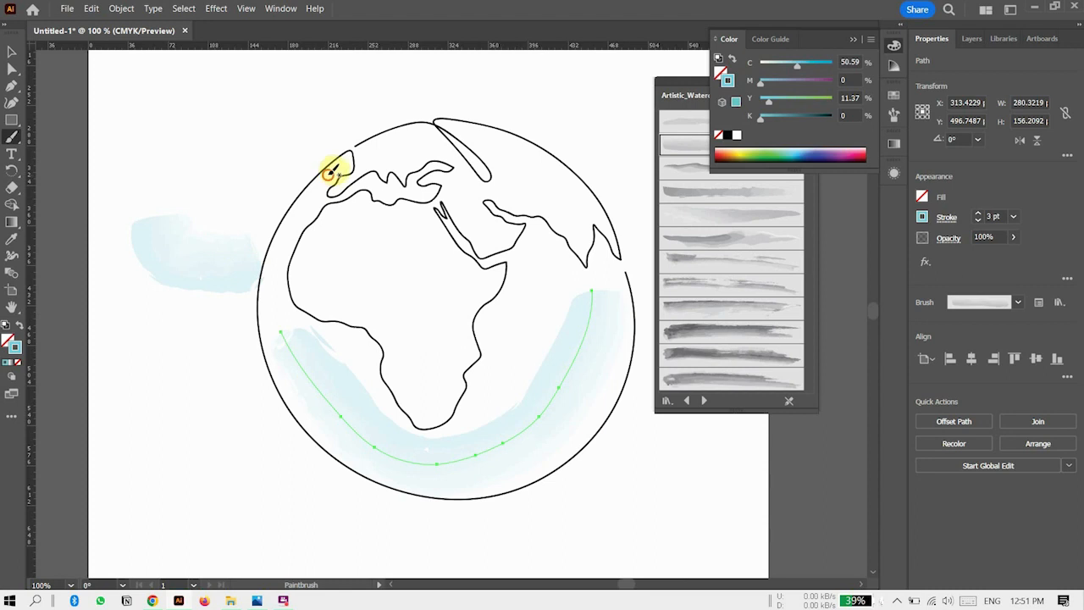
{"action": "mouse_move", "coordinate": [325, 176]}
{"action": "left_mouse_down"}
{"action": "mouse_move", "coordinate": [300, 213]}
{"action": "mouse_move", "coordinate": [280, 313]}
{"action": "left_mouse_up"}
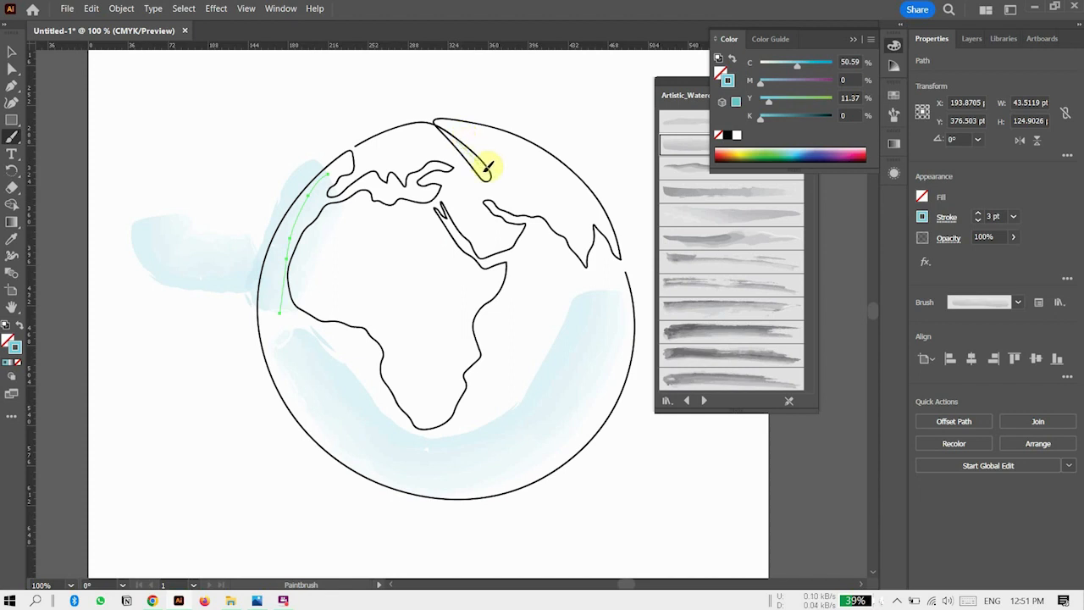
{"action": "left_click_drag", "start_coordinate": [487, 169], "coordinate": [483, 169]}
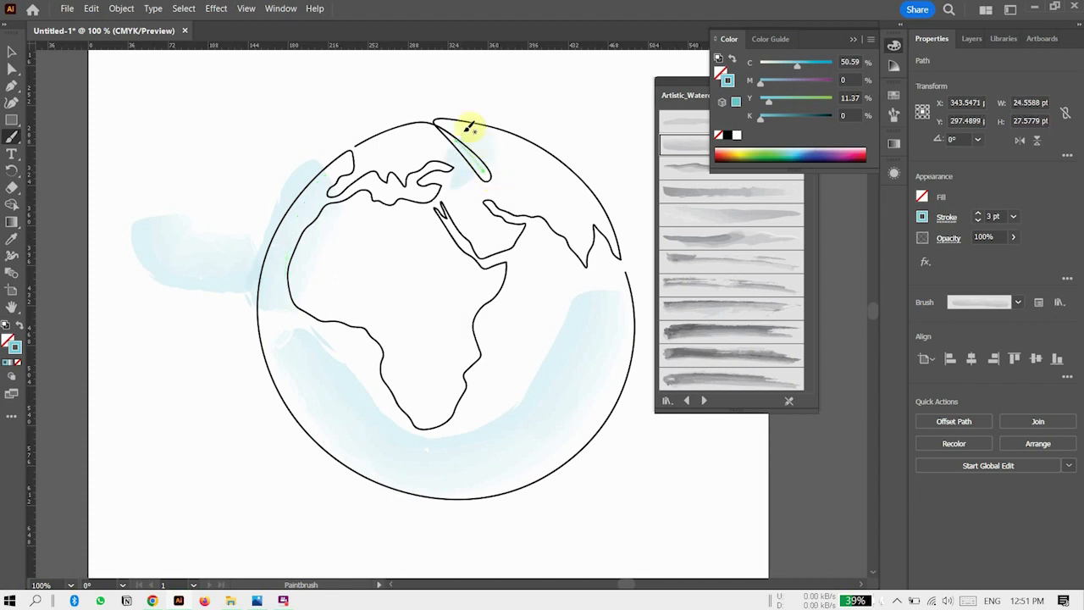
Try several watercolor brushes on the short stroke in the narrow sea, ending with the ninth brush in the library.
{"action": "left_click", "coordinate": [730, 216]}
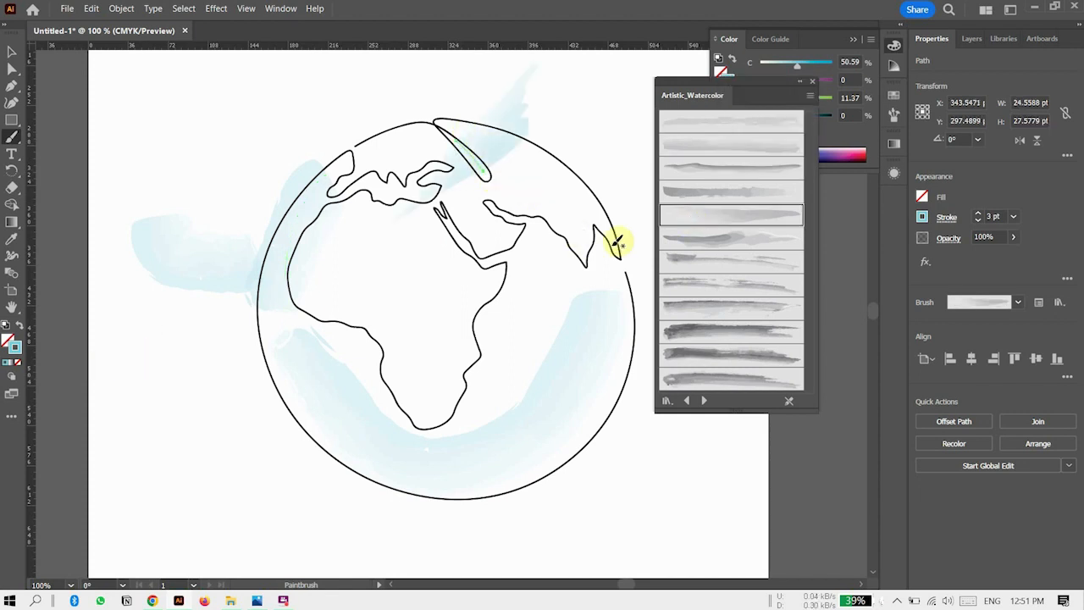
{"action": "left_click", "coordinate": [689, 149]}
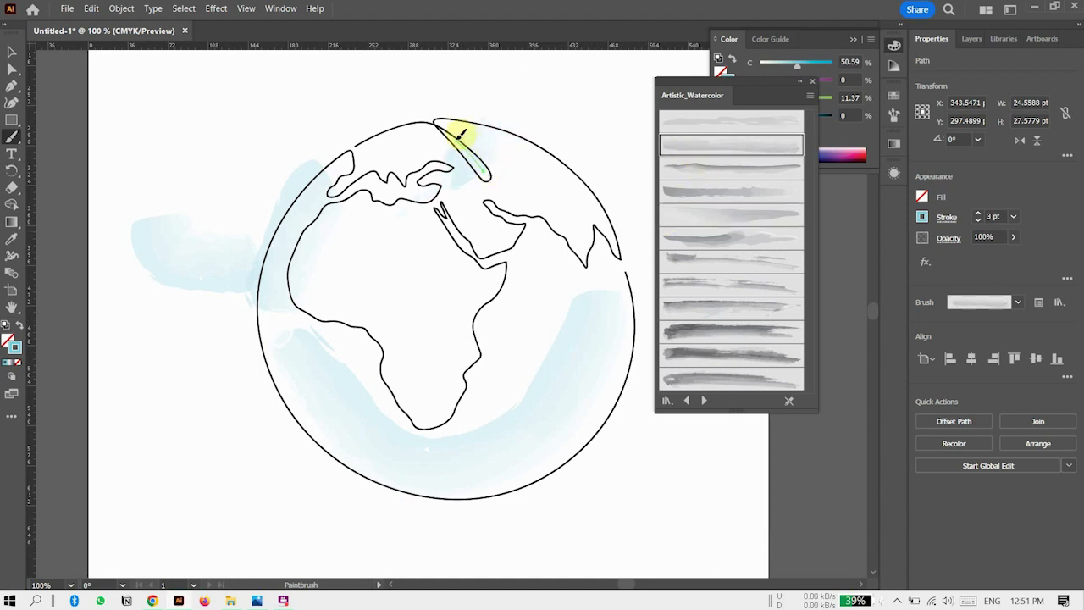
{"action": "left_click_drag", "start_coordinate": [473, 146], "coordinate": [486, 174]}
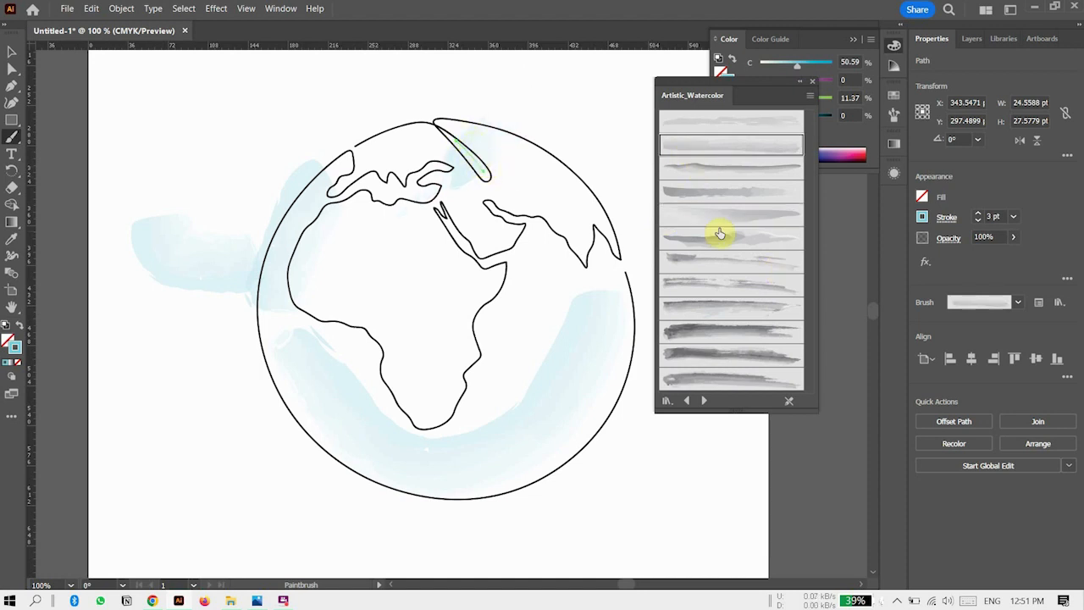
{"action": "left_click", "coordinate": [705, 308]}
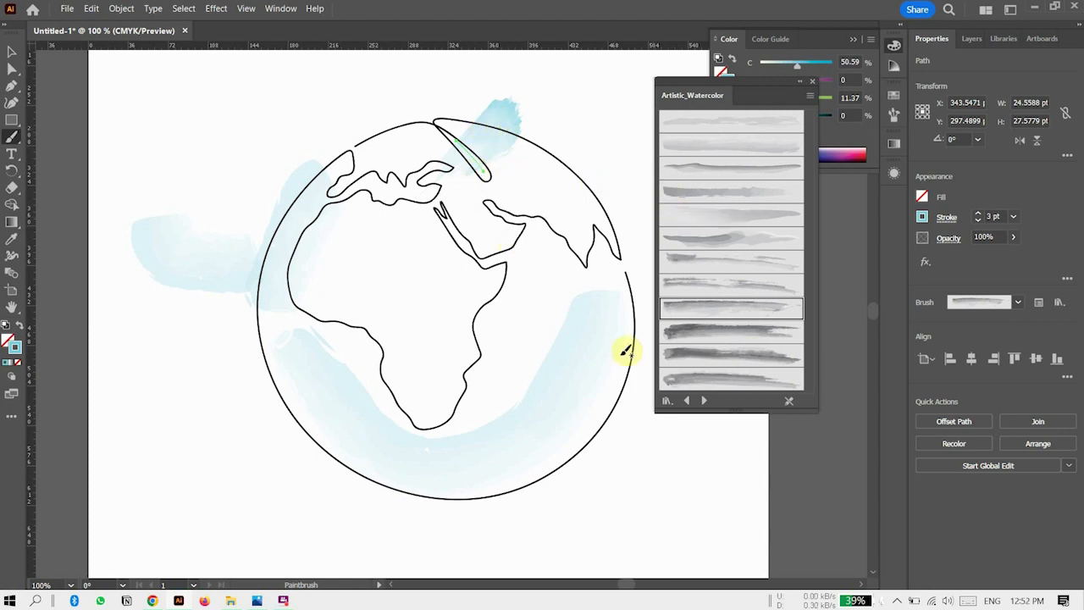
Try the tenth watercolor brush on the large ocean stroke, shift the stroke upward, and delete the ocean and test strokes.
{"action": "left_click", "coordinate": [12, 52]}
{"action": "left_click", "coordinate": [576, 387]}
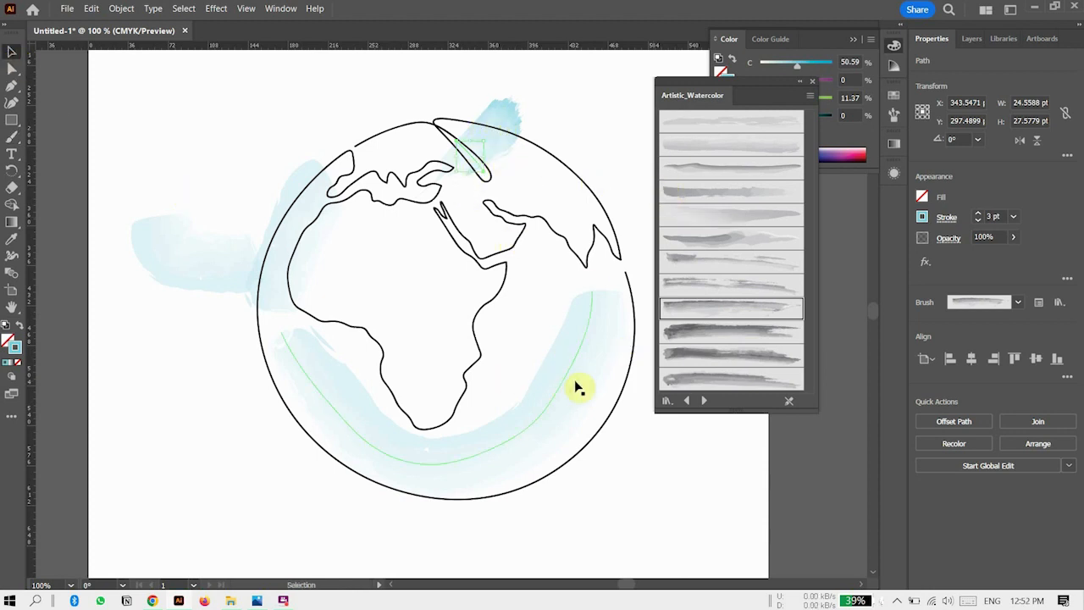
{"action": "left_click", "coordinate": [693, 329]}
{"action": "mouse_move", "coordinate": [548, 410]}
{"action": "left_mouse_down"}
{"action": "mouse_move", "coordinate": [550, 378]}
{"action": "mouse_move", "coordinate": [542, 384]}
{"action": "left_mouse_up"}
{"action": "left_click", "coordinate": [14, 100]}
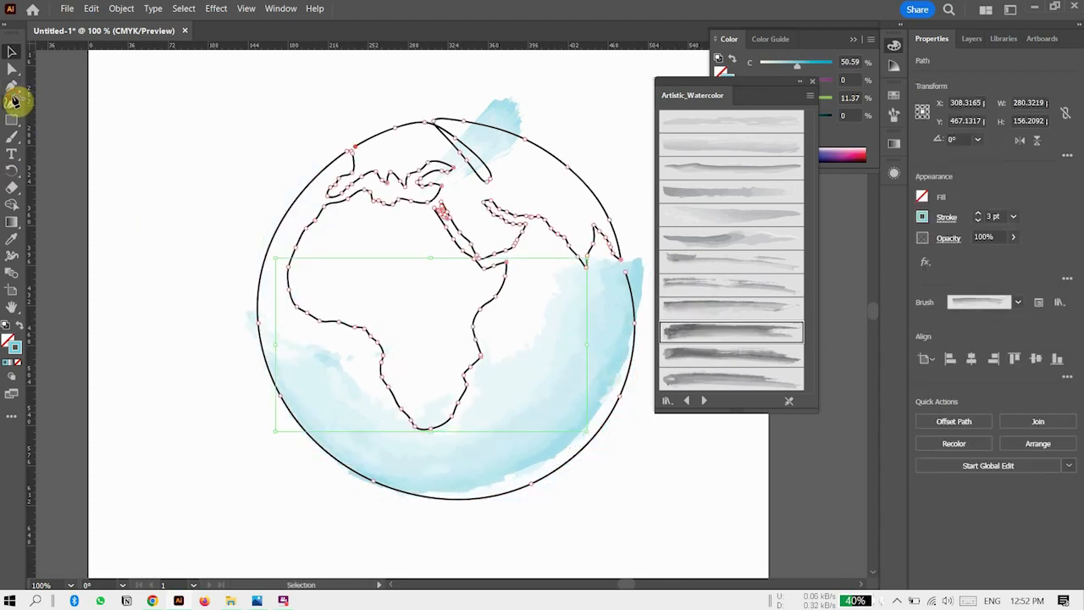
{"action": "key", "text": "Delete"}
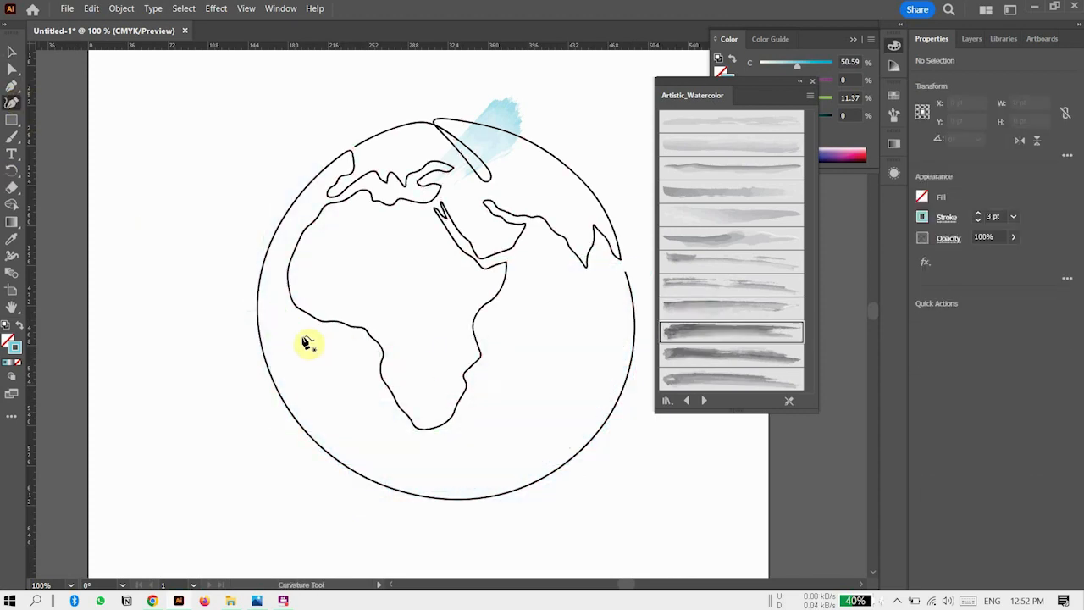
Paint a new light blue watercolor stroke through the lower ocean, curving beneath Africa from the west coast to the eastern ocean.
{"action": "left_click", "coordinate": [12, 137]}
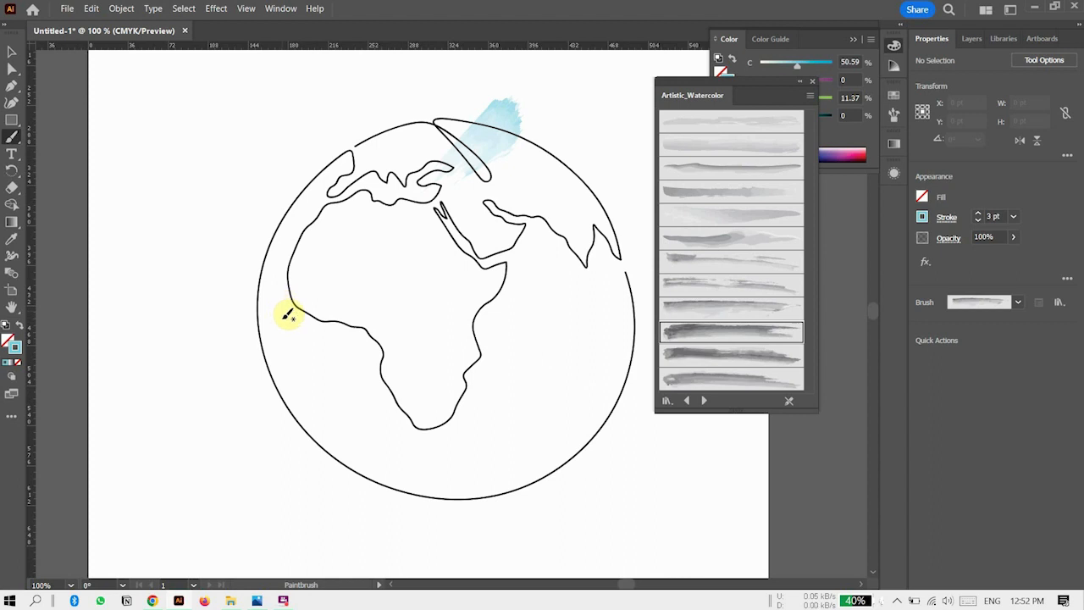
{"action": "mouse_move", "coordinate": [299, 316]}
{"action": "left_mouse_down"}
{"action": "mouse_move", "coordinate": [399, 430]}
{"action": "mouse_move", "coordinate": [449, 448]}
{"action": "mouse_move", "coordinate": [523, 425]}
{"action": "mouse_move", "coordinate": [556, 383]}
{"action": "mouse_move", "coordinate": [577, 303]}
{"action": "left_mouse_up"}
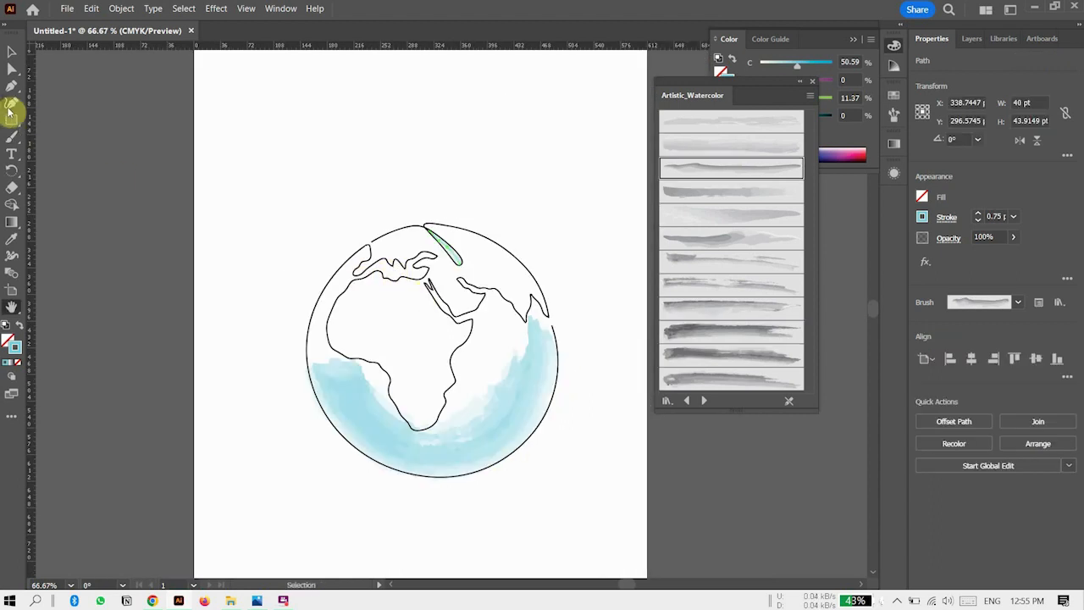
Reshape the green watercolor stroke in Africa with the Curvature tool, pulling its northwestern end inward from the coastline.
{"action": "left_click", "coordinate": [10, 136]}
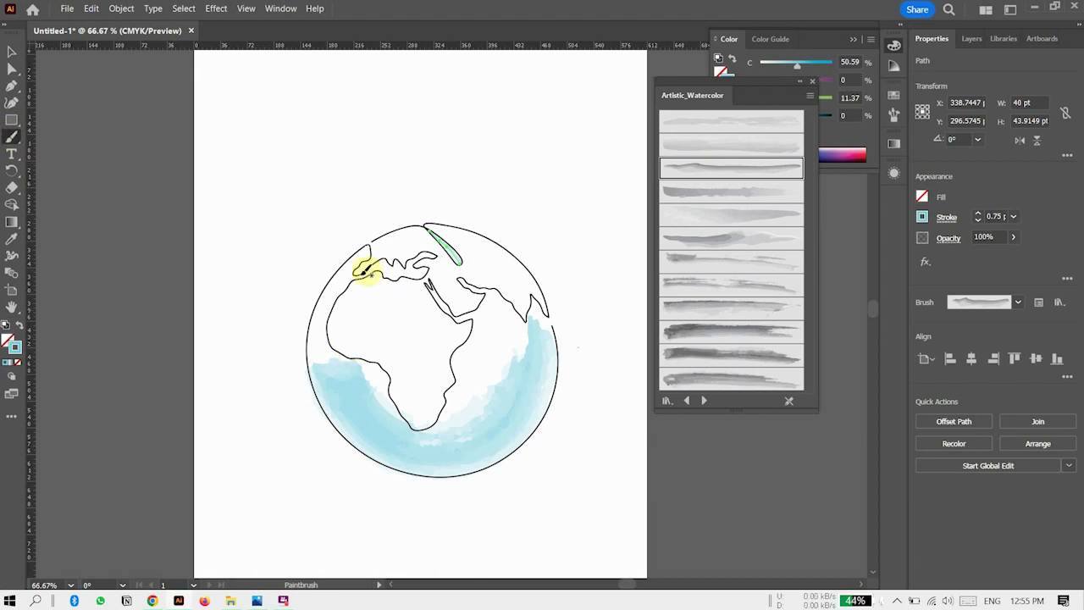
{"action": "key", "text": "ctrl+plus"}
{"action": "key", "text": "ctrl+plus"}
{"action": "scroll", "coordinate": [374, 271], "scroll_direction": "down", "scroll_amount": 2}
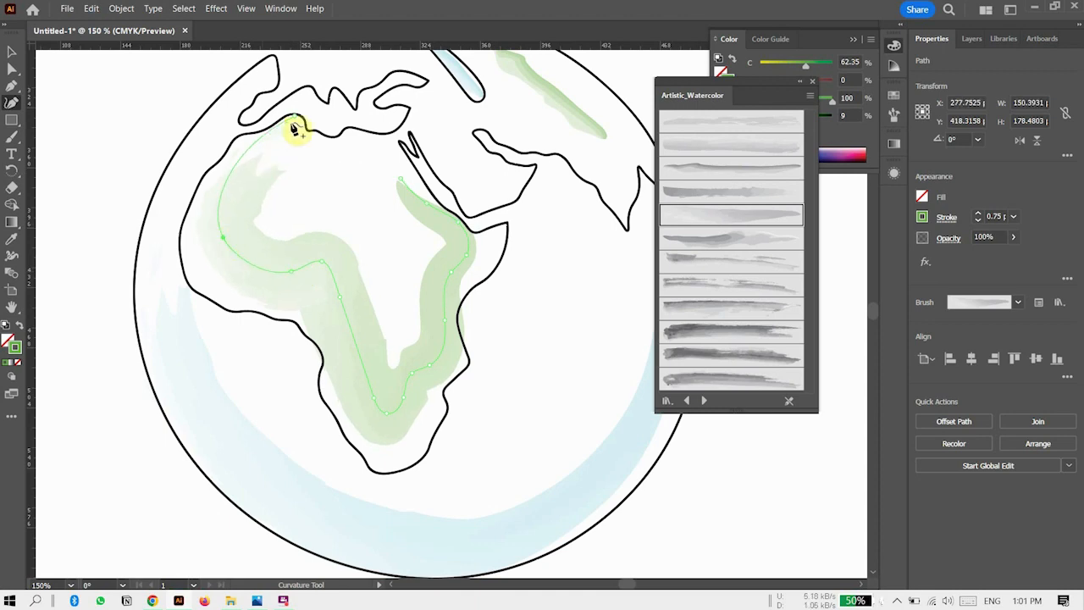
{"action": "left_click_drag", "start_coordinate": [301, 116], "coordinate": [287, 150]}
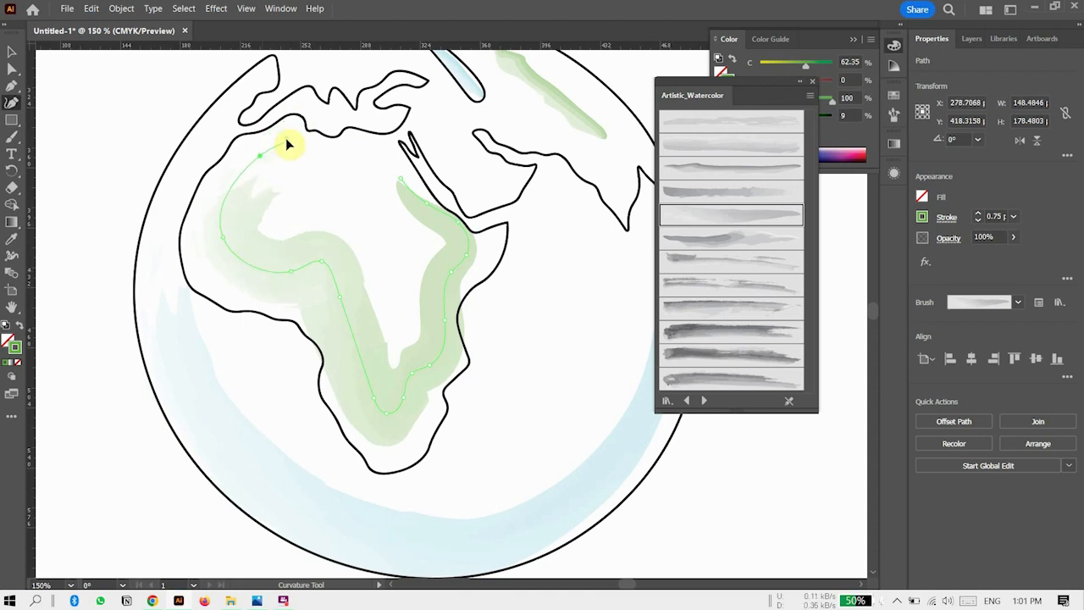
{"action": "left_click", "coordinate": [378, 392]}
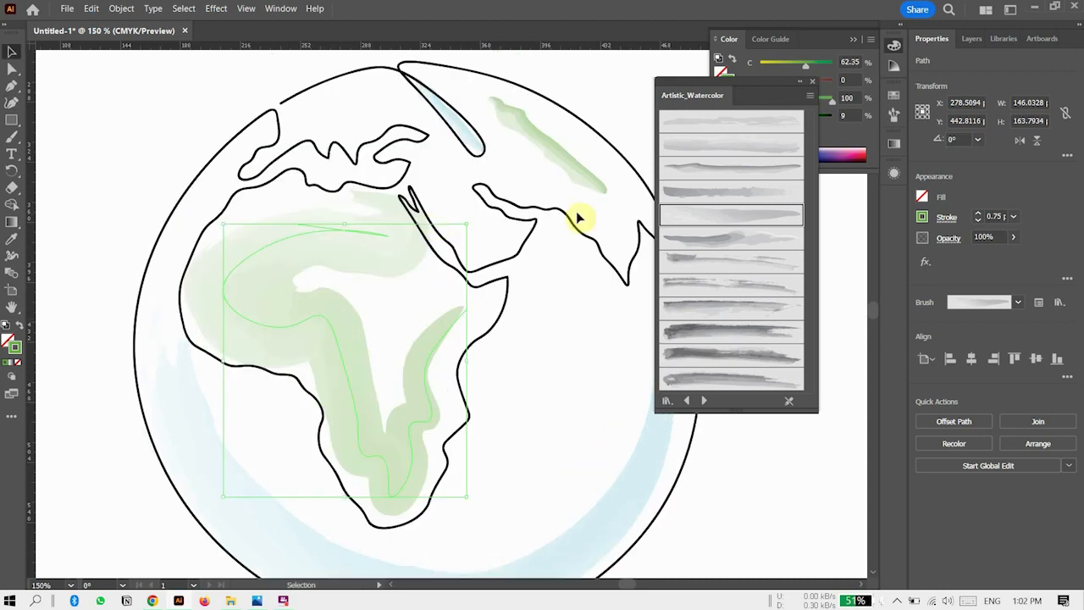
Delete the green stroke over Asia and pull the northern end of Africa's green stroke westward, away from the Red Sea.
{"action": "left_click", "coordinate": [562, 164]}
{"action": "key", "text": "Delete"}
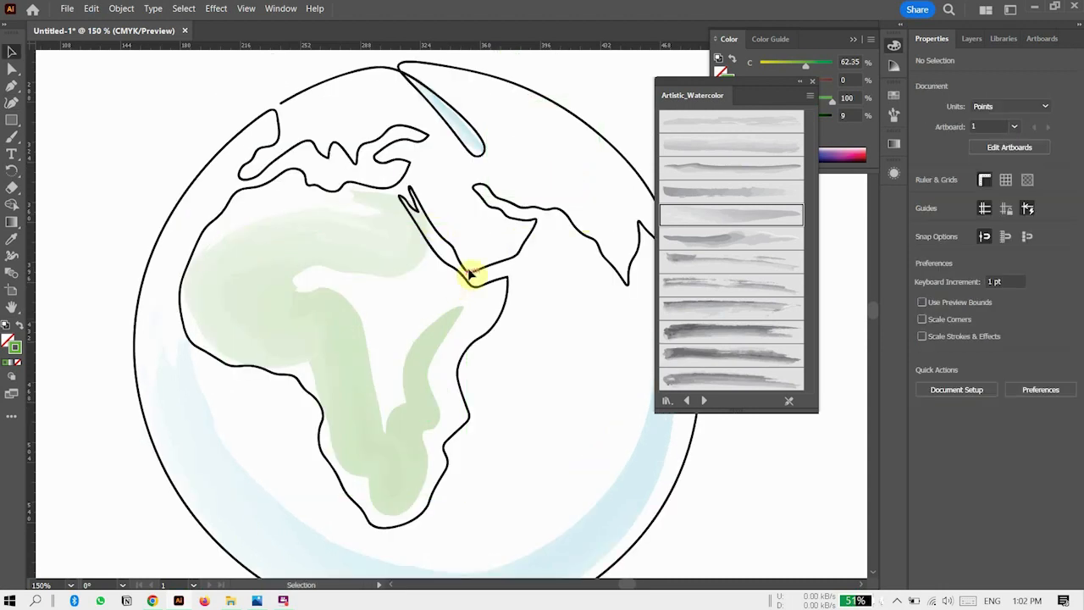
{"action": "left_click", "coordinate": [399, 237]}
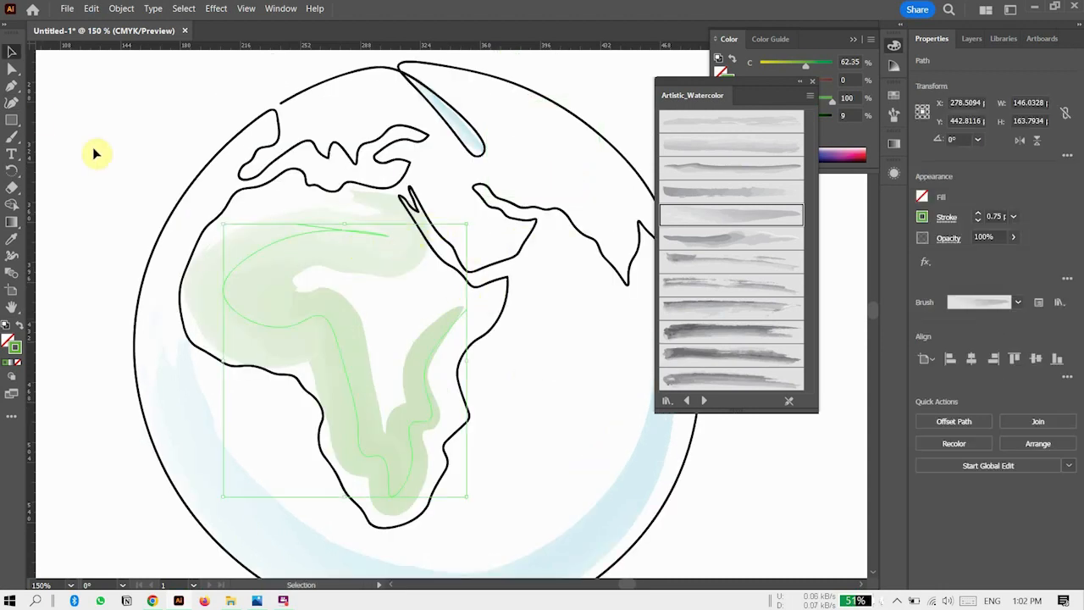
{"action": "left_click", "coordinate": [11, 103]}
{"action": "left_click_drag", "start_coordinate": [388, 236], "coordinate": [368, 236]}
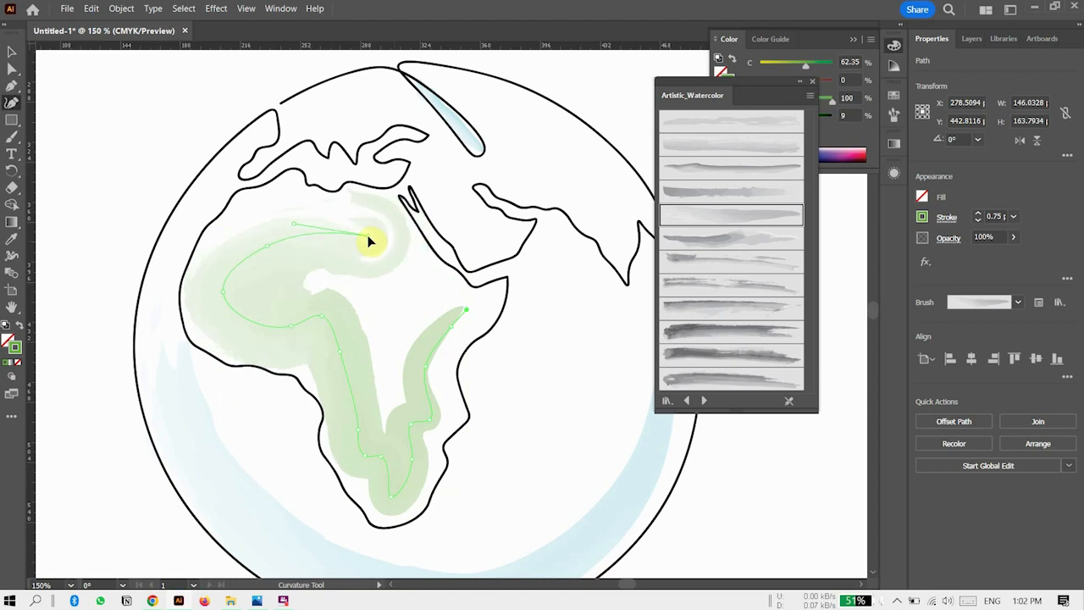
{"action": "left_click", "coordinate": [12, 52]}
{"action": "left_click", "coordinate": [100, 160]}
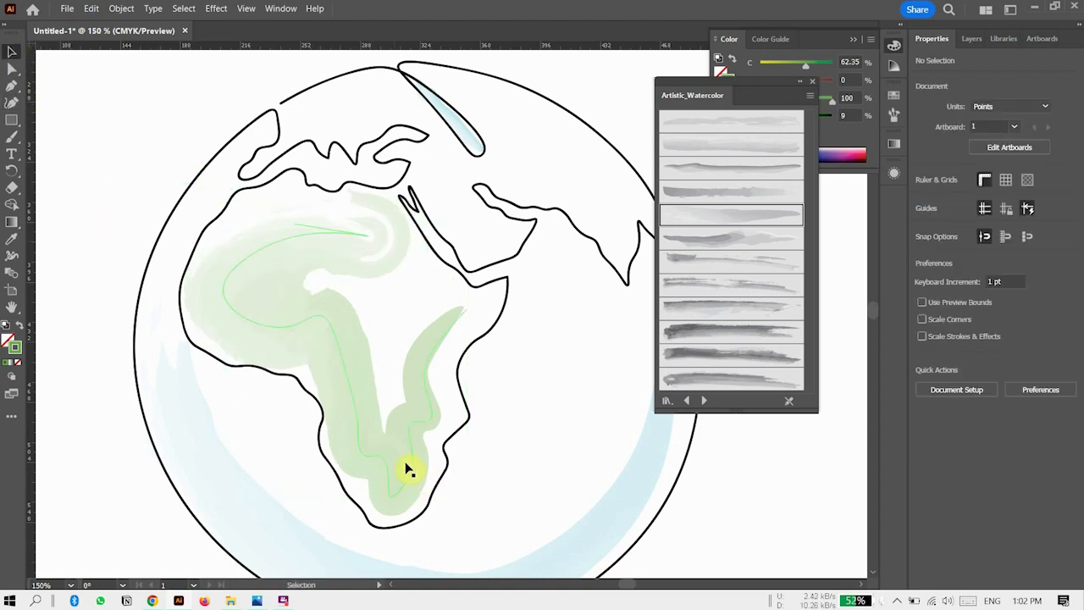
{"action": "key", "text": "ctrl+minus"}
{"action": "key", "text": "ctrl+minus"}
{"action": "key", "text": "ctrl+minus"}
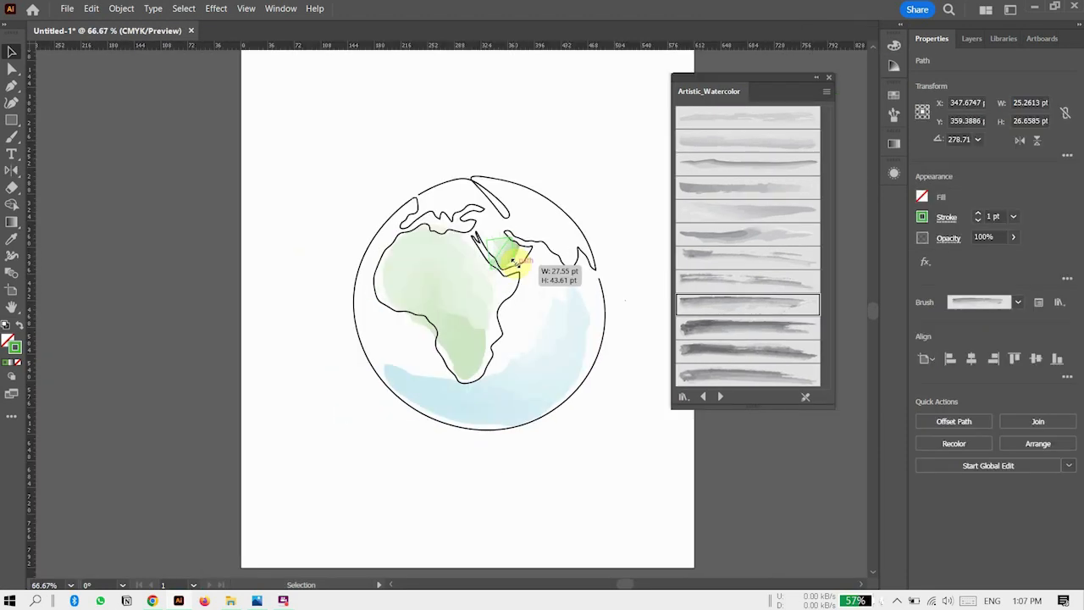
Resize and shift the green watercolor stroke over the Arabian Peninsula so it fits within the peninsula's outline.
{"action": "left_click_drag", "start_coordinate": [516, 261], "coordinate": [513, 254]}
{"action": "key", "text": "a"}
{"action": "scroll", "coordinate": [498, 245], "scroll_direction": "up", "scroll_amount": 3}
{"action": "scroll", "coordinate": [498, 245], "scroll_direction": "up", "scroll_amount": 1}
{"action": "key", "text": "v"}
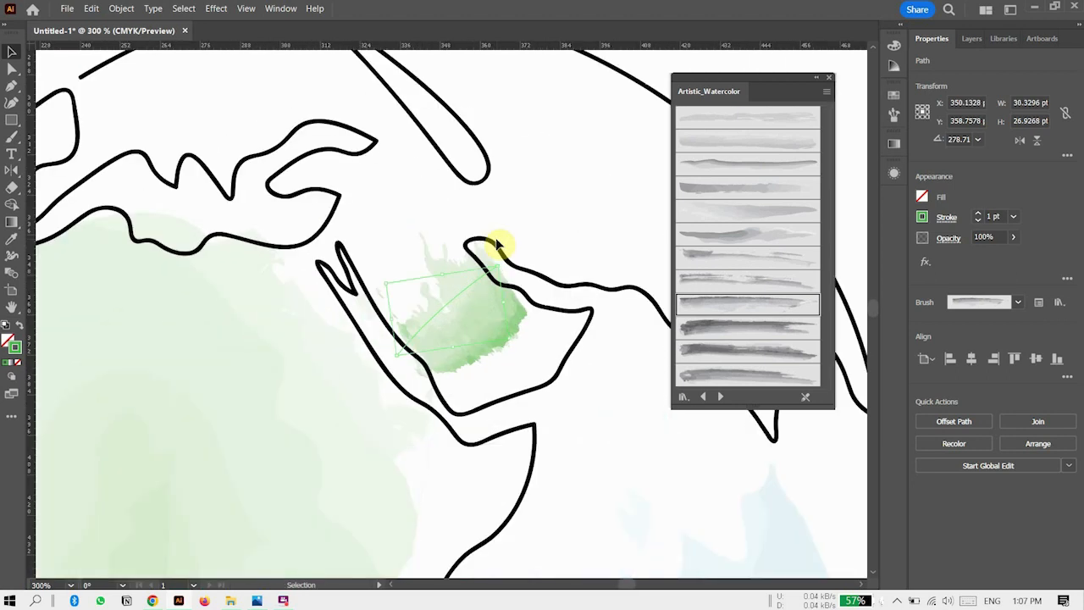
{"action": "left_click_drag", "start_coordinate": [485, 328], "coordinate": [513, 363]}
{"action": "left_click_drag", "start_coordinate": [533, 305], "coordinate": [525, 300]}
{"action": "left_click_drag", "start_coordinate": [525, 303], "coordinate": [524, 305]}
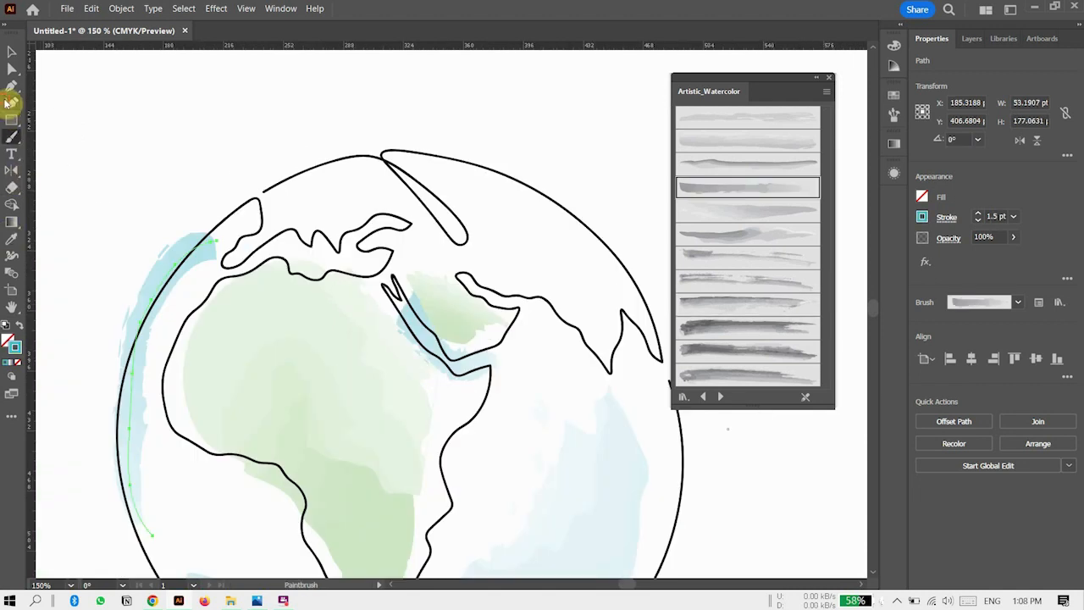
Reshape the blue stroke in the western ocean by adding a curve point near northwest Africa and deleting two surplus points.
{"action": "left_click", "coordinate": [11, 103]}
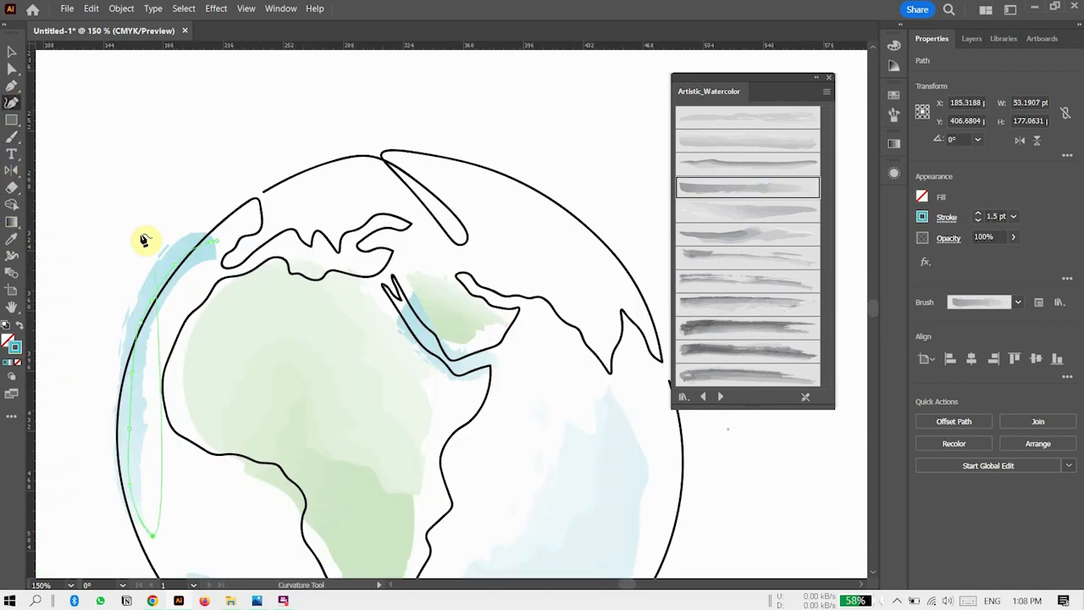
{"action": "left_click", "coordinate": [190, 285]}
{"action": "left_click_drag", "start_coordinate": [192, 287], "coordinate": [144, 324]}
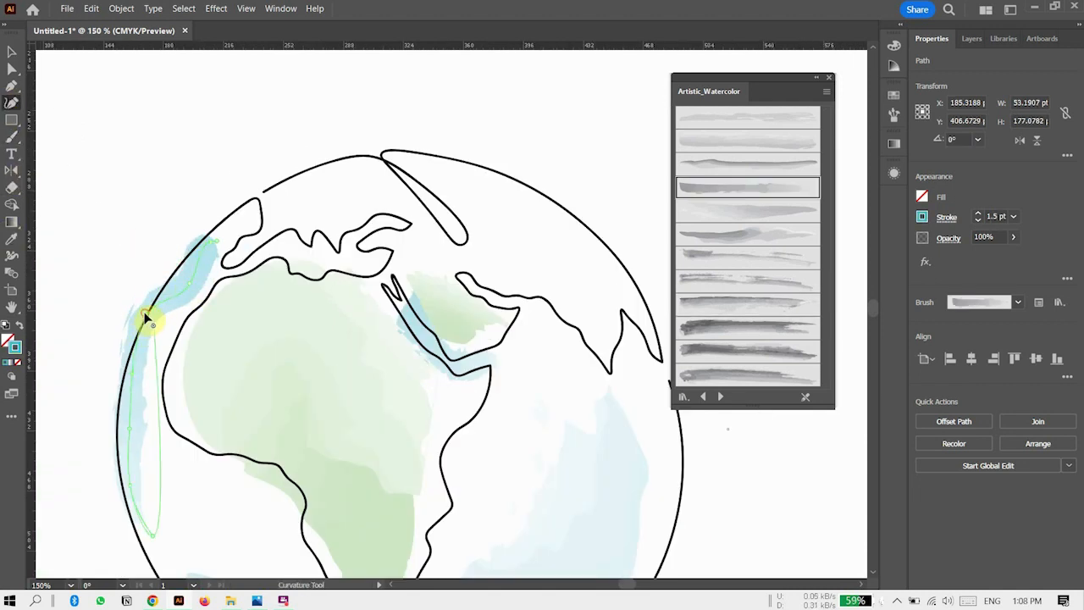
{"action": "key", "text": "Delete"}
{"action": "left_click", "coordinate": [131, 370]}
{"action": "key", "text": "Delete"}
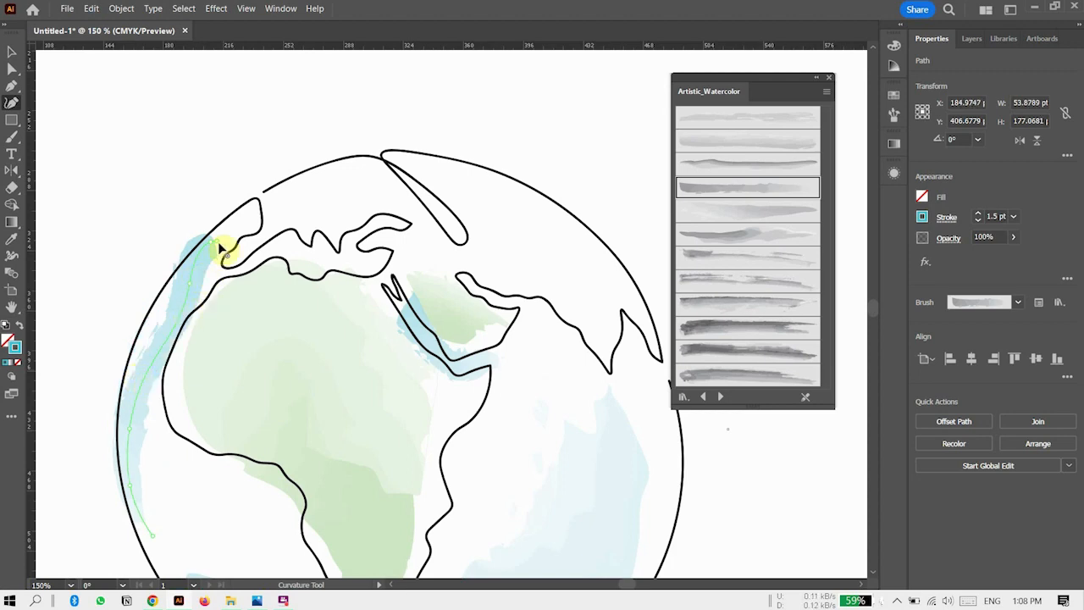
Set the stroke weight of the blue Red Sea watercolor stroke to 0.75 pt.
{"action": "key", "text": "v"}
{"action": "scroll", "coordinate": [208, 240], "scroll_direction": "down", "scroll_amount": 3}
{"action": "left_click", "coordinate": [445, 254]}
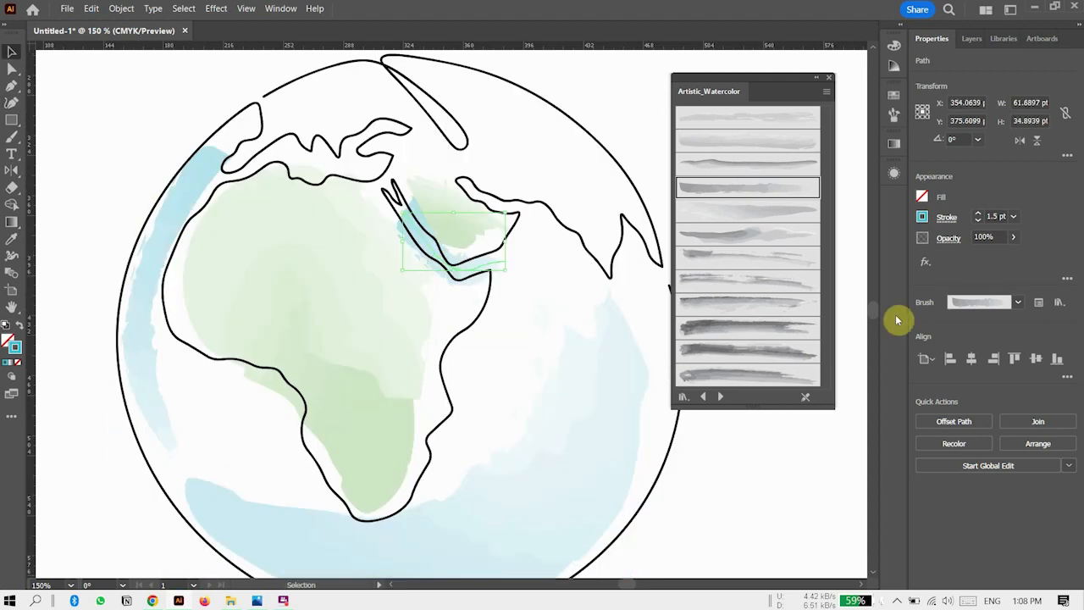
{"action": "left_click", "coordinate": [977, 216]}
{"action": "left_click", "coordinate": [978, 220]}
{"action": "left_click", "coordinate": [979, 220]}
Move the northern end point of the blue Red Sea stroke further up into the narrow tip of the sea.
{"action": "scroll", "coordinate": [393, 217], "scroll_direction": "up", "scroll_amount": 3}
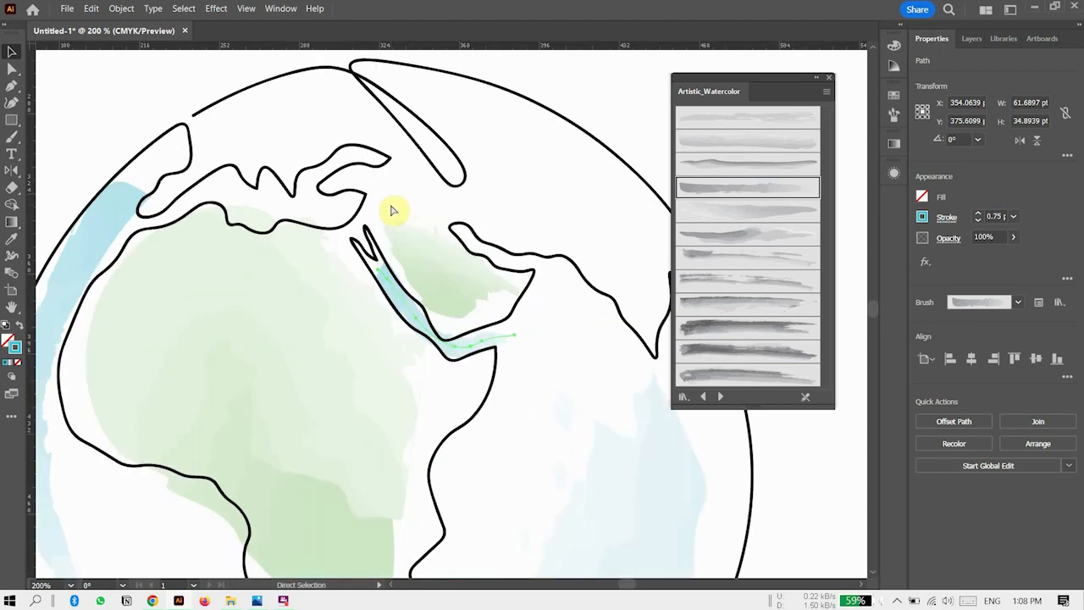
{"action": "left_click", "coordinate": [12, 102]}
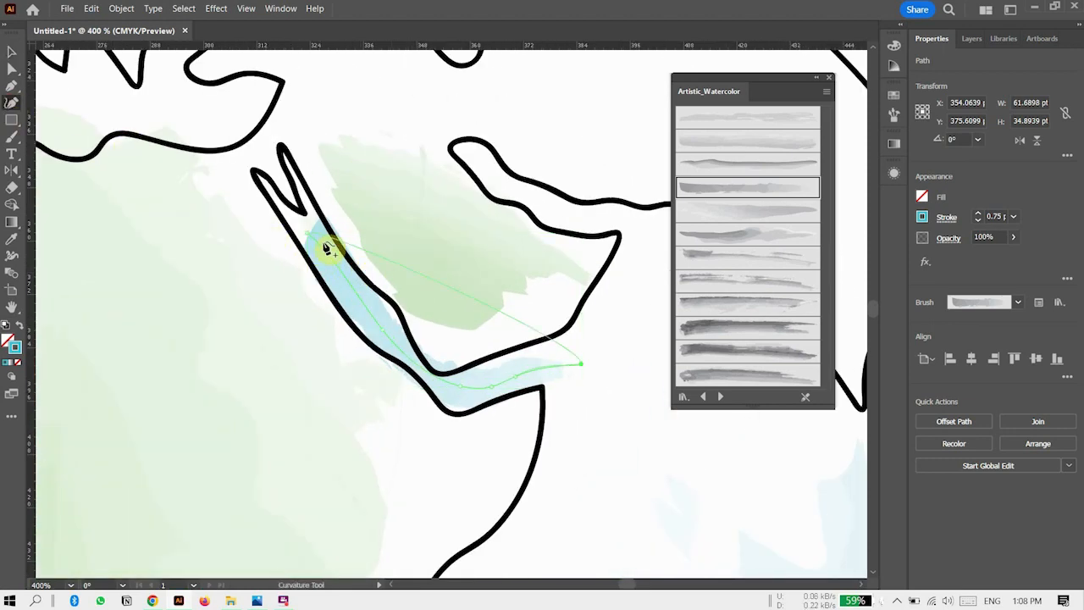
{"action": "mouse_move", "coordinate": [308, 234]}
{"action": "left_mouse_down"}
{"action": "mouse_move", "coordinate": [269, 164]}
{"action": "mouse_move", "coordinate": [300, 218]}
{"action": "left_mouse_up"}
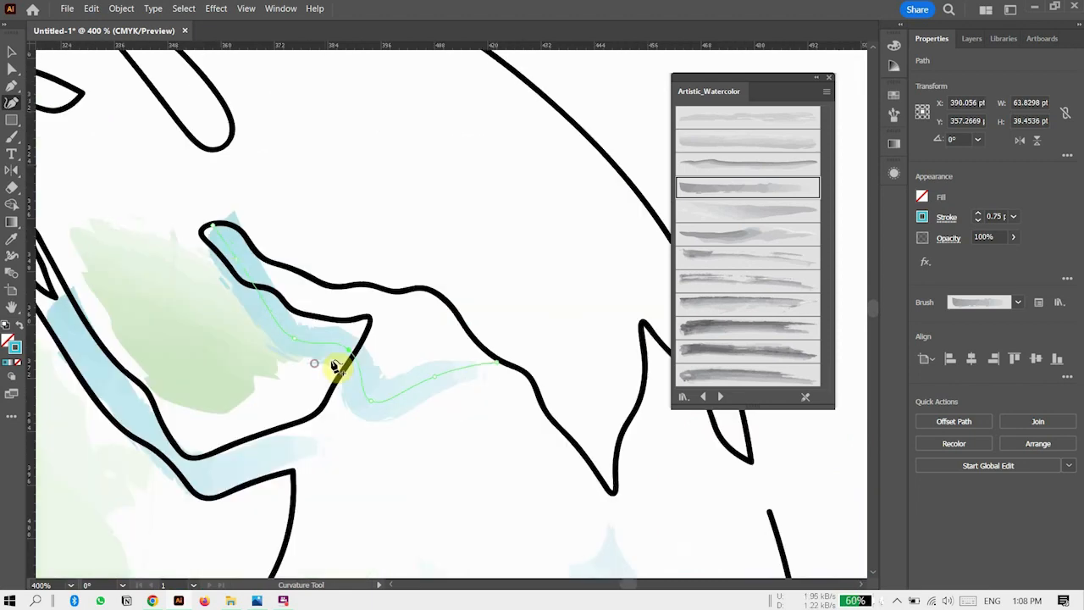
Bend the blue Persian Gulf stroke to follow the gulf's outline, and extend the Red Sea stroke's eastern end to meet it.
{"action": "left_click_drag", "start_coordinate": [339, 367], "coordinate": [406, 314]}
{"action": "mouse_move", "coordinate": [303, 341]}
{"action": "left_mouse_down"}
{"action": "mouse_move", "coordinate": [319, 314]}
{"action": "mouse_move", "coordinate": [359, 314]}
{"action": "mouse_move", "coordinate": [270, 324]}
{"action": "mouse_move", "coordinate": [323, 304]}
{"action": "left_mouse_up"}
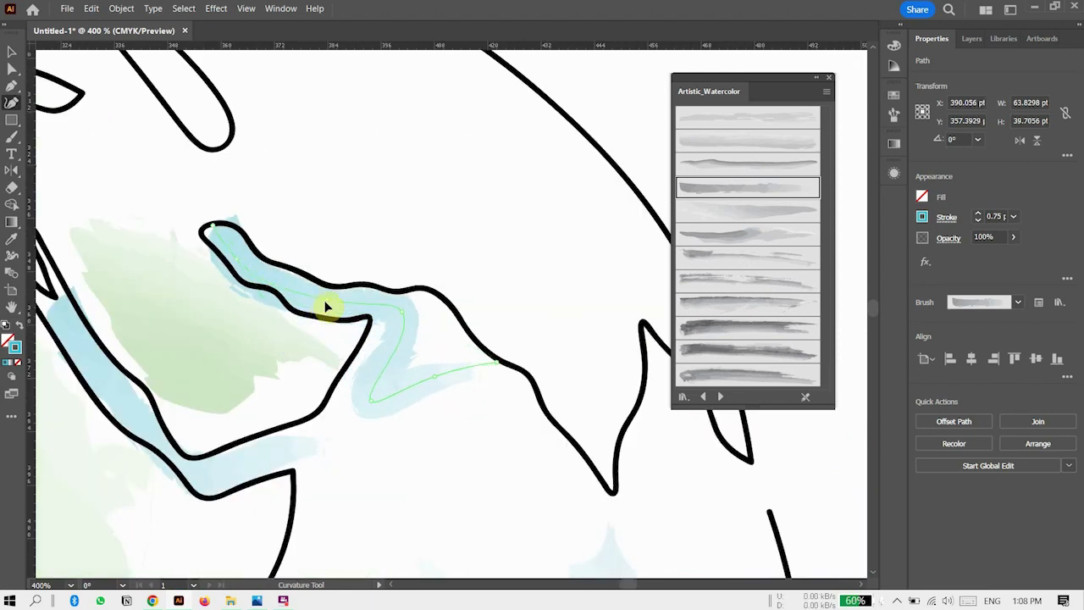
{"action": "left_click", "coordinate": [11, 102]}
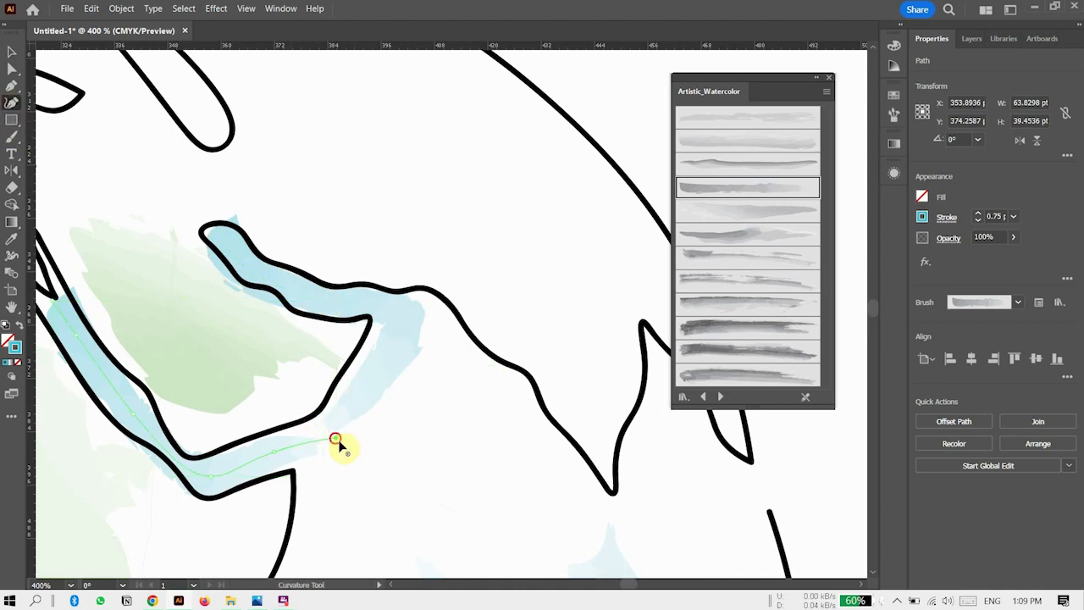
{"action": "left_click_drag", "start_coordinate": [335, 440], "coordinate": [356, 415]}
{"action": "left_click", "coordinate": [12, 52]}
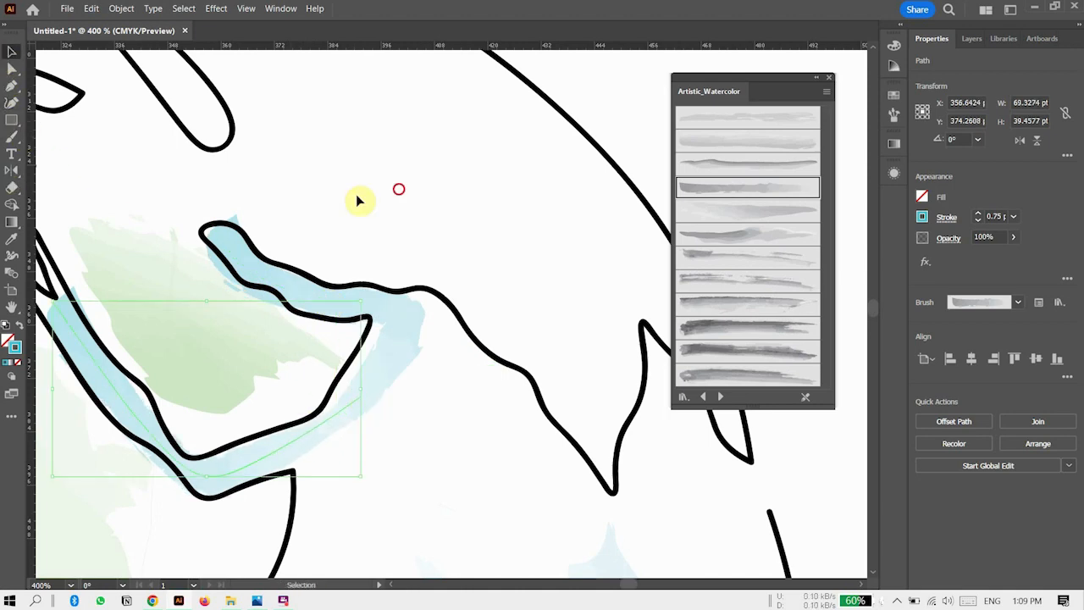
{"action": "left_click", "coordinate": [400, 193]}
{"action": "scroll", "coordinate": [449, 212], "scroll_direction": "down", "scroll_amount": 5}
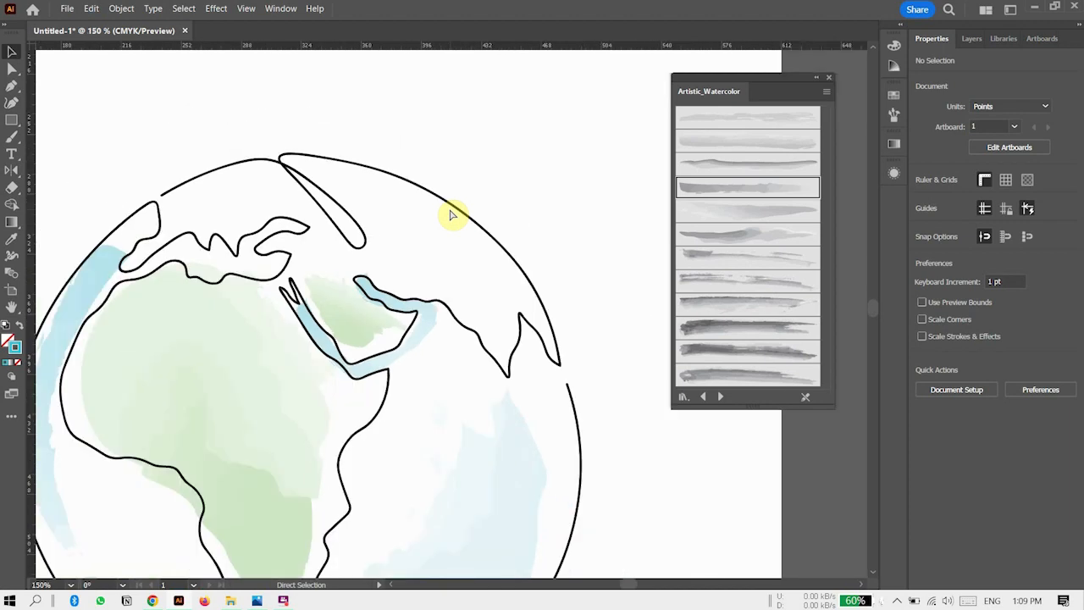
Pull the eastern end point of the blue Red Sea stroke back southwest along Arabia's southern coast.
{"action": "scroll", "coordinate": [452, 215], "scroll_direction": "up", "scroll_amount": 6}
{"action": "scroll", "coordinate": [451, 215], "scroll_direction": "down", "scroll_amount": 2}
{"action": "left_click", "coordinate": [181, 472]}
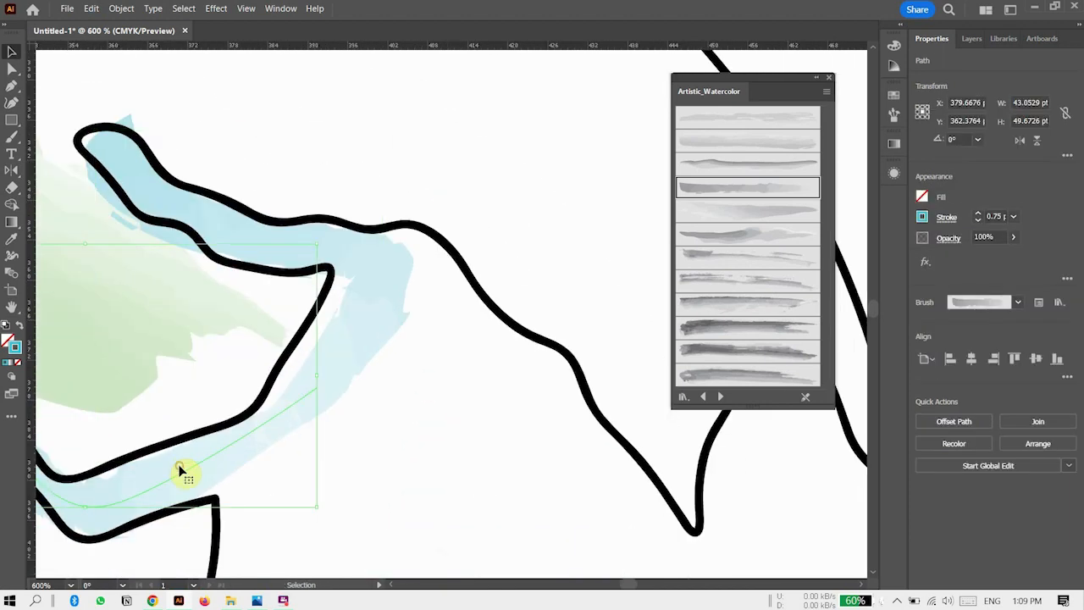
{"action": "left_click", "coordinate": [13, 104]}
{"action": "mouse_move", "coordinate": [317, 387]}
{"action": "left_mouse_down"}
{"action": "mouse_move", "coordinate": [263, 432]}
{"action": "mouse_move", "coordinate": [287, 422]}
{"action": "left_mouse_up"}
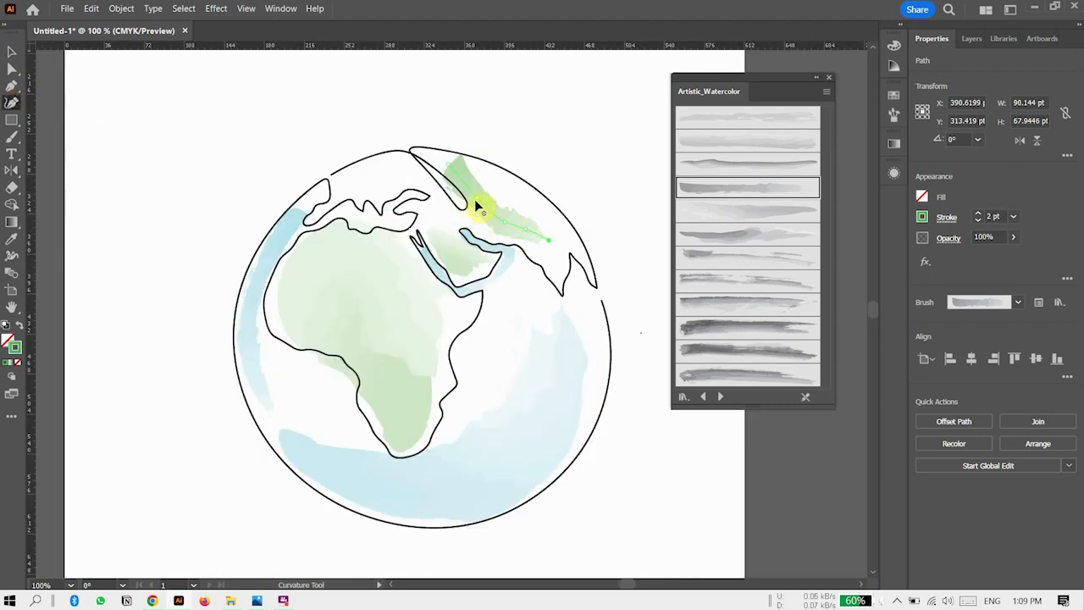
Reshape the green watercolor stroke over Asia and set its stroke weight to 0.75 pt.
{"action": "mouse_move", "coordinate": [477, 206]}
{"action": "left_mouse_down"}
{"action": "mouse_move", "coordinate": [483, 194]}
{"action": "mouse_move", "coordinate": [508, 225]}
{"action": "mouse_move", "coordinate": [496, 218]}
{"action": "left_mouse_up"}
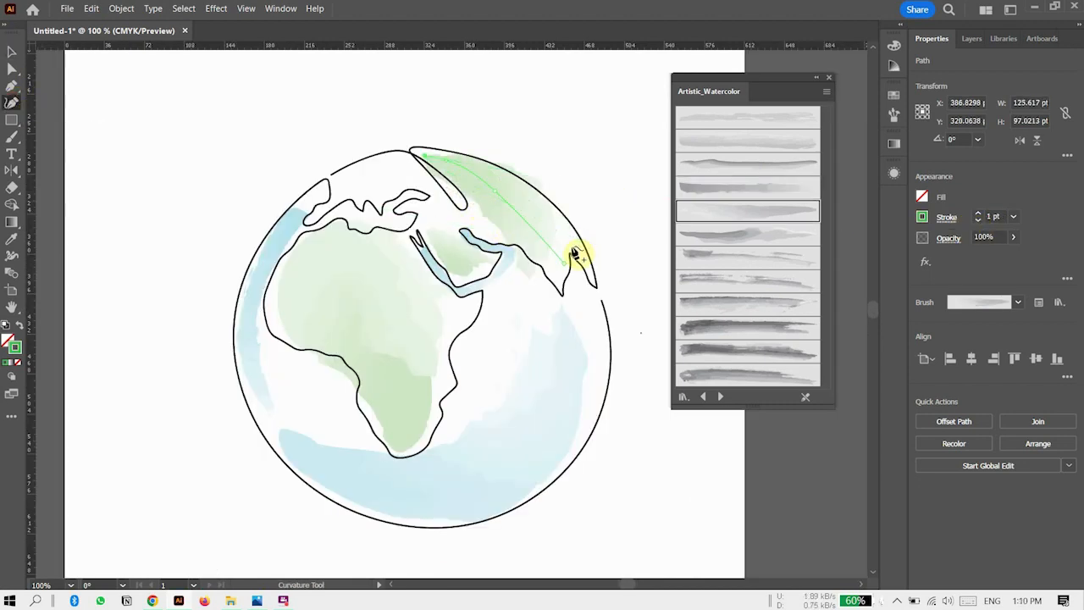
{"action": "left_click", "coordinate": [1013, 216]}
{"action": "left_click", "coordinate": [1030, 268]}
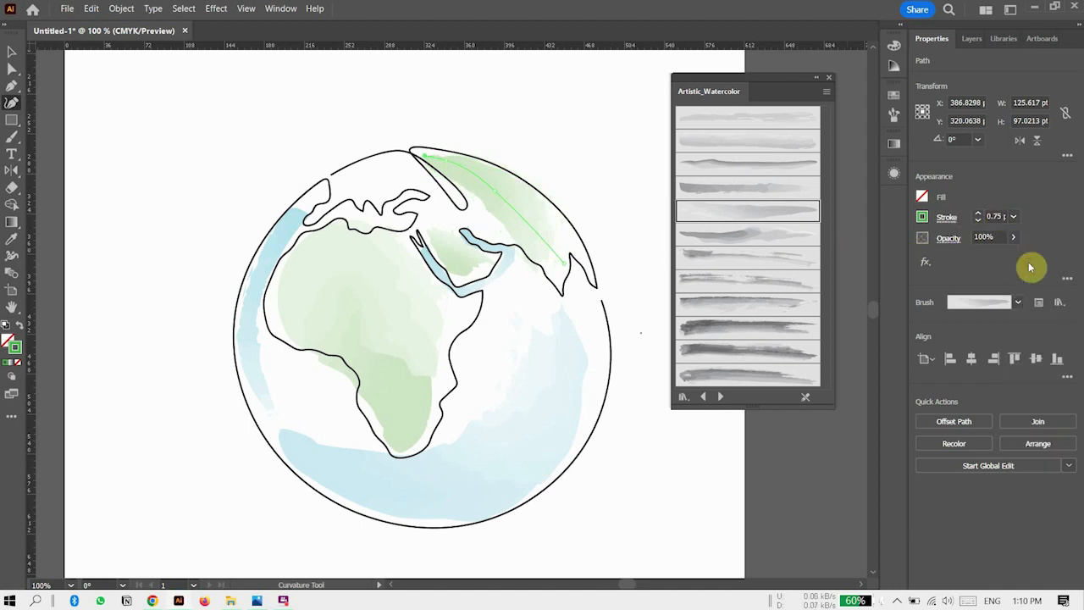